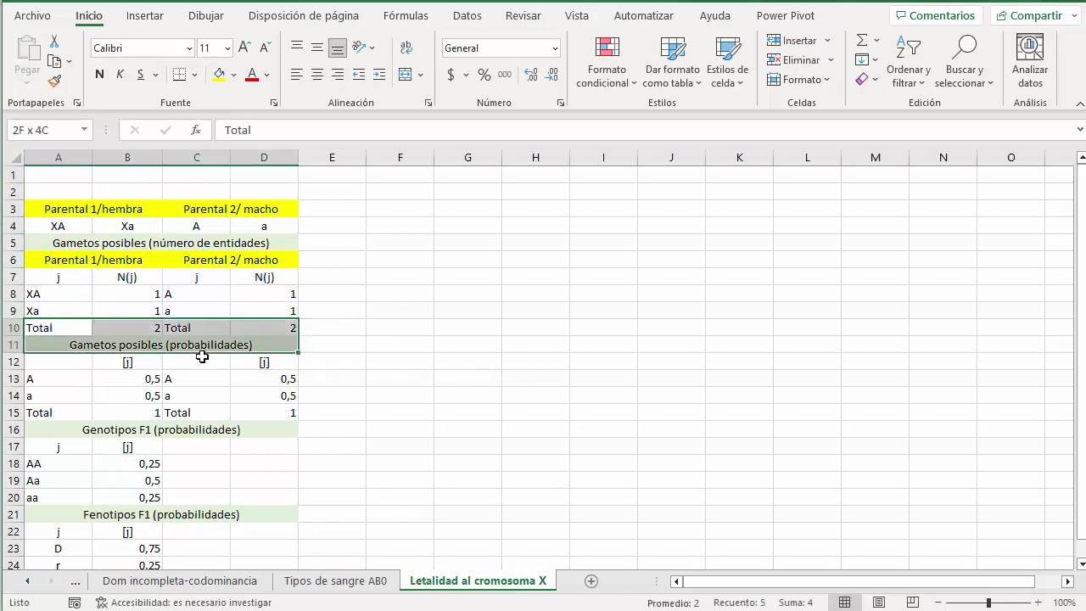
Step: Insert an empty row above the Total row in the gamete count table
left_click(535, 277)
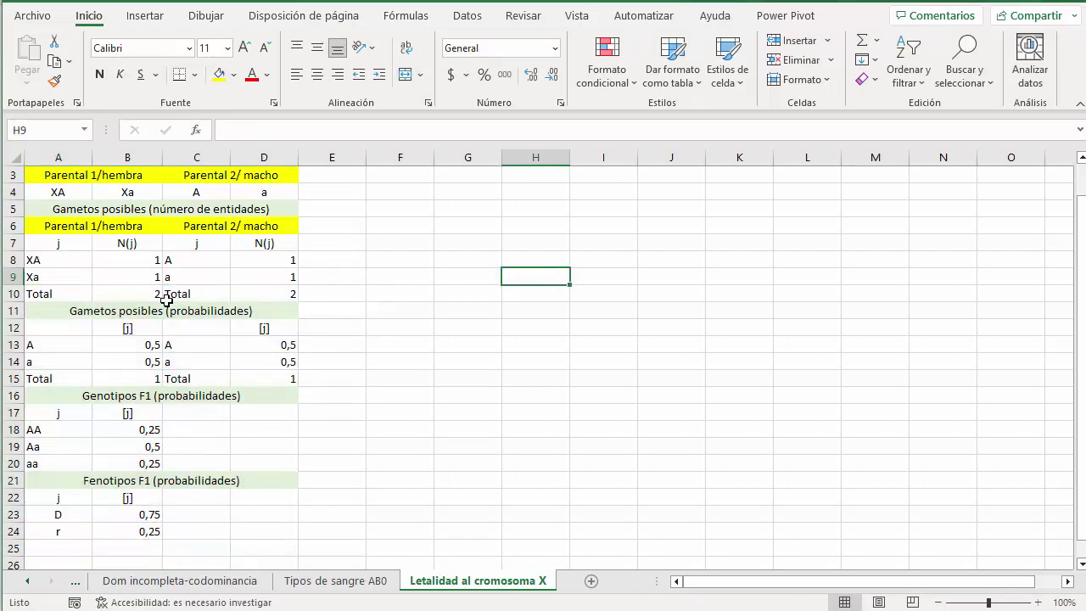
left_click(12, 294)
right_click(7, 294)
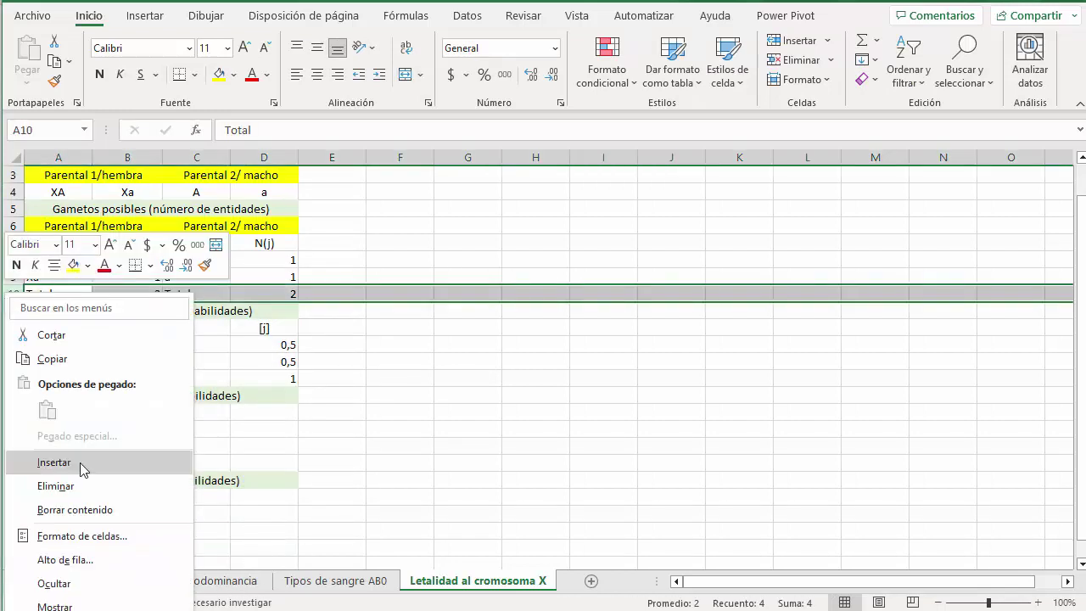
left_click(80, 465)
left_click(193, 258)
Step: Fill the male gamete list C8:C10 with XA and Xa copied from the female list, followed by y
left_click(46, 258)
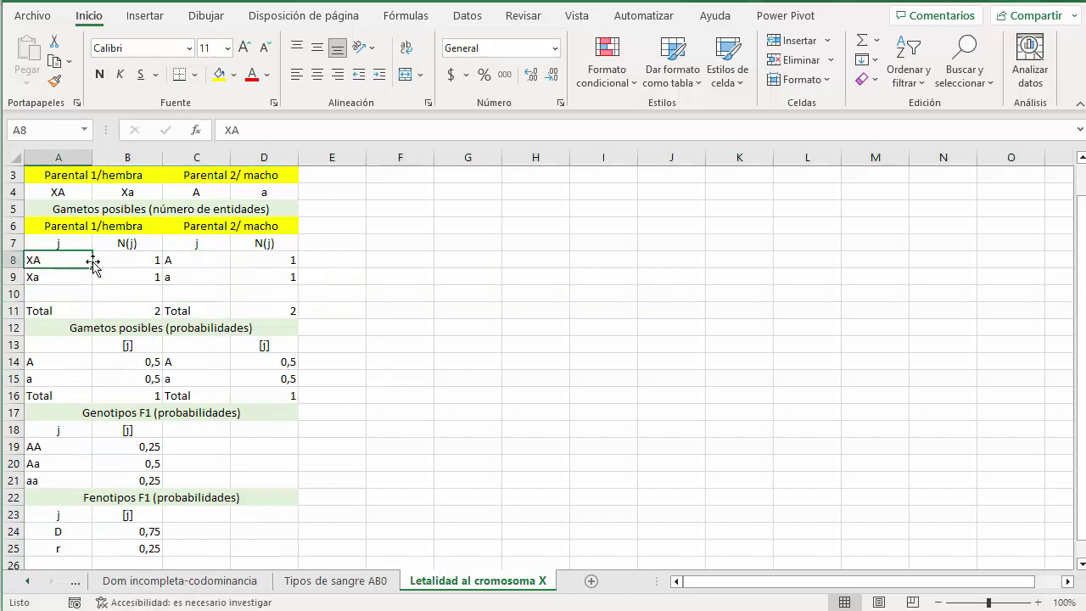
key("ctrl+c")
left_click(190, 263)
key("ctrl+v")
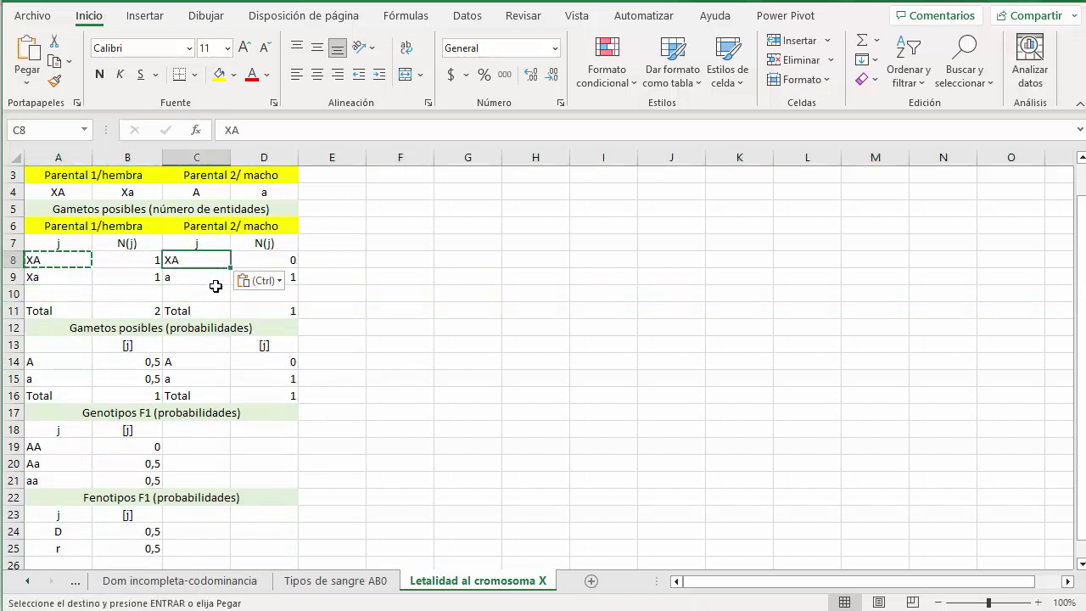
left_click(39, 279)
key("ctrl+c")
left_click(187, 276)
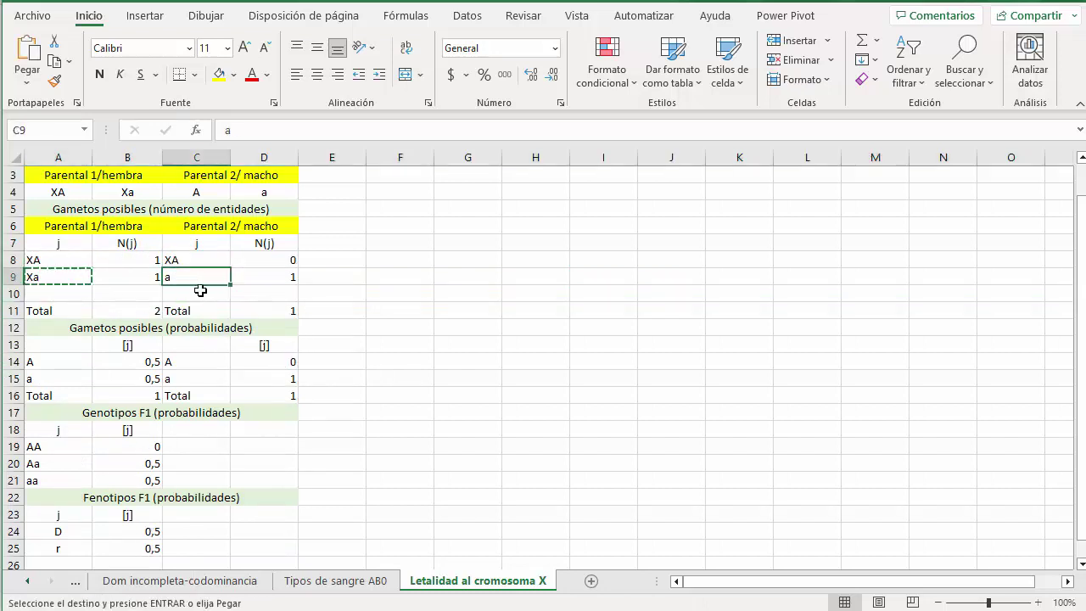
key("ctrl+v")
left_click(182, 293)
type("y")
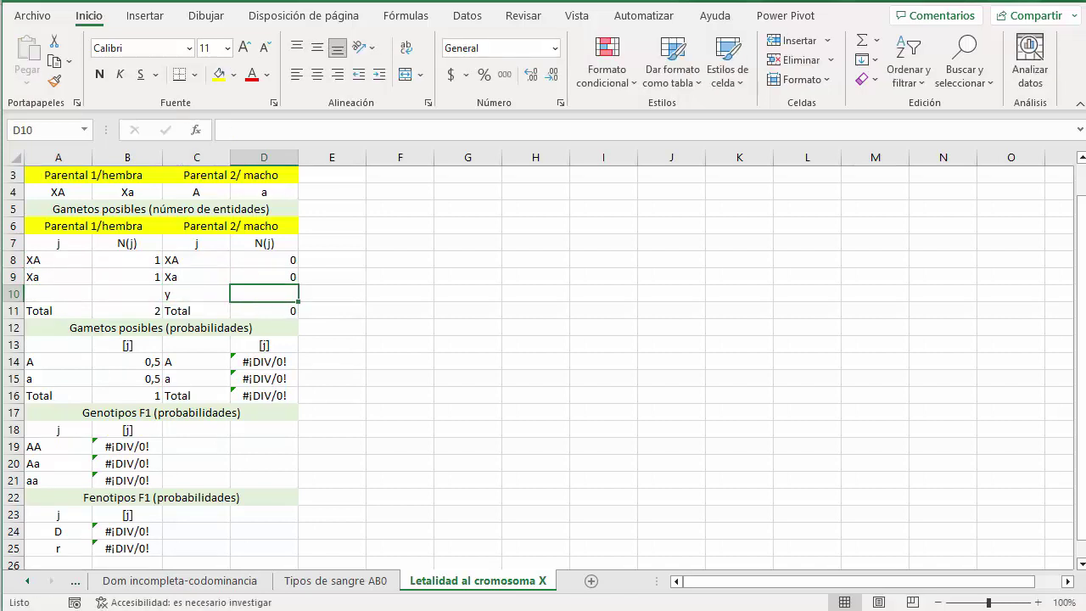
Step: Set the male parent's alleles in row 4 to XA and y
left_click(208, 193)
left_click(190, 260)
key("ctrl+c")
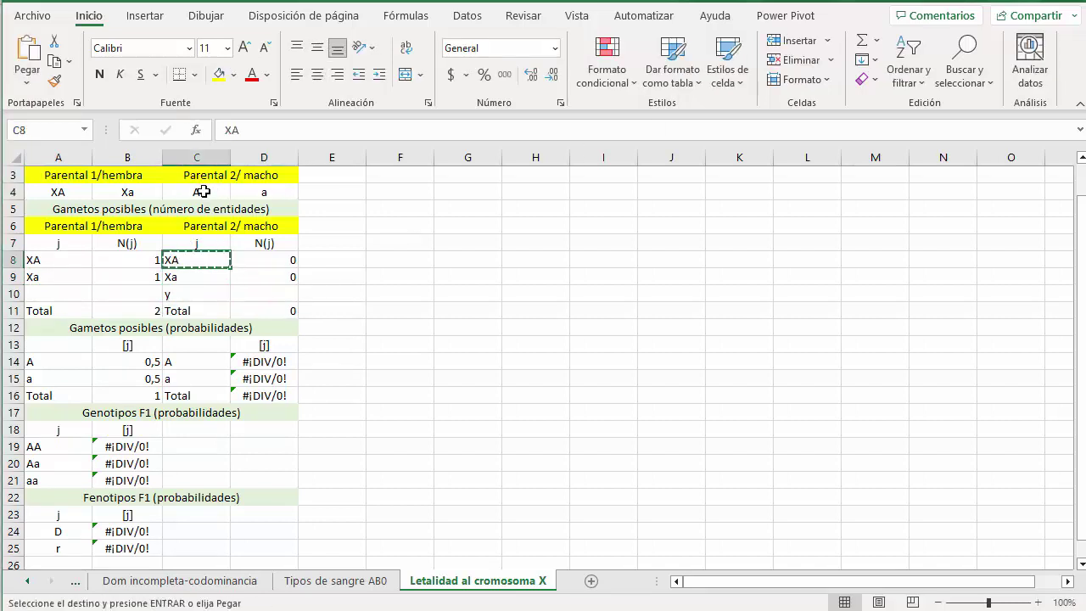
left_click(204, 192)
key("ctrl+v")
left_click(278, 191)
type("y")
Step: Reuse the D9 counting formula in D10, pointing its gamete reference to the y label in C10
key("Down")
key("Down")
key("Down")
key("Down")
key("Down")
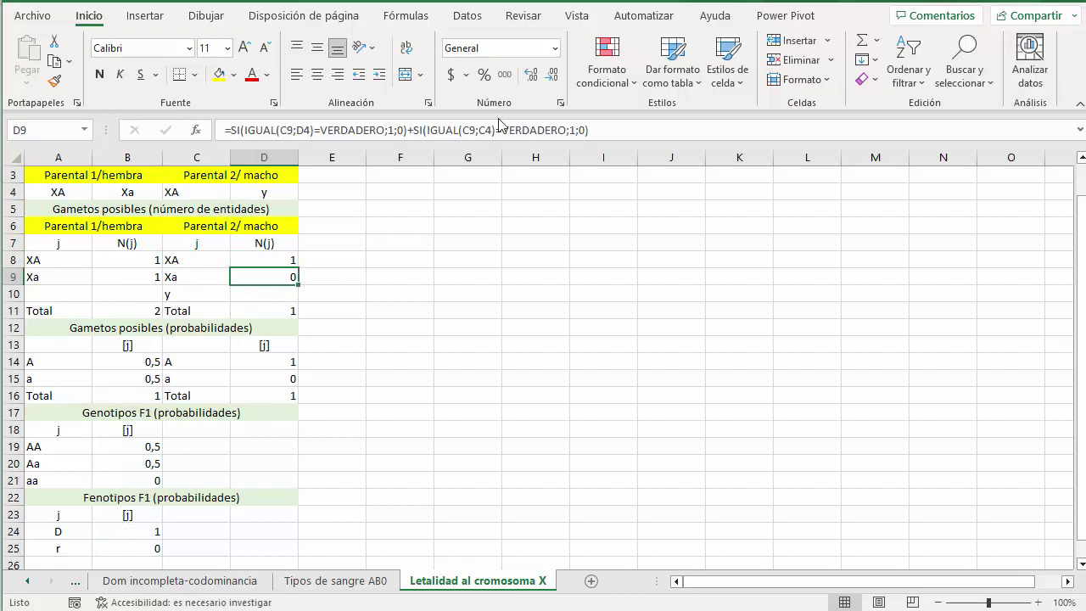
left_click_drag(611, 130, 94, 131)
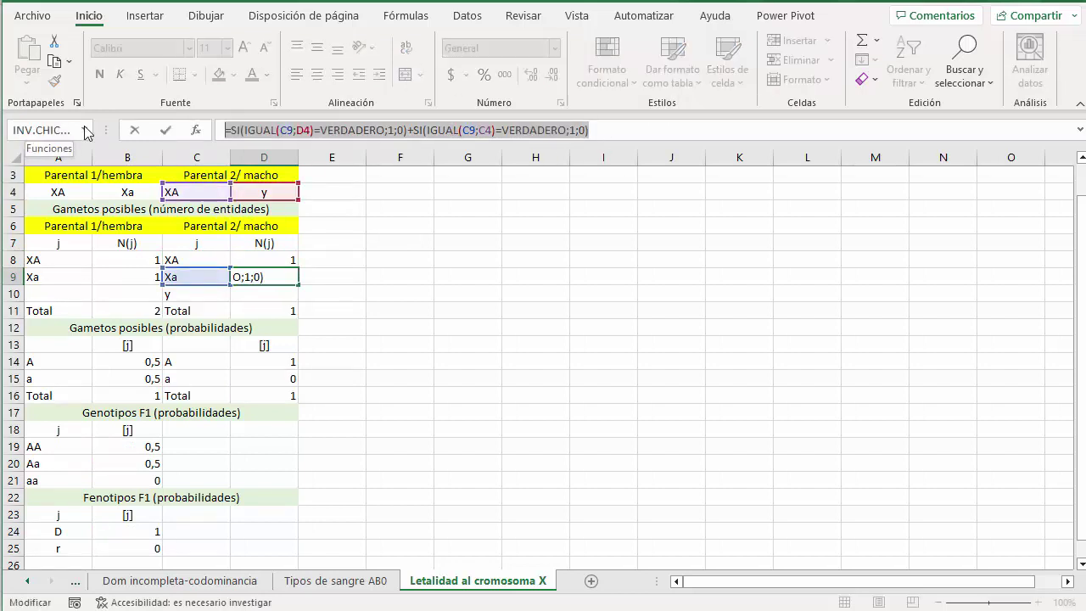
key("ctrl+c")
key("Return")
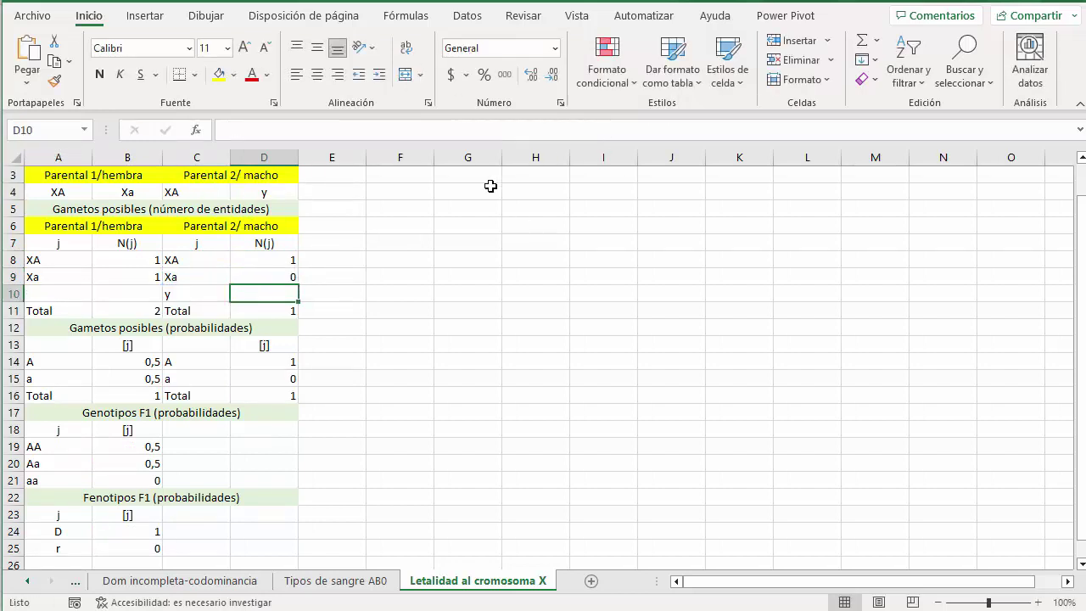
left_click(305, 126)
key("ctrl+v")
left_click_drag(196, 269, 196, 286)
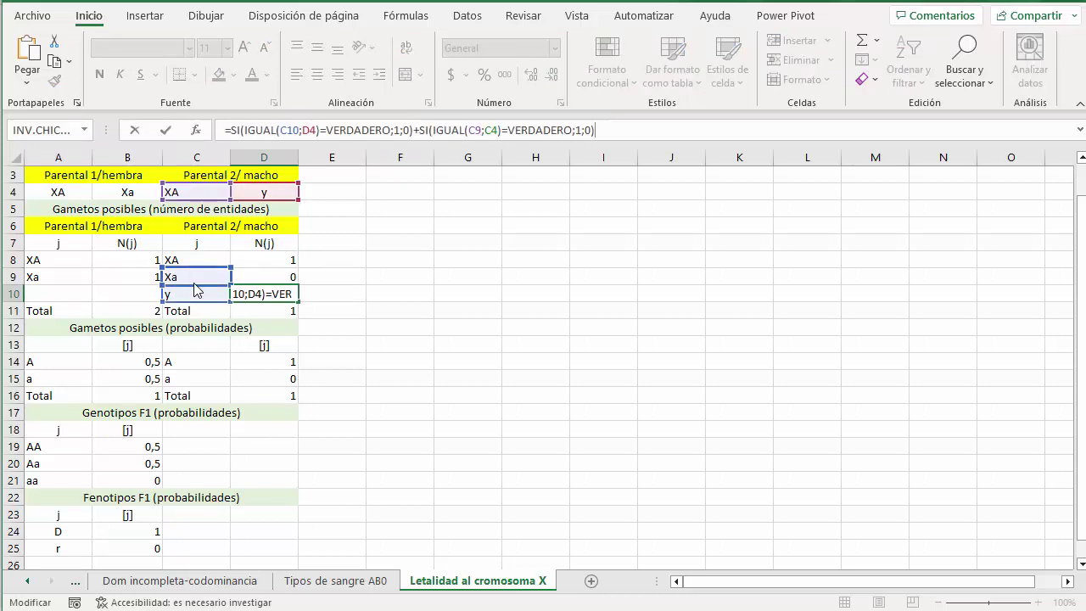
key("Return")
Step: Extend the male gamete total in D11 to sum D8:D10
key("F2")
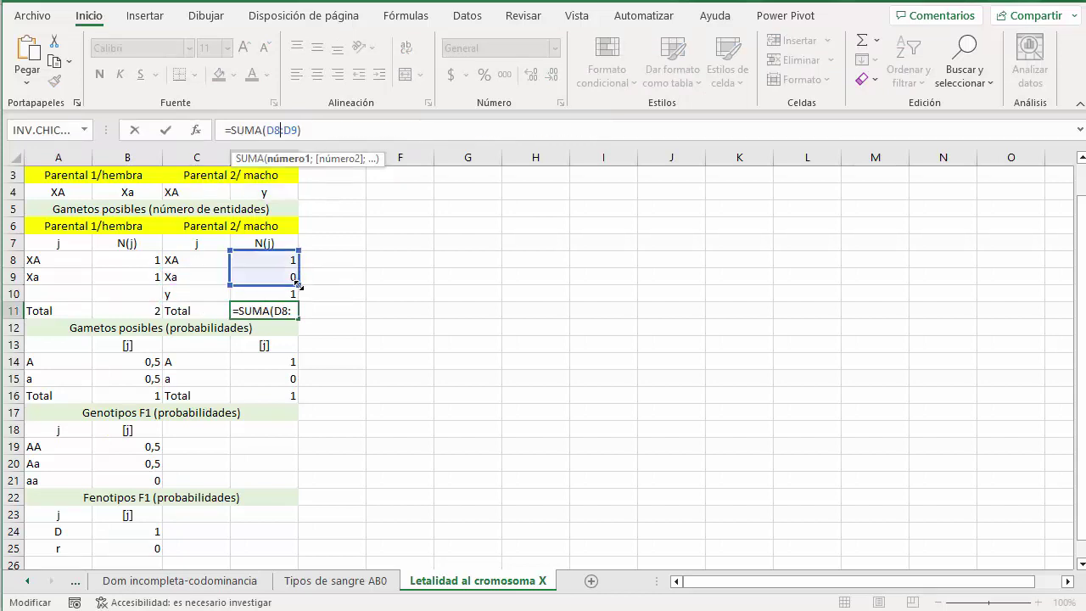
left_click_drag(299, 286, 303, 298)
key("Return")
key("Up")
key("Left")
key("Left")
key("Left")
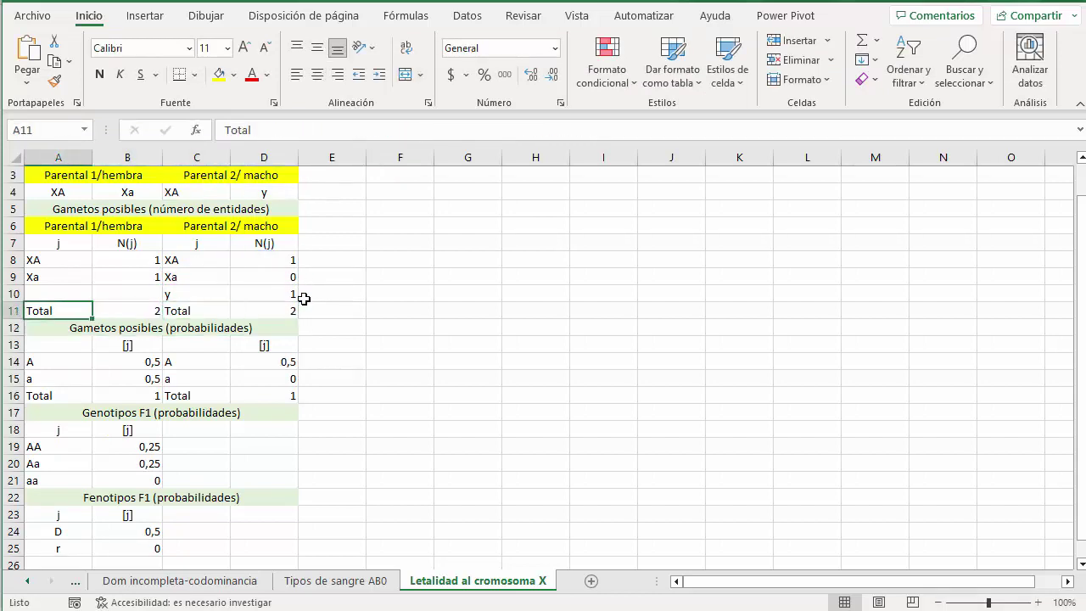
key("Right")
key("Right")
key("Right")
key("Left")
key("Left")
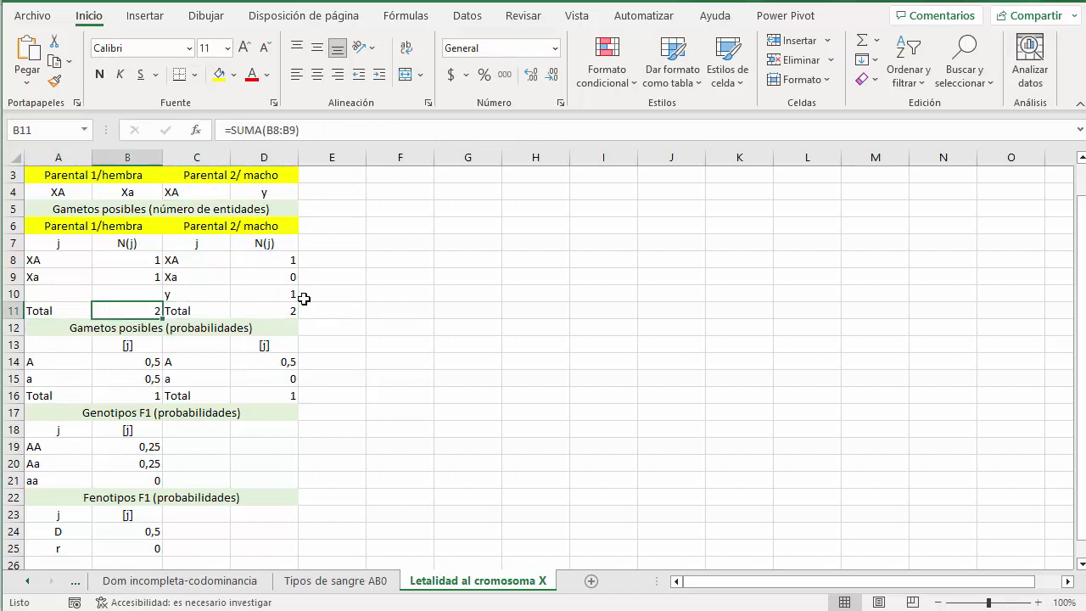
key("Right")
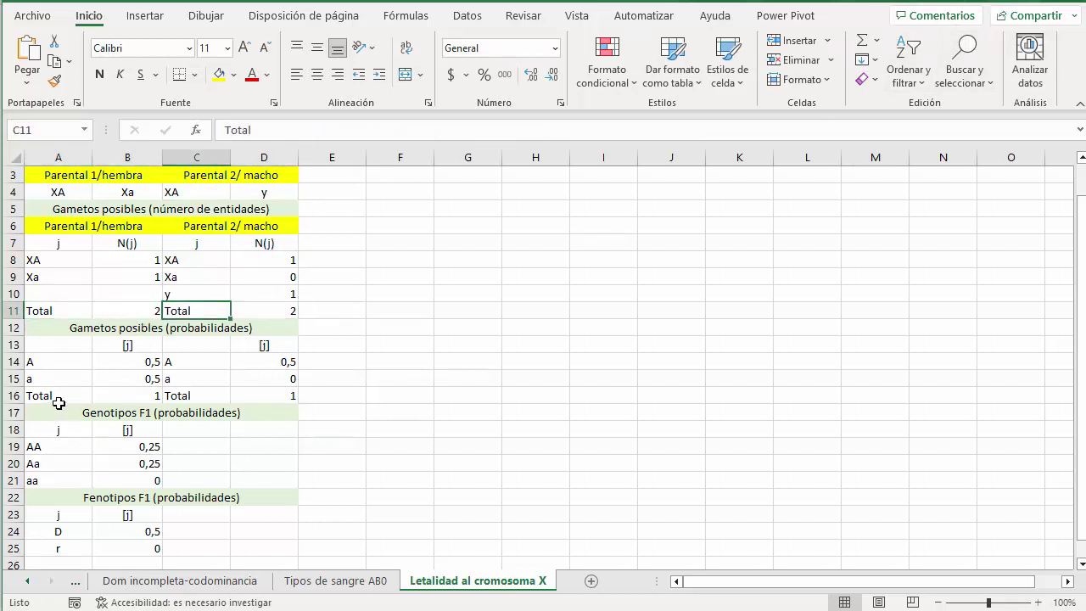
Step: Insert an empty row above the Total row in the gamete probability table
left_click(15, 395)
key("ctrl+plus")
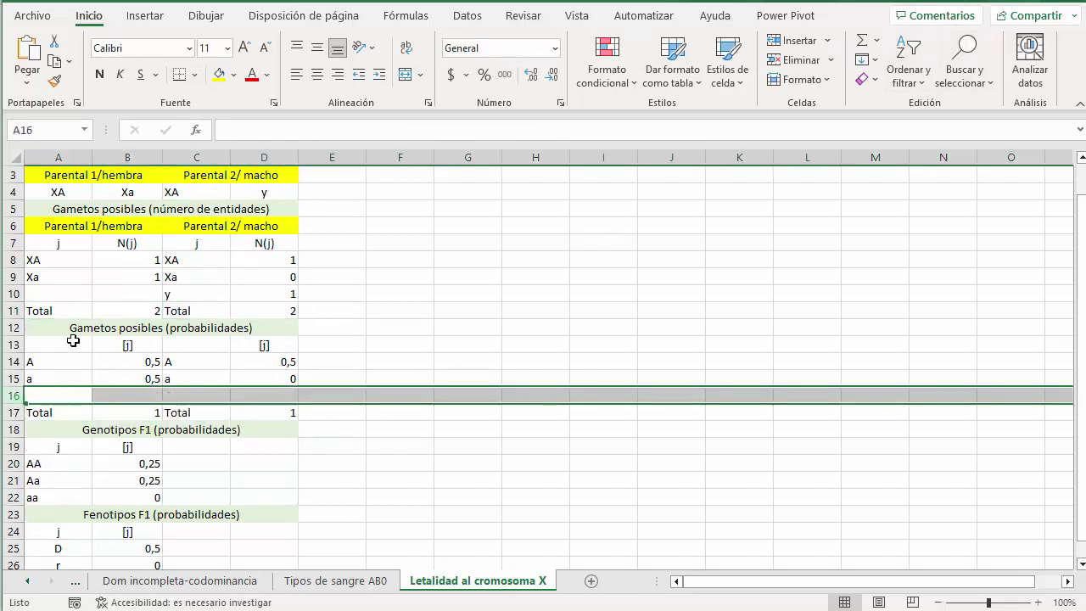
left_click(52, 390)
left_click(203, 400)
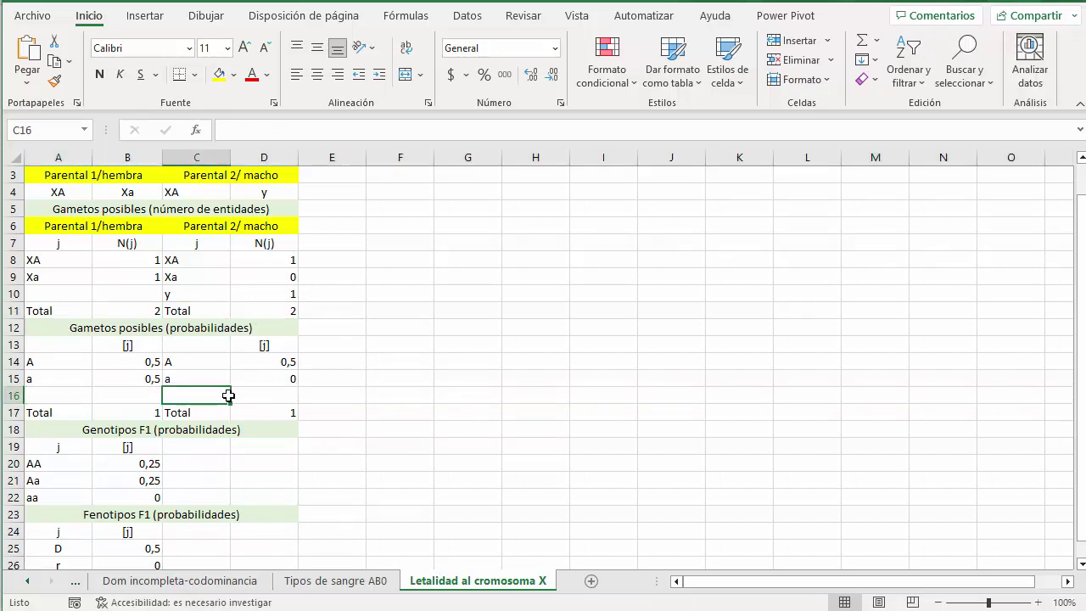
Step: Copy the female gamete labels XA and Xa into A14:A15 of the probability table
left_click_drag(43, 260, 42, 278)
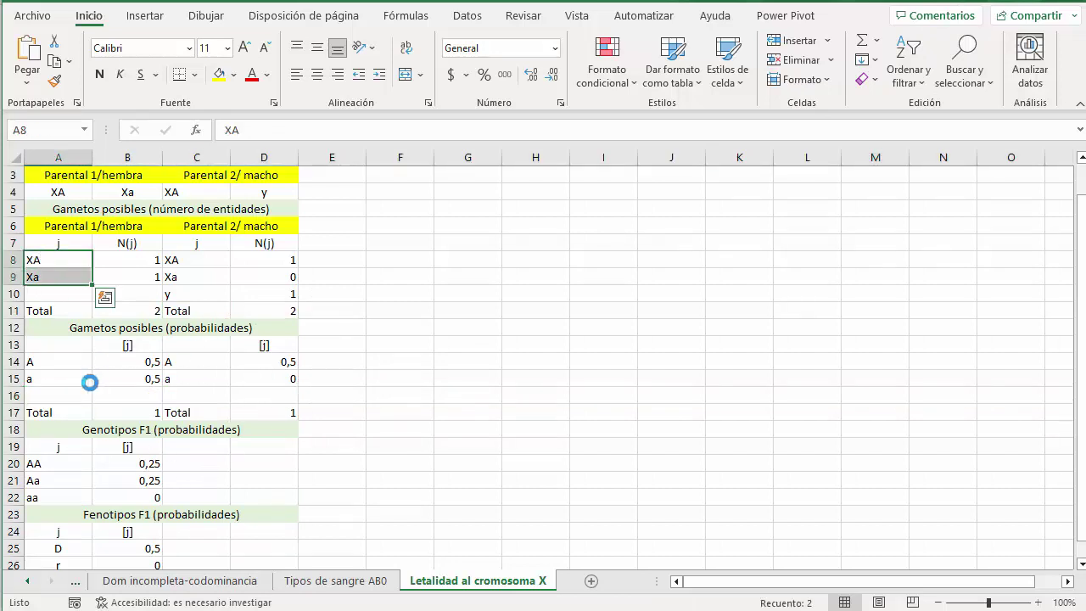
key("ctrl+c")
left_click(84, 378)
left_click(52, 360)
key("ctrl+v")
left_click(52, 366)
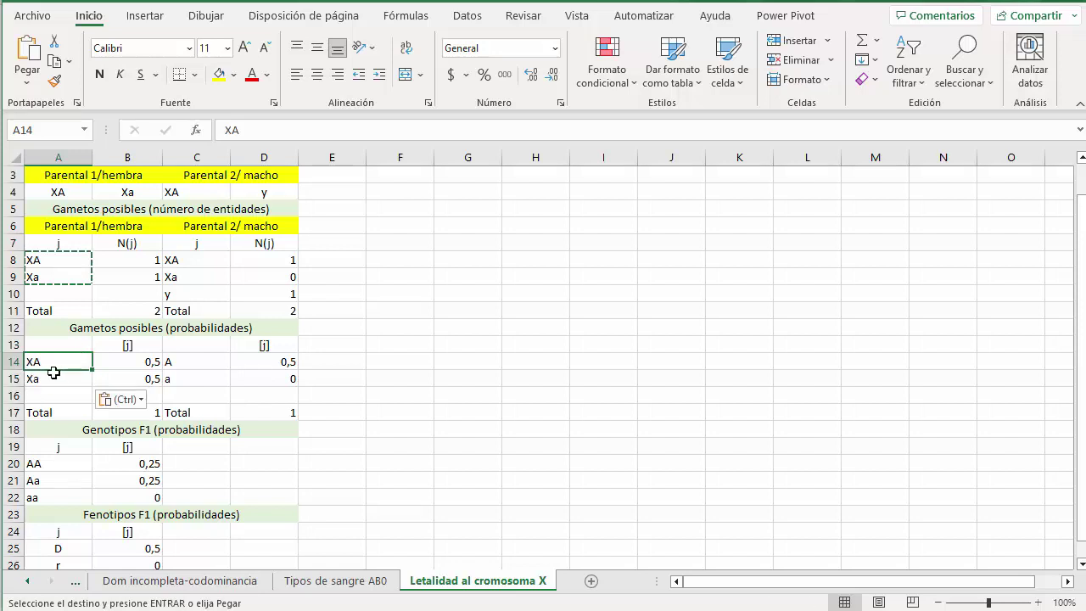
left_click(60, 378)
Step: Copy the male gamete labels XA, Xa and y into C14:C16 of the probability table
left_click_drag(189, 256, 220, 303)
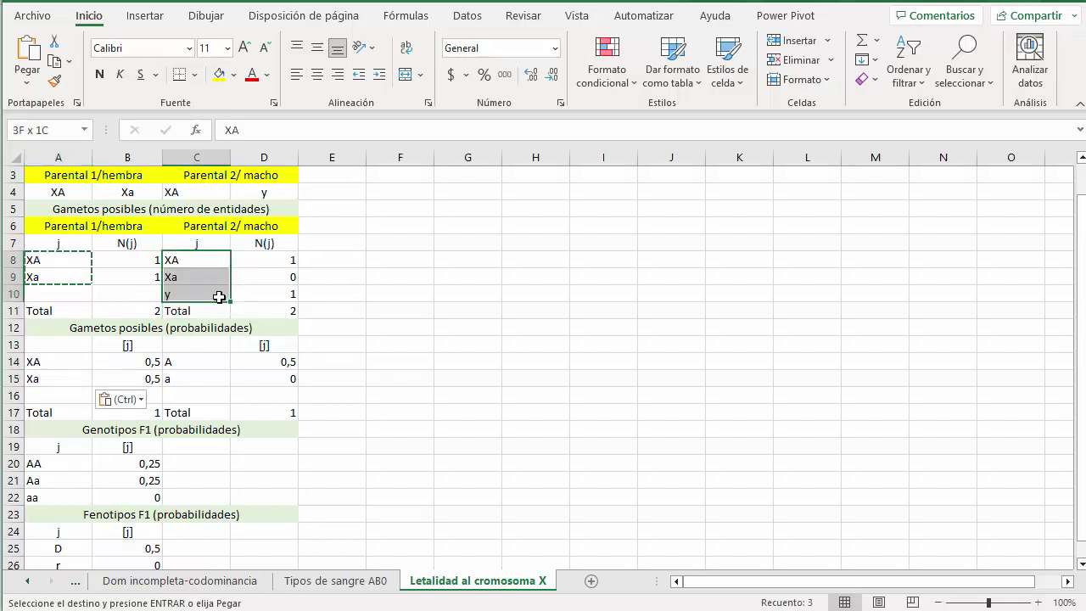
key("ctrl+c")
left_click(197, 361)
key("ctrl+v")
left_click(264, 378)
Step: Calculate the probability of the y gamete in D16 with the formula =D10/$D$11
left_click(286, 390)
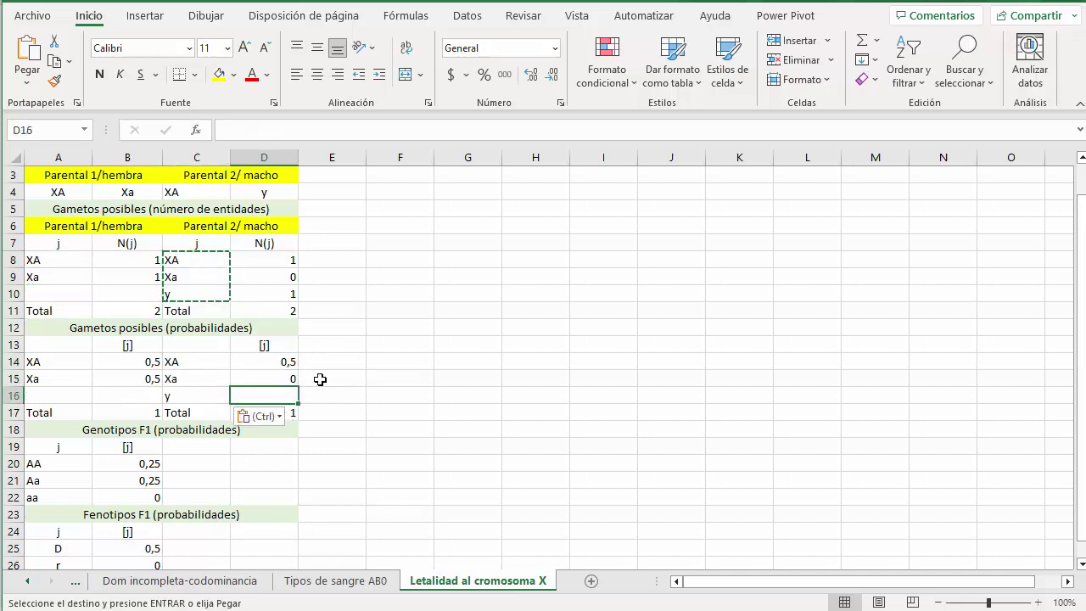
type("=")
key("Up")
key("Up")
key("Up")
key("Up")
key("Up")
key("Up")
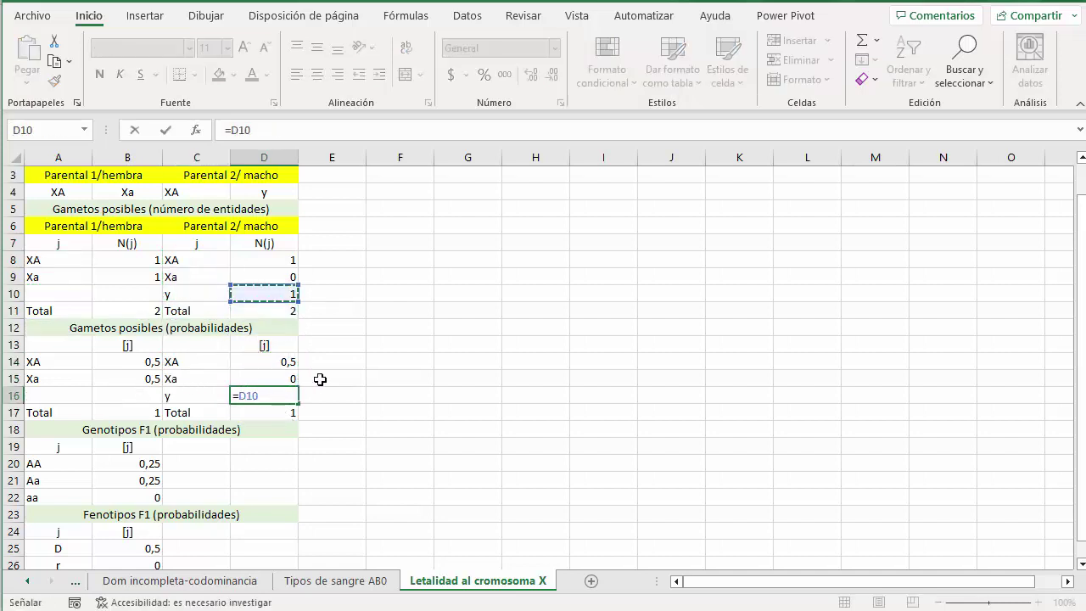
type("/$D$11")
key("Return")
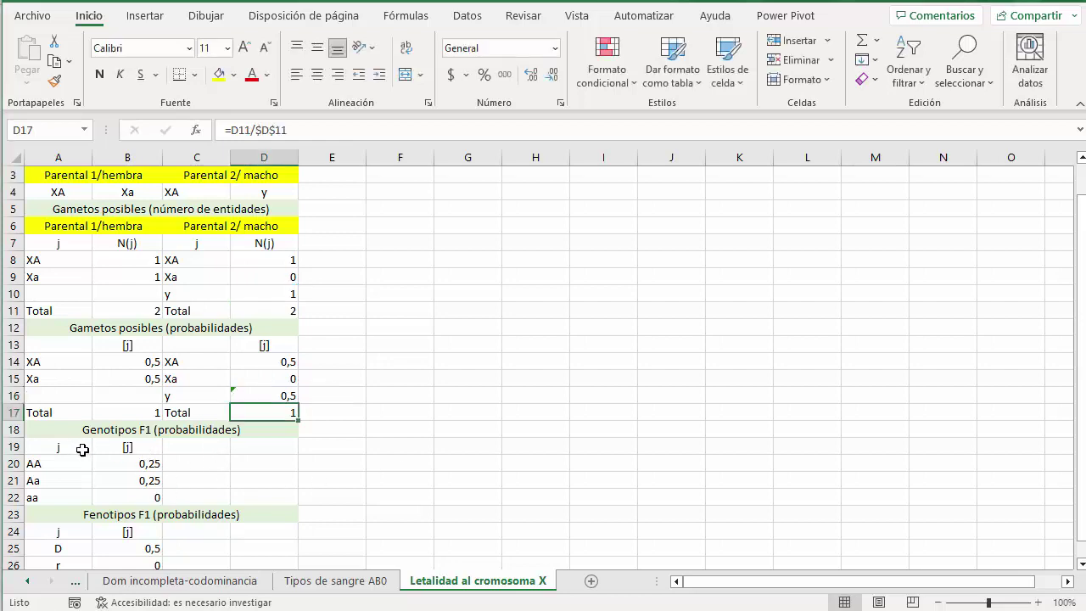
Step: Clear the old genotypes and probabilities in A20:B22 of the F1 genotype table
left_click_drag(149, 463, 150, 483)
key("Delete")
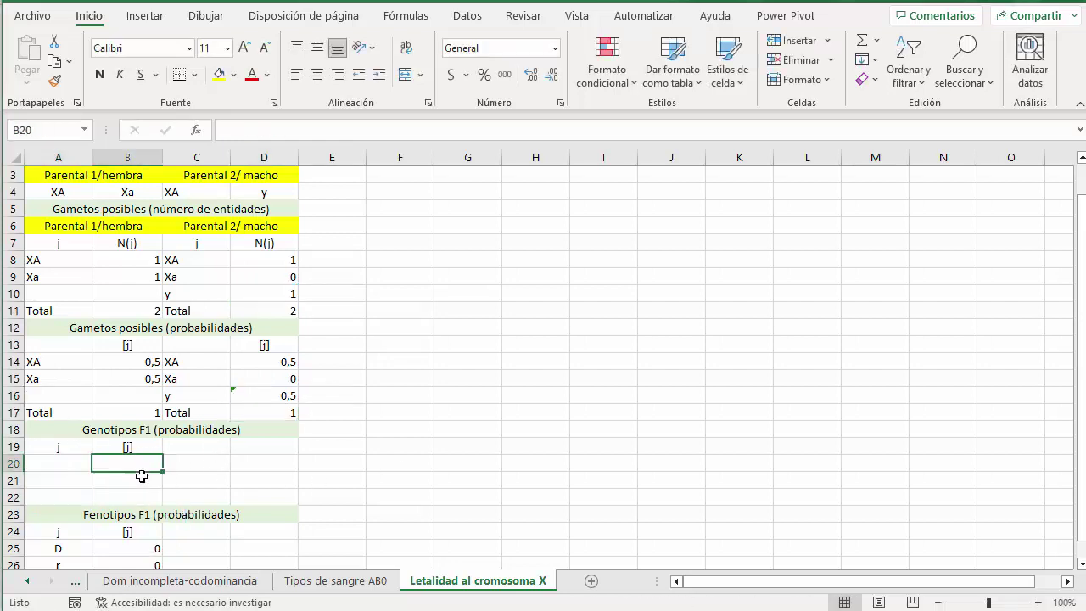
key("Left")
key("Up")
key("Up")
key("Up")
key("Up")
key("Up")
key("Up")
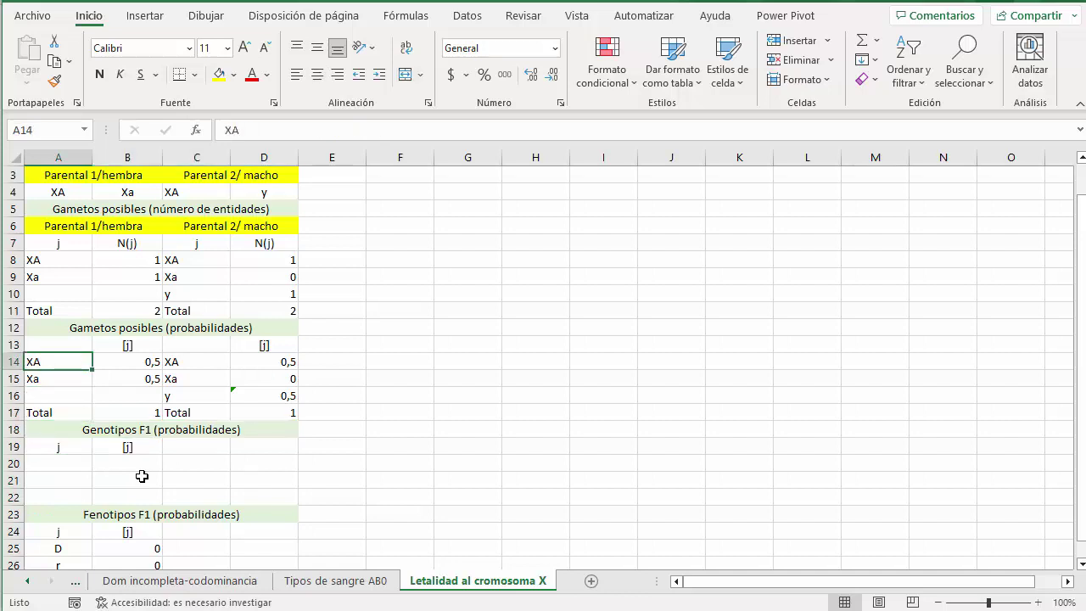
Step: Enter the female F1 genotypes XAXA, XAXa and XaXa in A20:A22
key("Down")
key("Down")
key("Down")
key("Down")
key("Down")
key("Down")
type("XAXA")
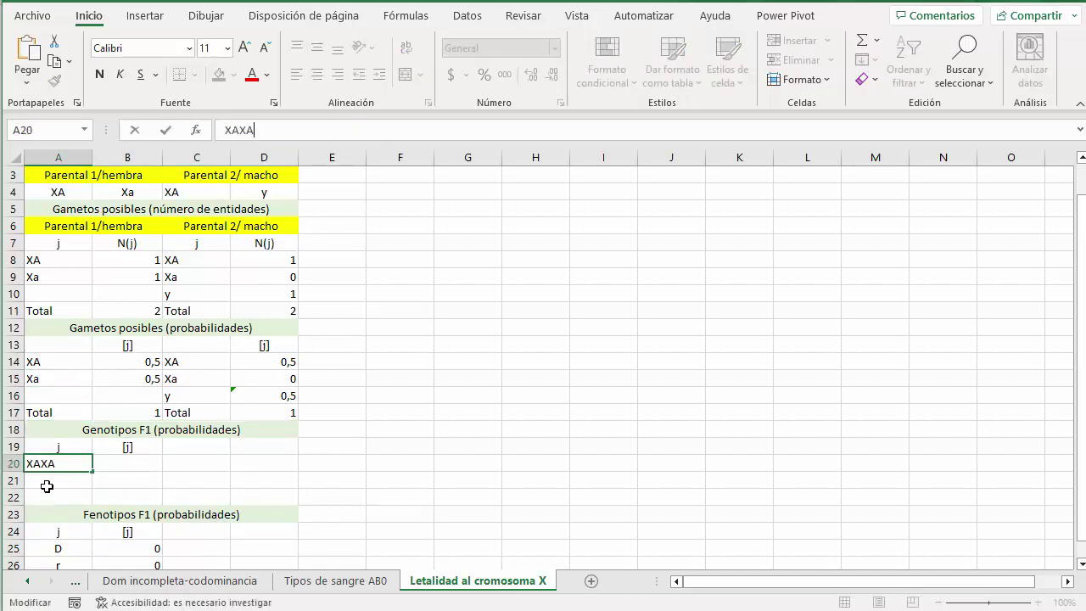
key("Return")
type("XAXA")
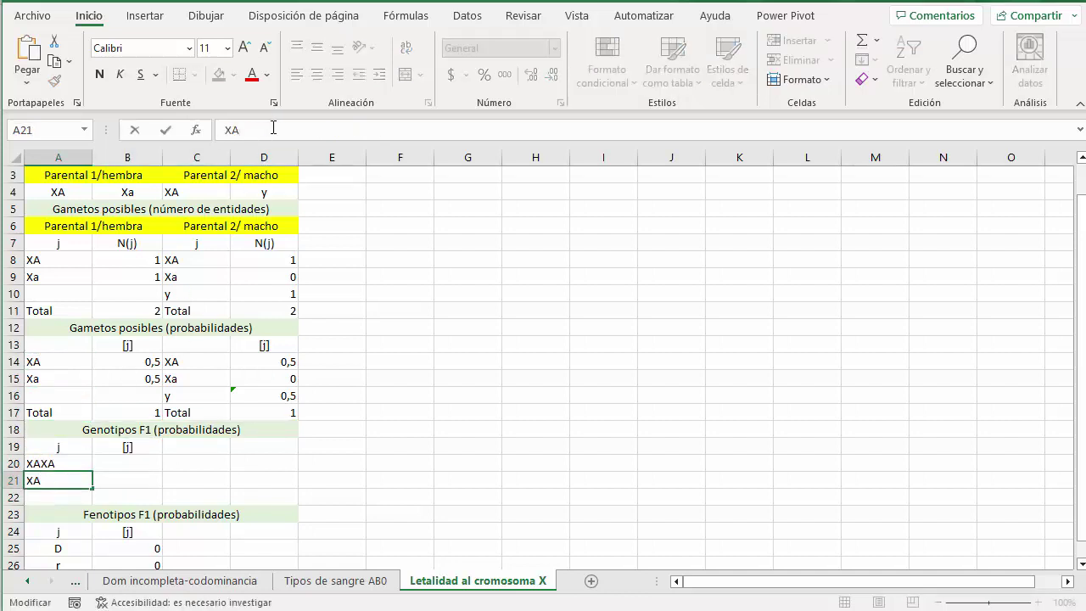
key("Return")
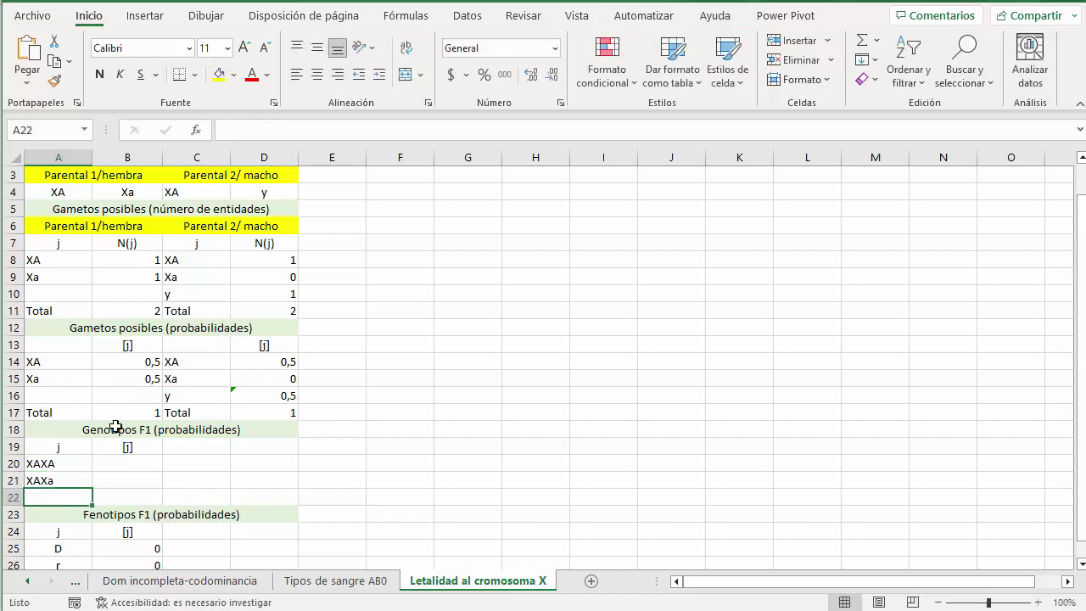
type("XaXa")
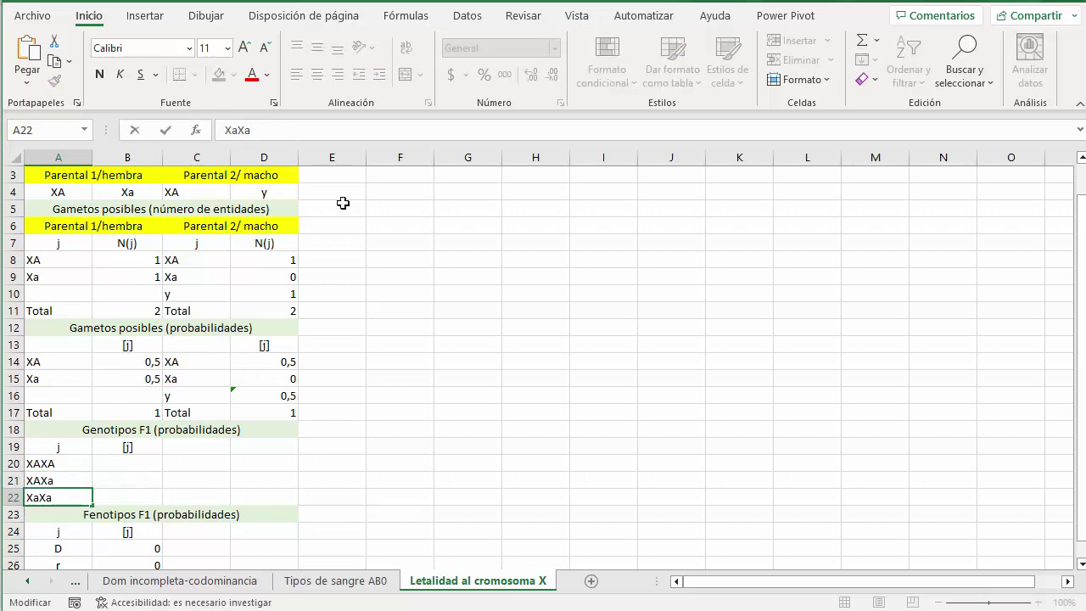
Step: Insert an empty row directly below the Genotipos F1 (probabilidades) heading
left_click(13, 447)
right_click(12, 446)
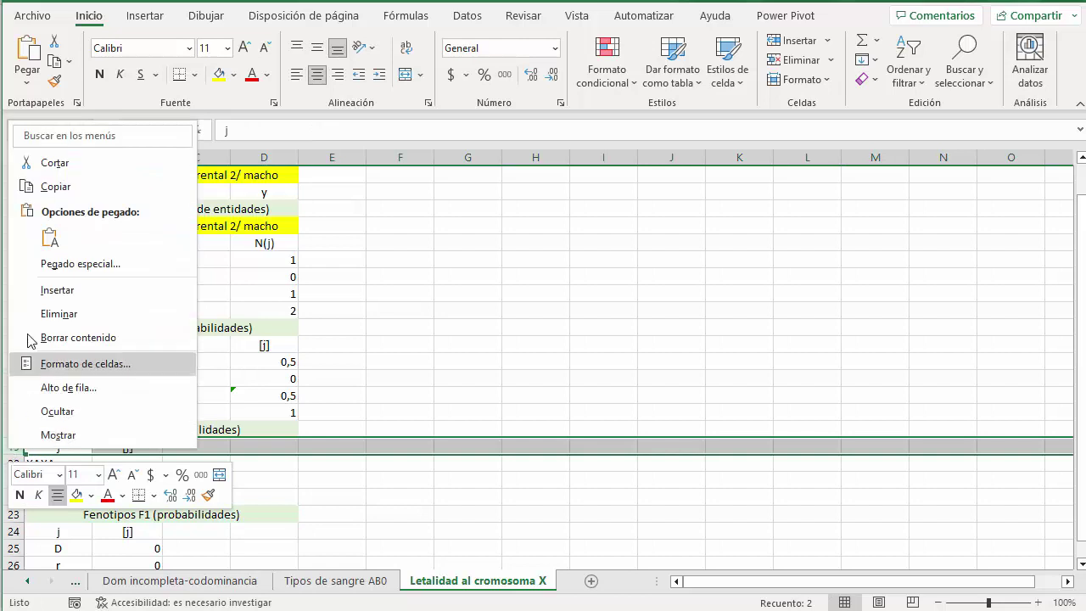
left_click(63, 290)
left_click(61, 431)
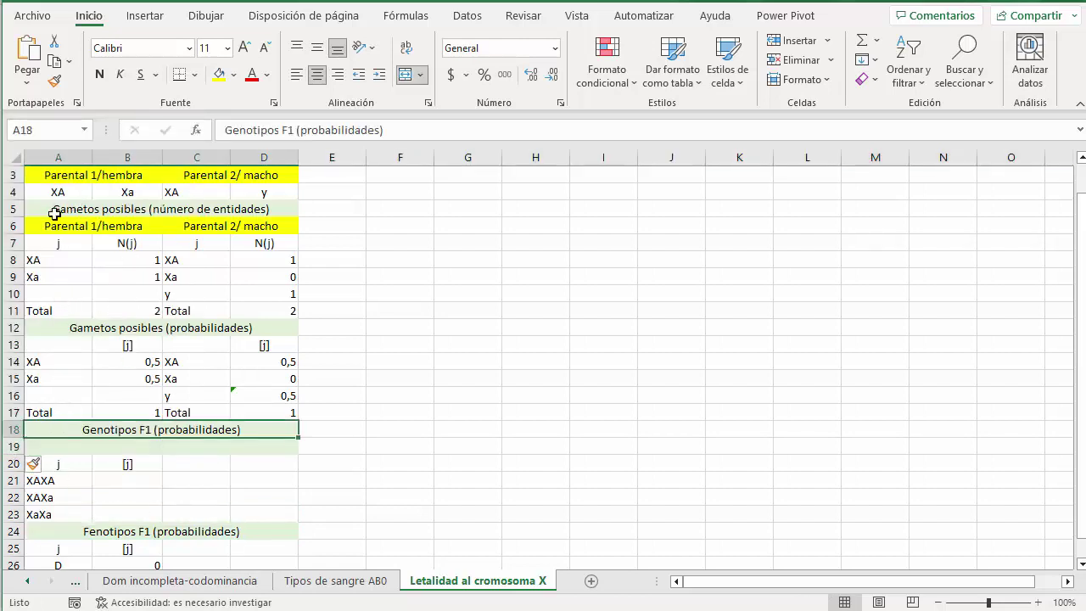
Step: Copy the yellow female and male parental headings from row 6 into row 19
left_click_drag(51, 222, 257, 220)
key("ctrl+c")
left_click(41, 446)
key("ctrl+v")
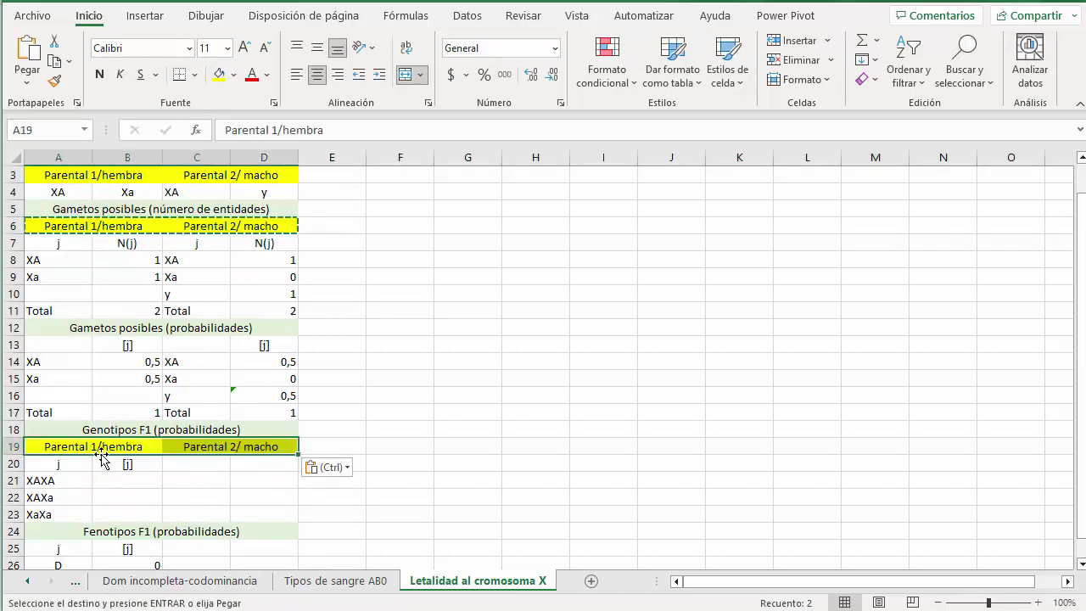
Step: Rename the row 19 headings as F1/hembra and F1/ macho
left_click(61, 447)
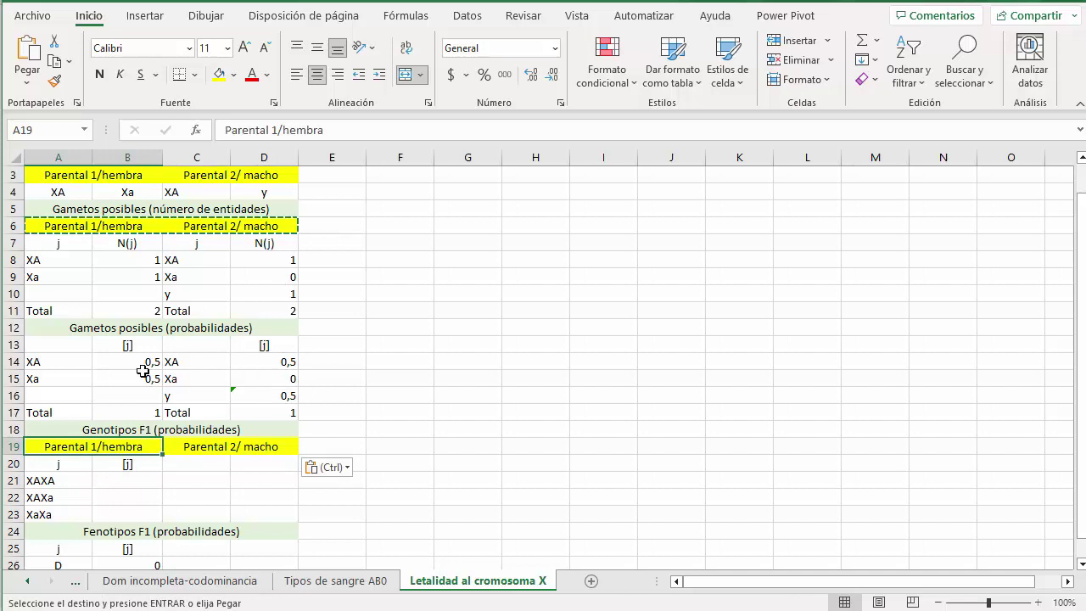
left_click(279, 129)
left_click_drag(273, 129, 223, 129)
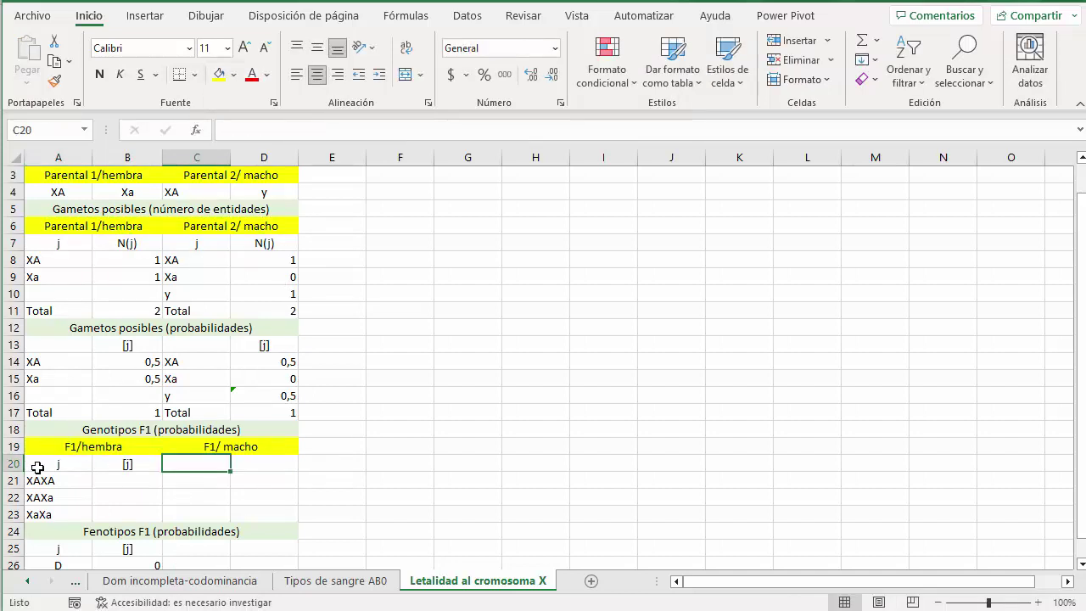
Step: Copy the j and [j] column headings from A20:B20 into C20:D20 under F1/ macho
left_click_drag(37, 467, 121, 463)
key("ctrl+c")
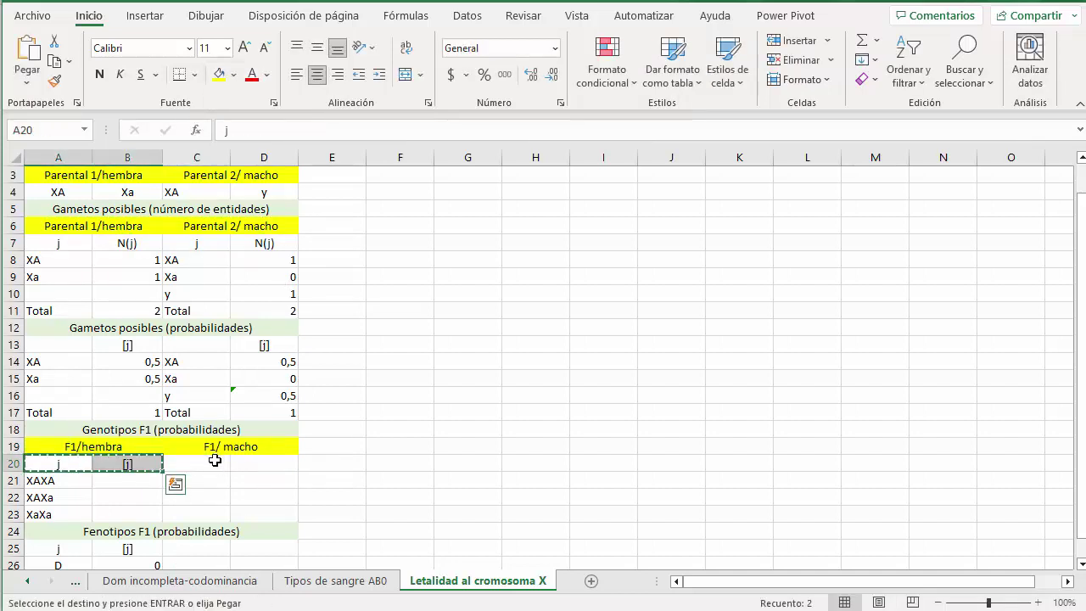
left_click(213, 463)
key("ctrl+v")
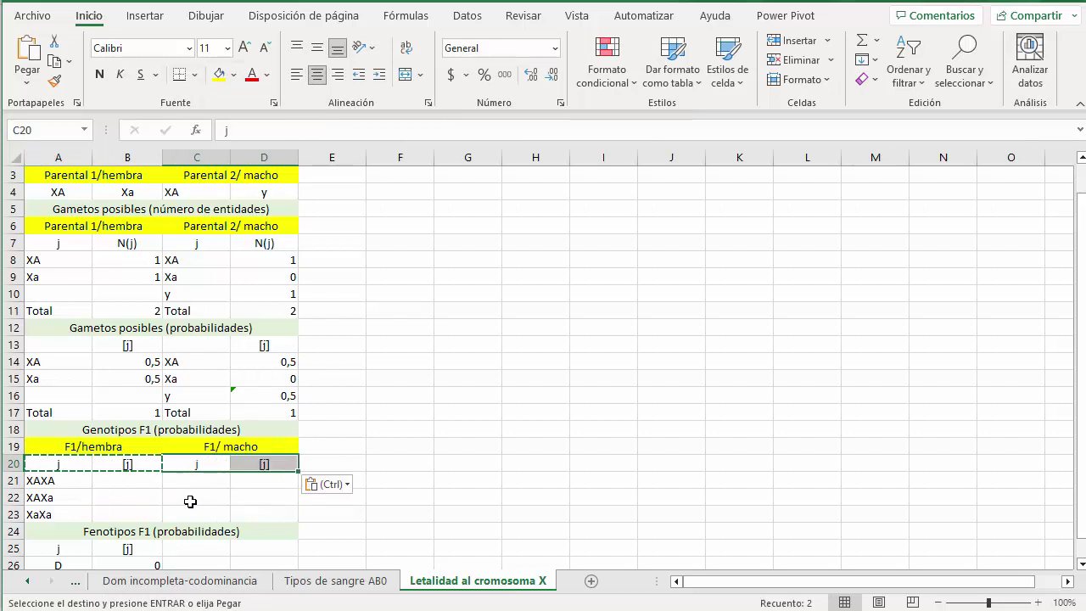
Step: Enter the male F1 genotypes XA/y and Xa/y in C21:C22
left_click(195, 487)
type("XAy")
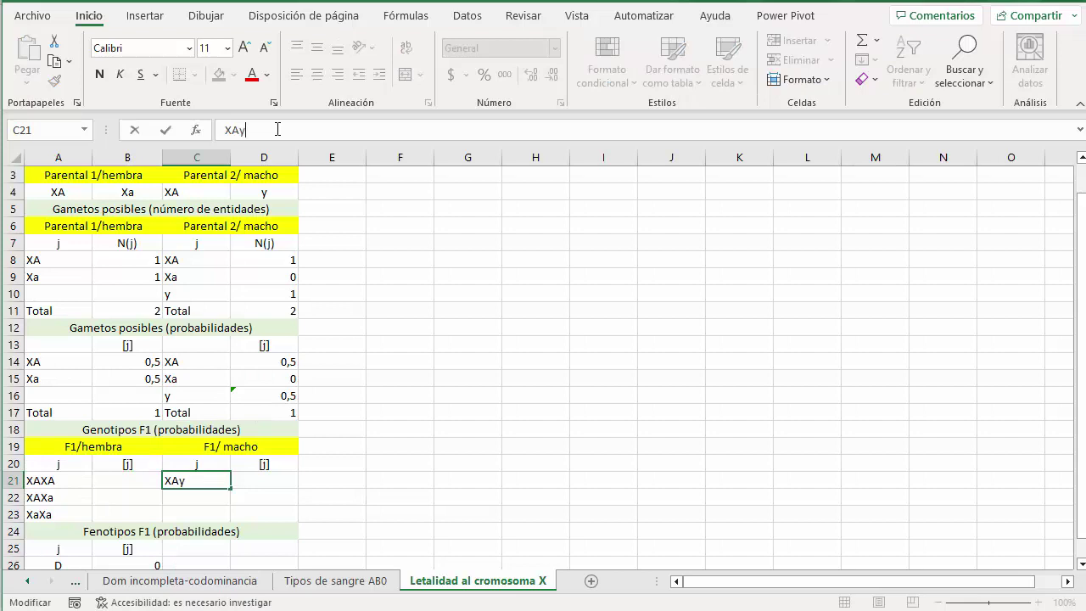
key("Return")
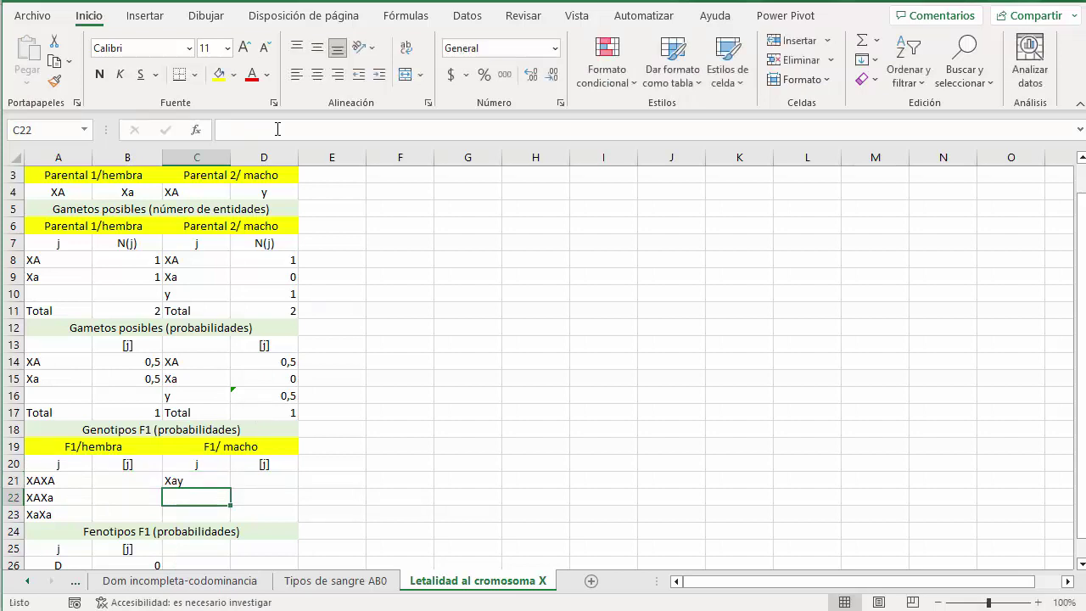
left_click(244, 125)
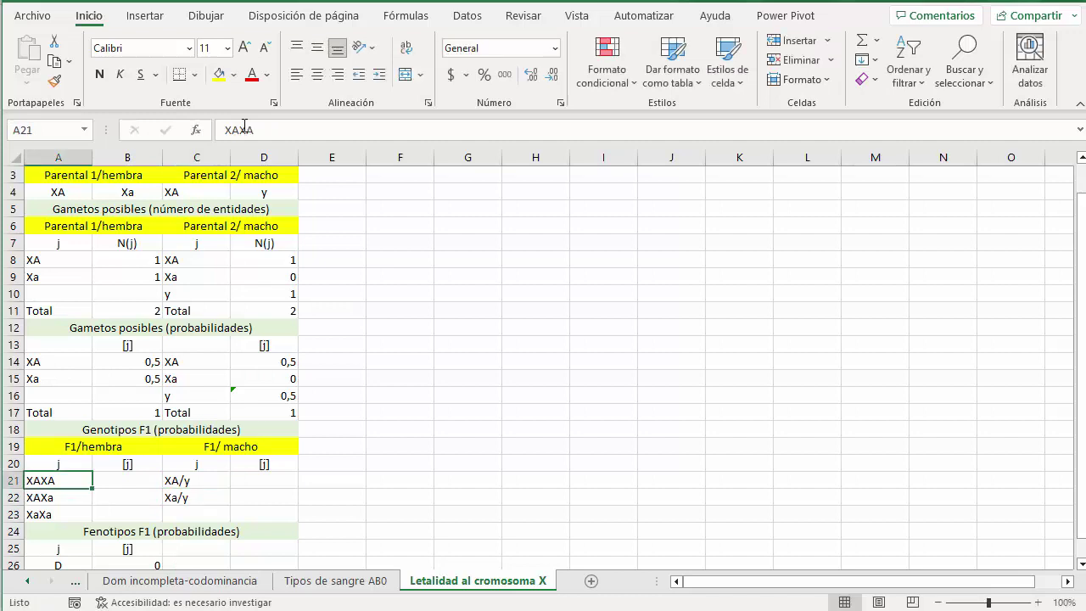
Step: Calculate the XAXA probability in B21 as the female XA probability times the male XA probability, =B14*D14
key("Tab")
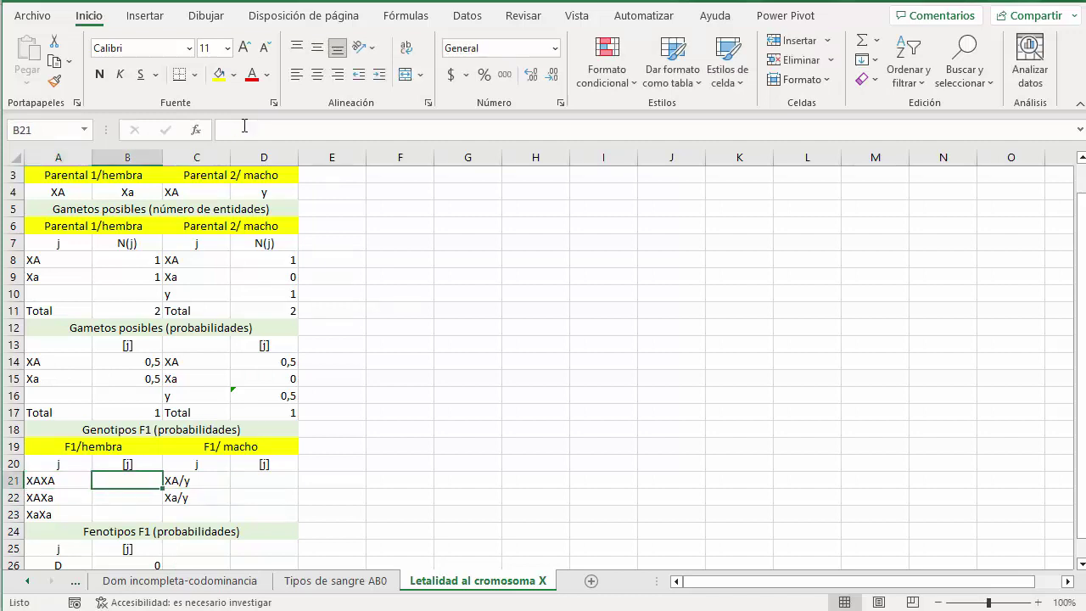
type("=")
key("Up")
key("Up")
key("Up")
key("Up")
key("Up")
key("Up")
key("Up")
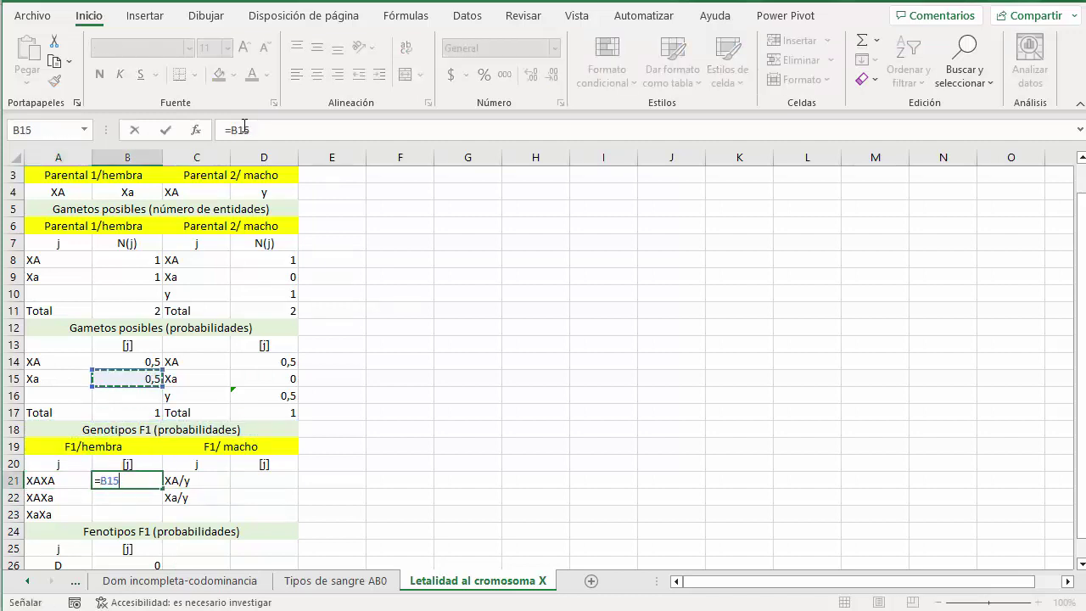
type("*")
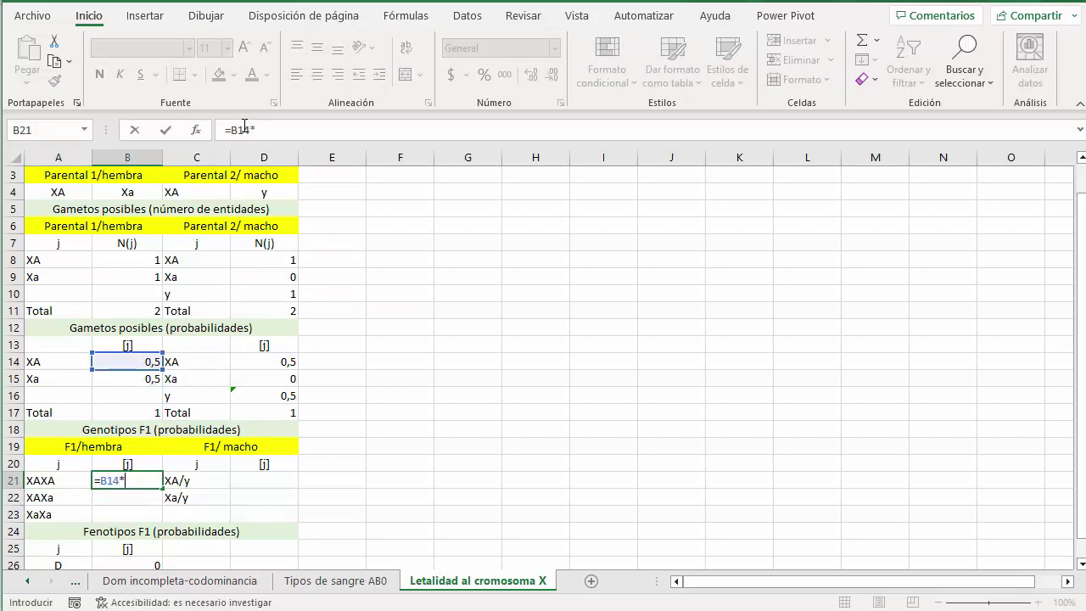
key("Up")
key("Up")
key("Up")
key("Up")
key("Up")
key("Up")
key("Right")
key("Right")
key("Return")
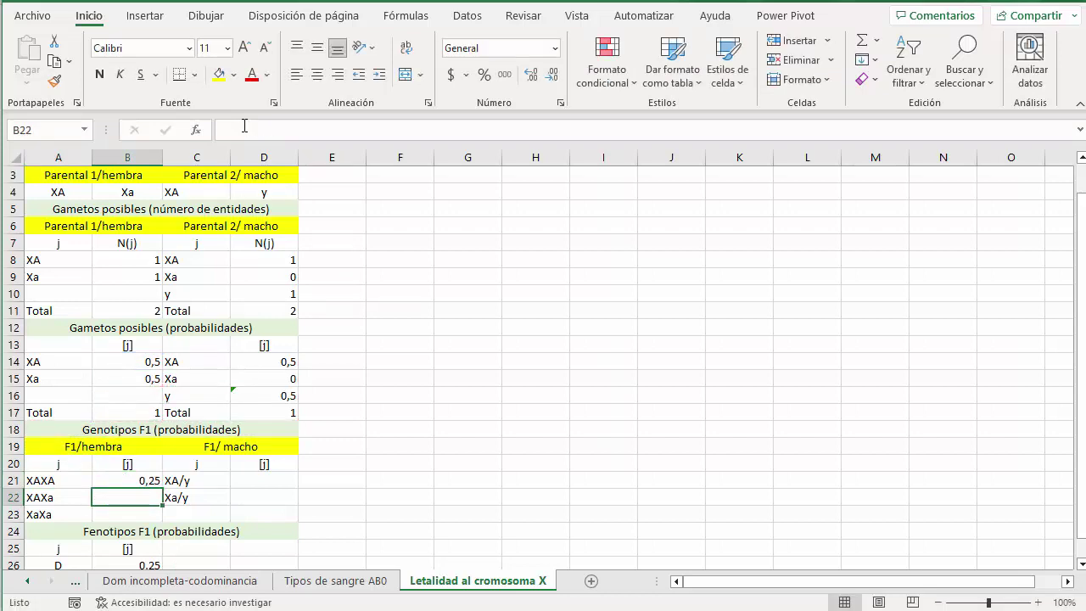
Step: Calculate the XAXa probability in B22 by summing both gamete combinations, =B14*D15+B15*D14
type("=")
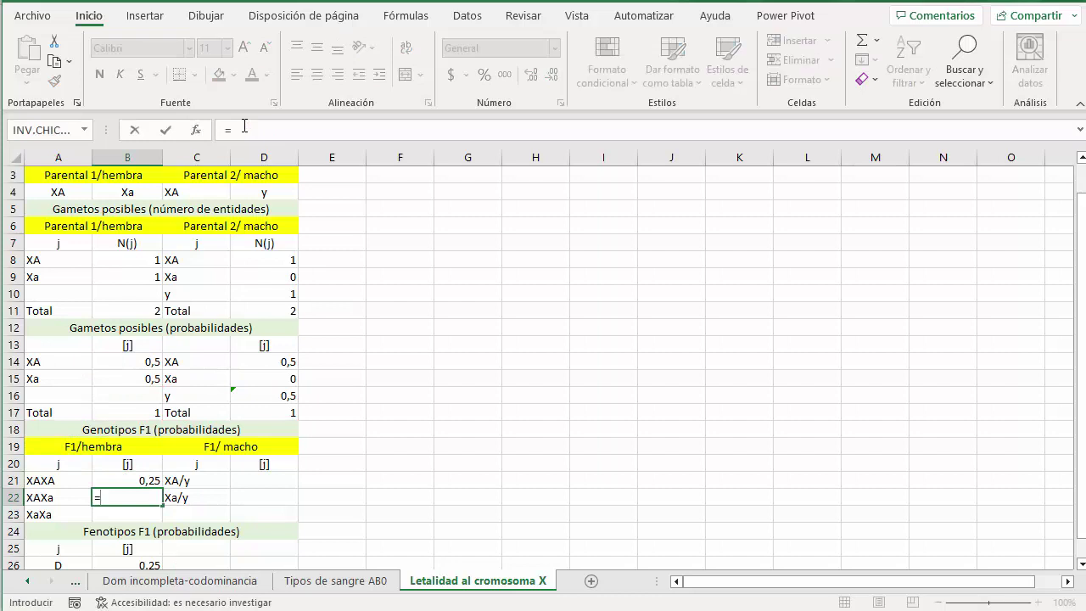
key("Up")
key("Up")
key("Up")
key("Up")
key("Up")
key("Up")
key("Up")
key("Up")
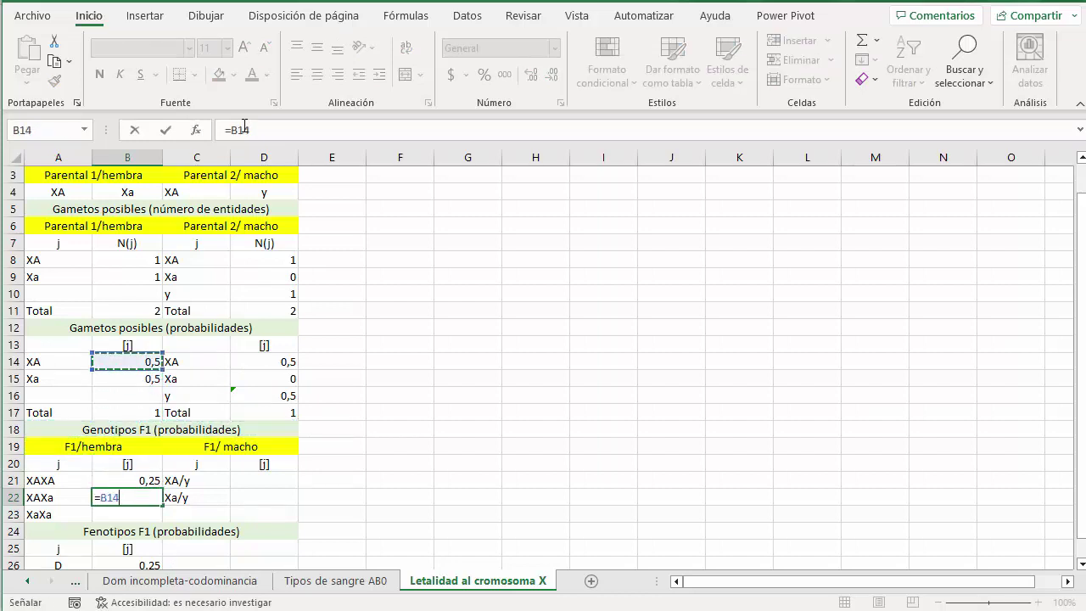
type("*")
key("Up")
key("Up")
key("Up")
key("Up")
key("Up")
key("Up")
key("Right")
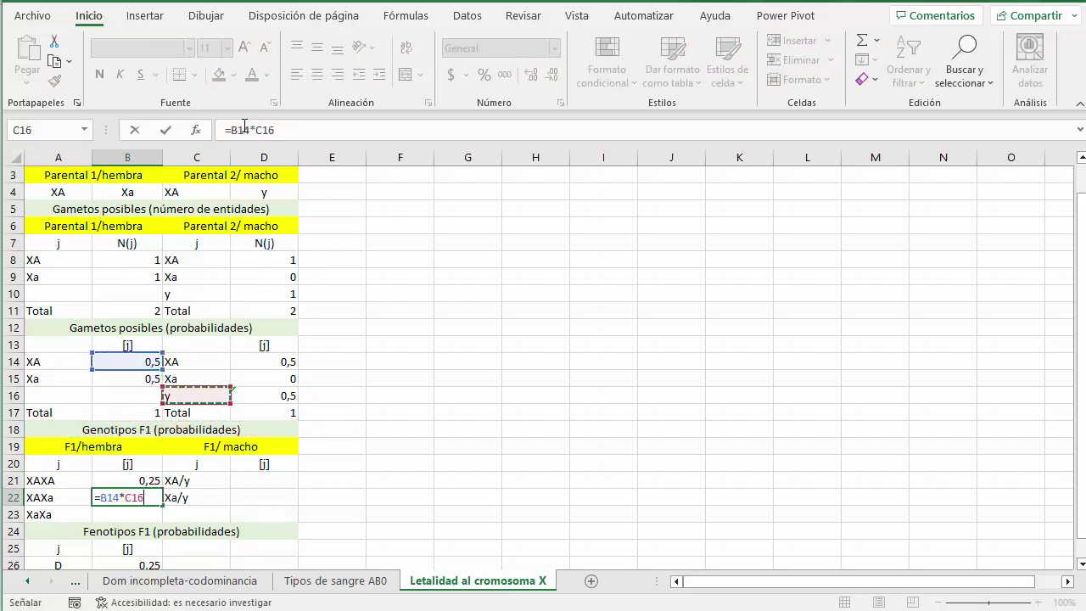
key("Up")
key("Right")
type("+")
key("Up")
key("Up")
key("Up")
key("Up")
key("Up")
key("Up")
key("Up")
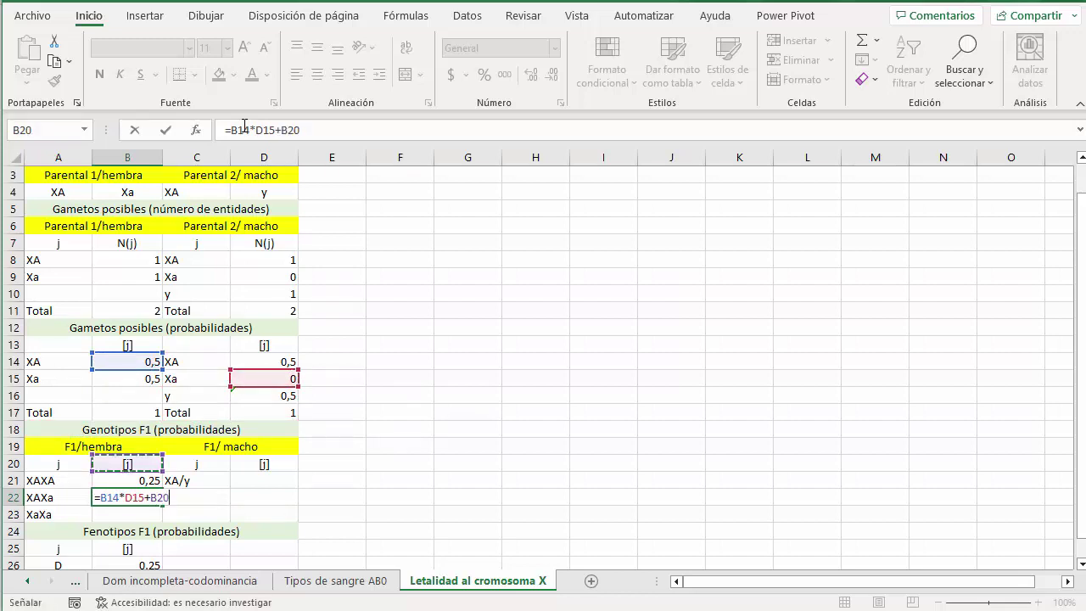
key("Right")
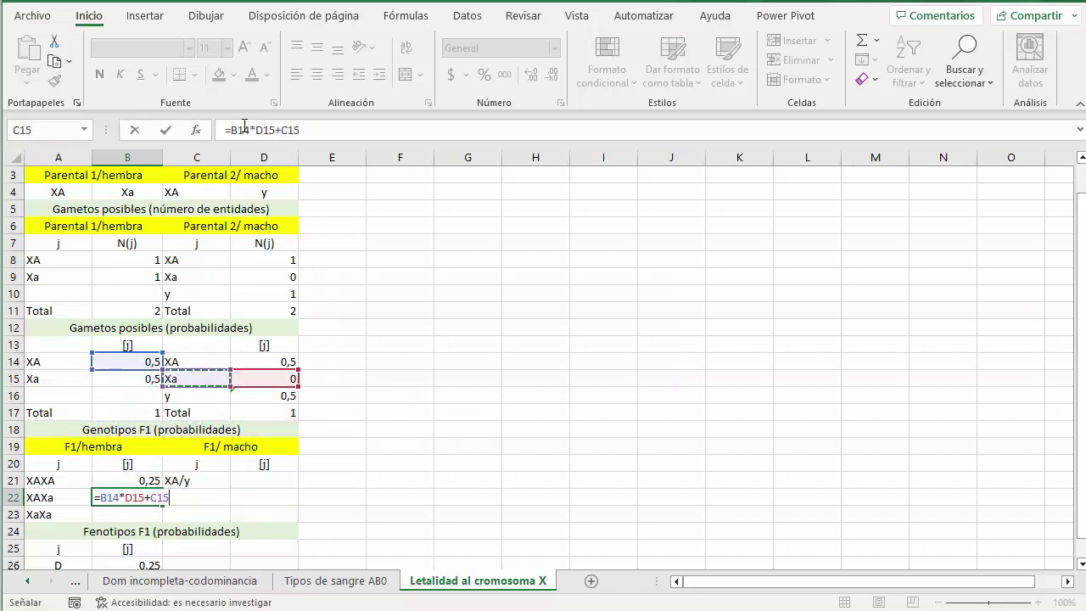
key("Right")
key("Left")
key("Left")
type("*")
key("Right")
key("Right")
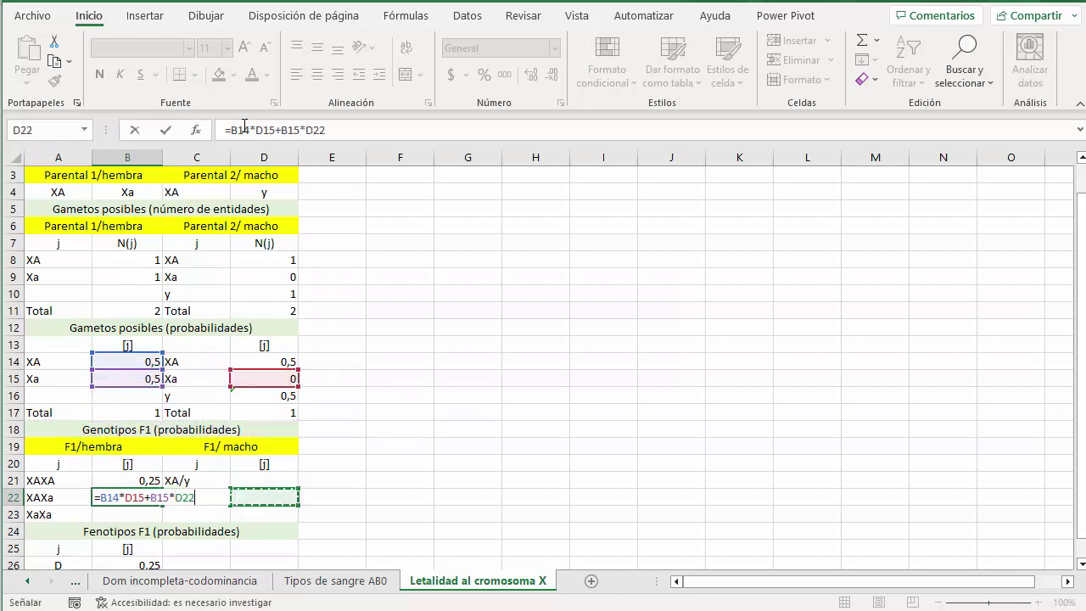
key("Up")
key("Up")
key("Up")
key("Up")
key("Up")
key("Up")
key("Return")
Step: Calculate the XaXa probability in B23 as the product of both parents' Xa probabilities, =B15*D15
type("=")
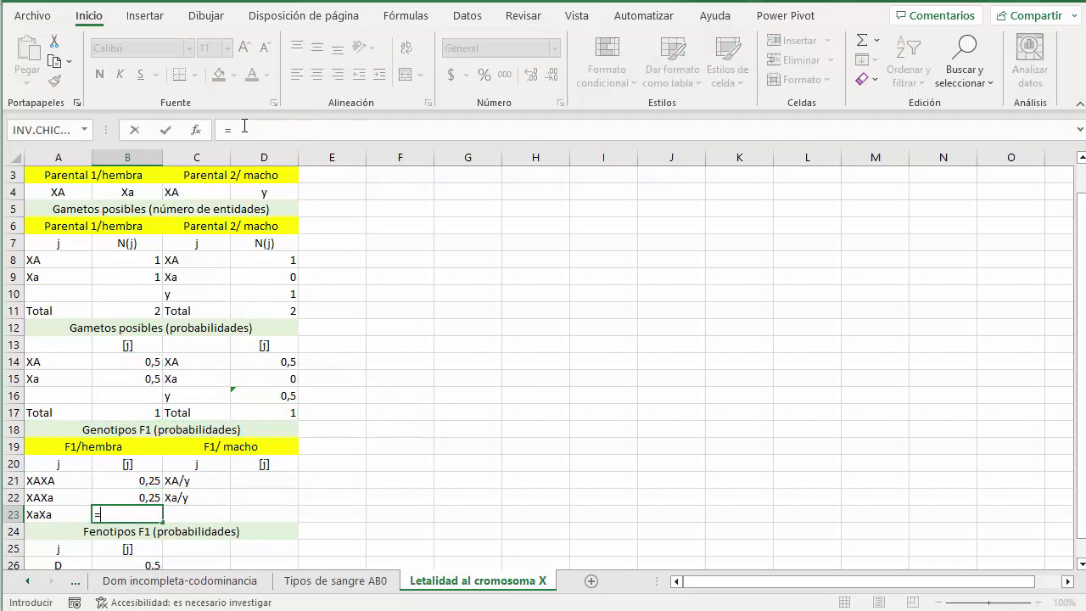
key("Up")
key("Up")
key("Up")
key("Up")
key("Up")
key("Up")
key("Up")
key("Up")
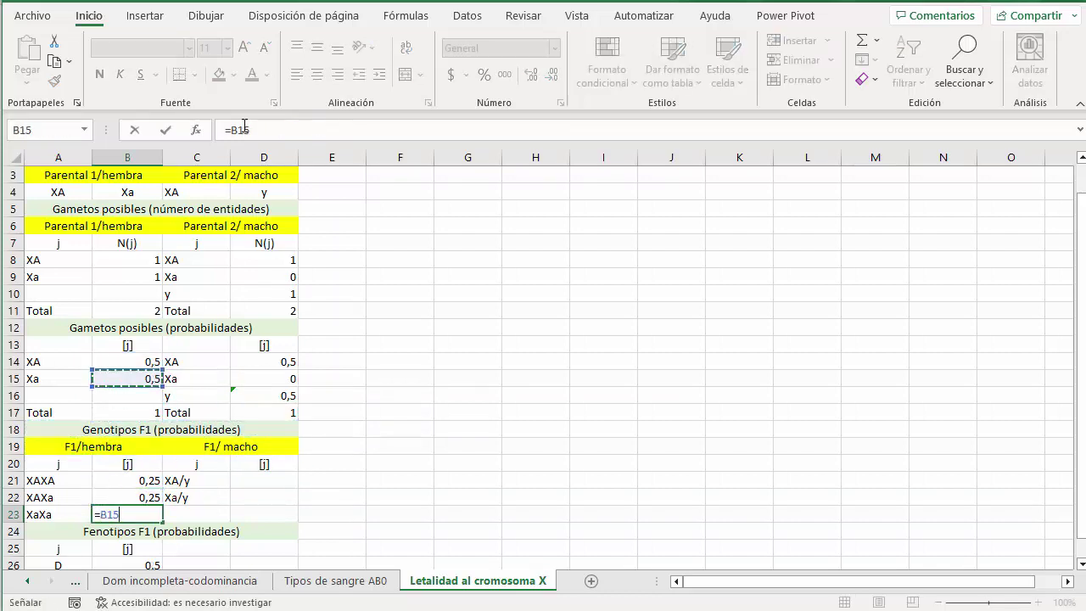
type("*")
key("Up")
key("Up")
key("Up")
key("Up")
key("Right")
key("Return")
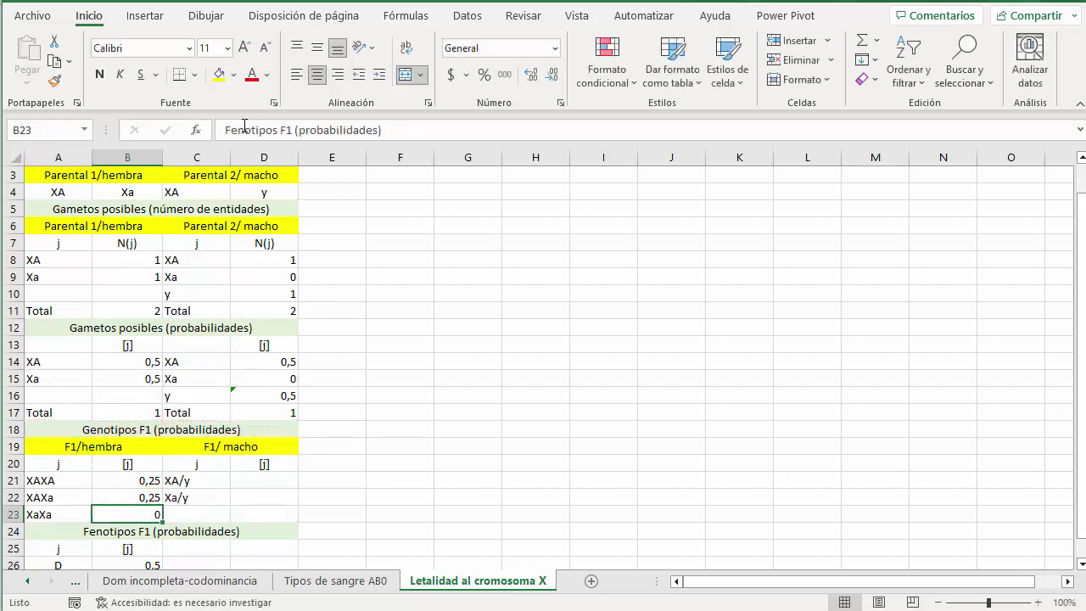
Step: Calculate the XA/y probability in D21 as the male y probability times the female XA probability, =D16*B14
key("Up")
key("Up")
key("Up")
key("Right")
key("Right")
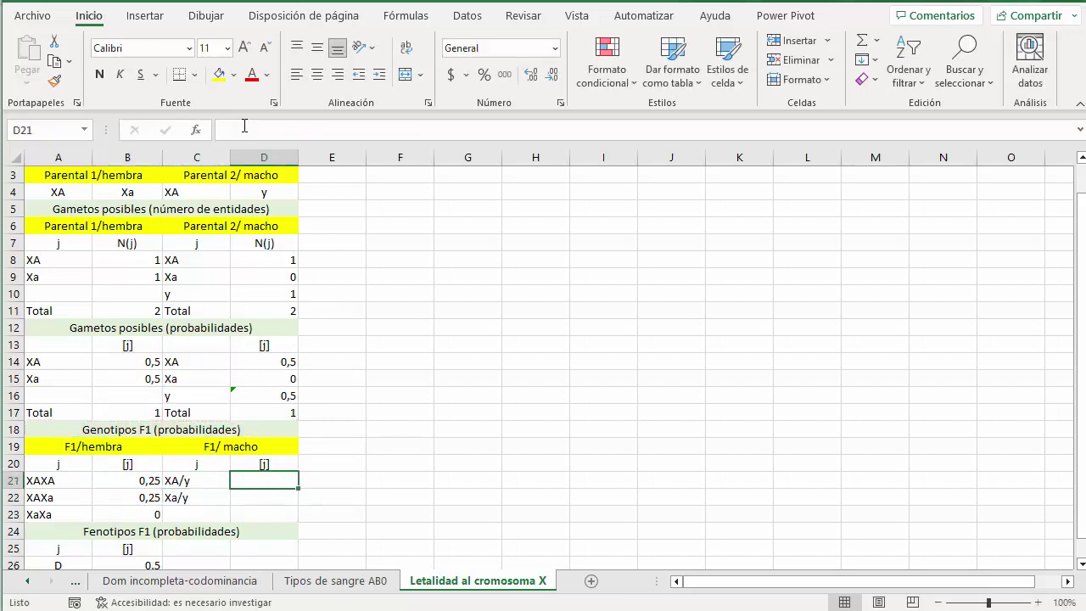
type("=")
key("Up")
key("Up")
key("Up")
key("Up")
key("Up")
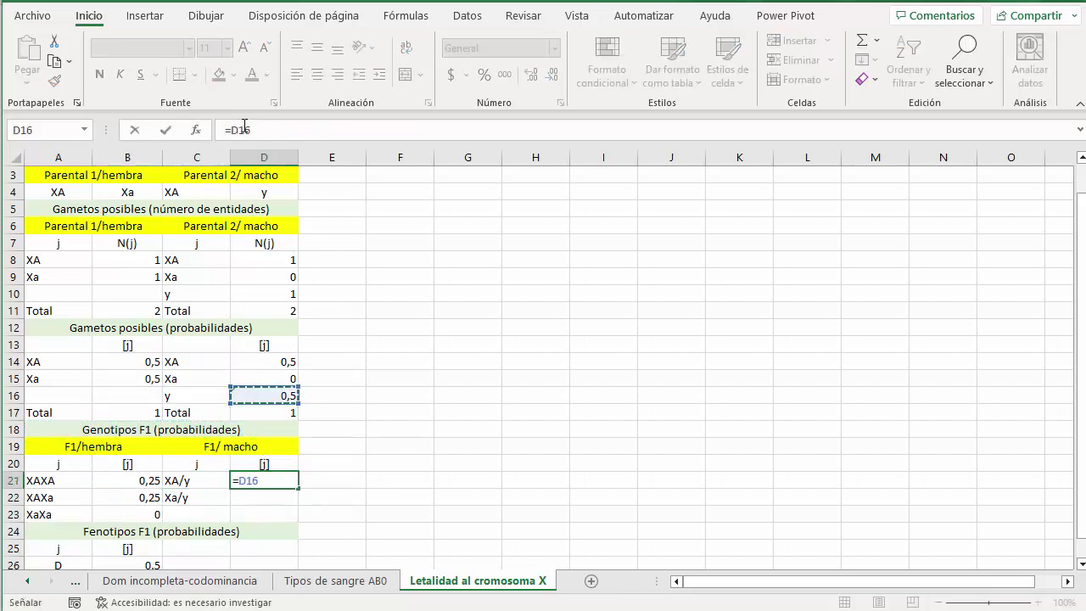
type("*")
key("Left")
key("Left")
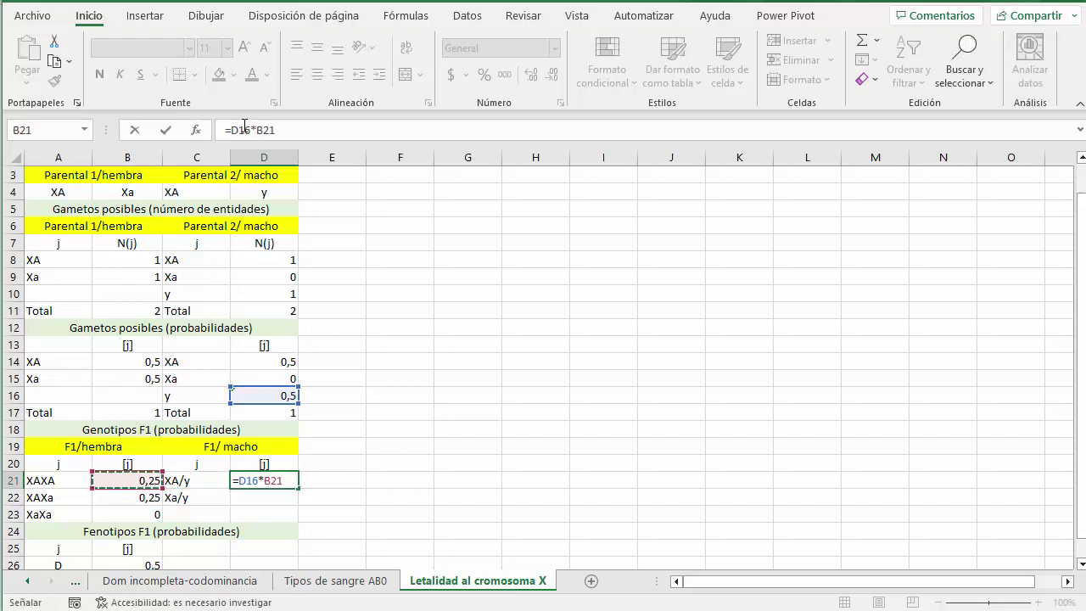
key("Up")
key("Up")
key("Up")
key("Up")
key("Up")
key("Up")
key("Up")
key("Return")
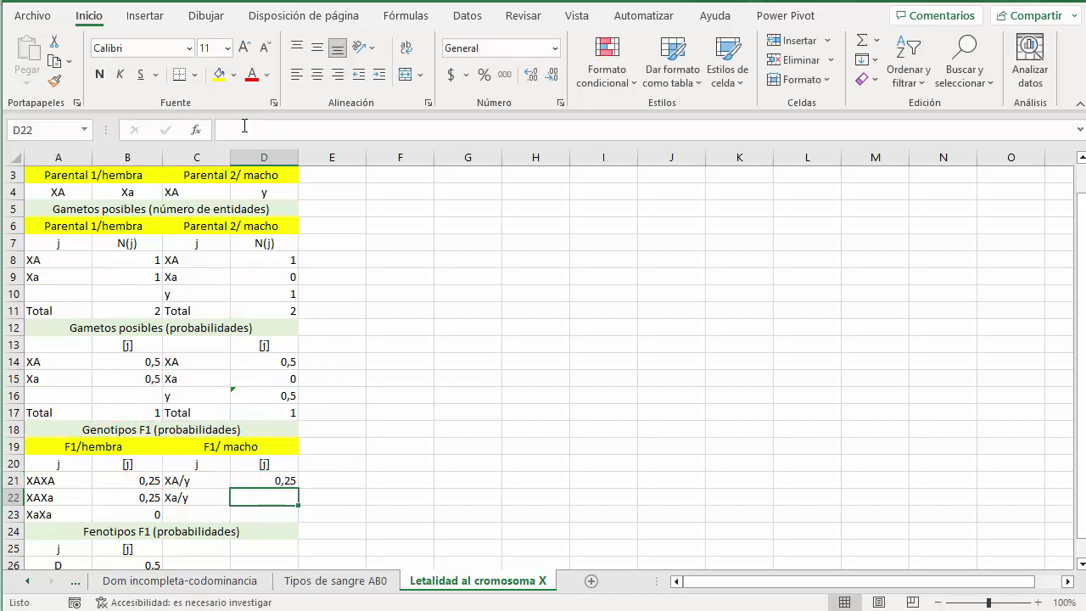
Step: Calculate the Xa/y probability in D22 as the male y probability times the female Xa probability, =D16*B15
type("=")
key("Up")
key("Up")
key("Up")
key("Up")
key("Up")
key("Up")
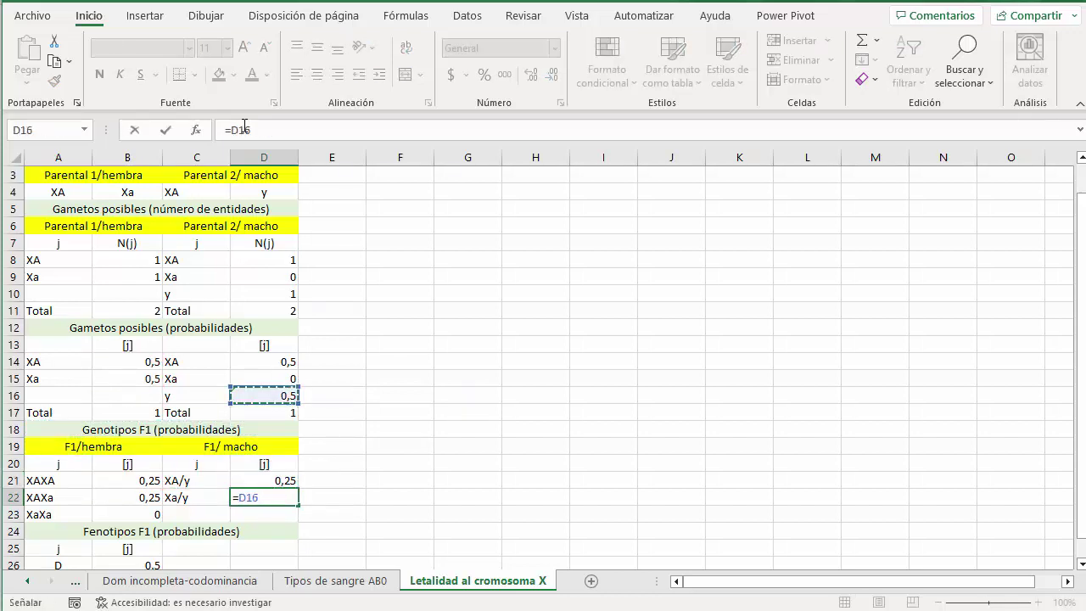
type("*")
key("Left")
key("Left")
key("Left")
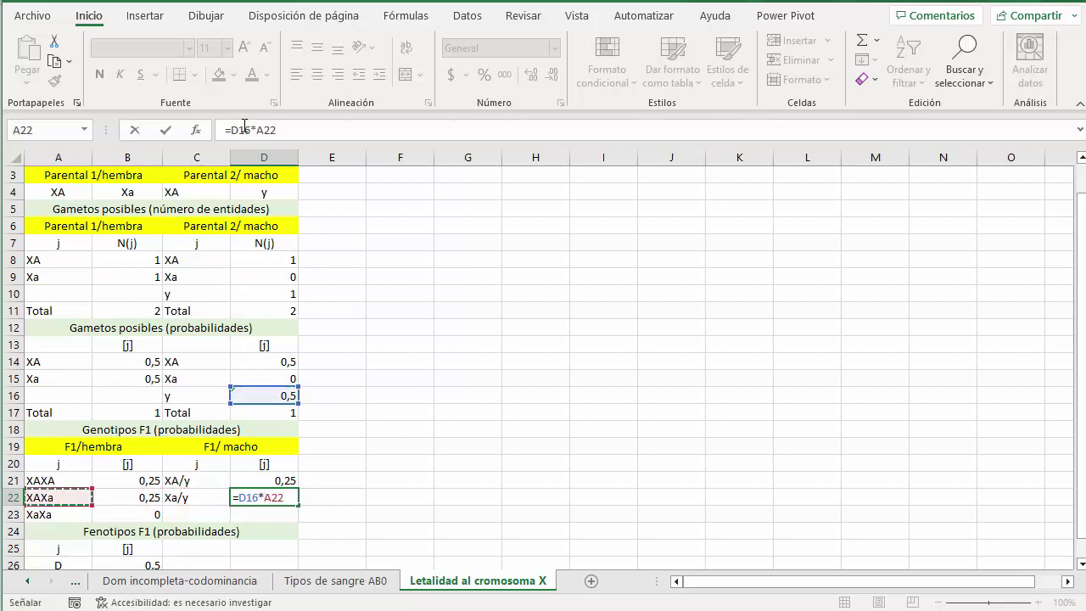
key("Up")
key("Up")
key("Up")
key("Return")
Step: Copy the F1/hembra and F1/ macho headings with their j and [j] row from A19:D20 to A25:D26 under Fenotipos F1
key("Down")
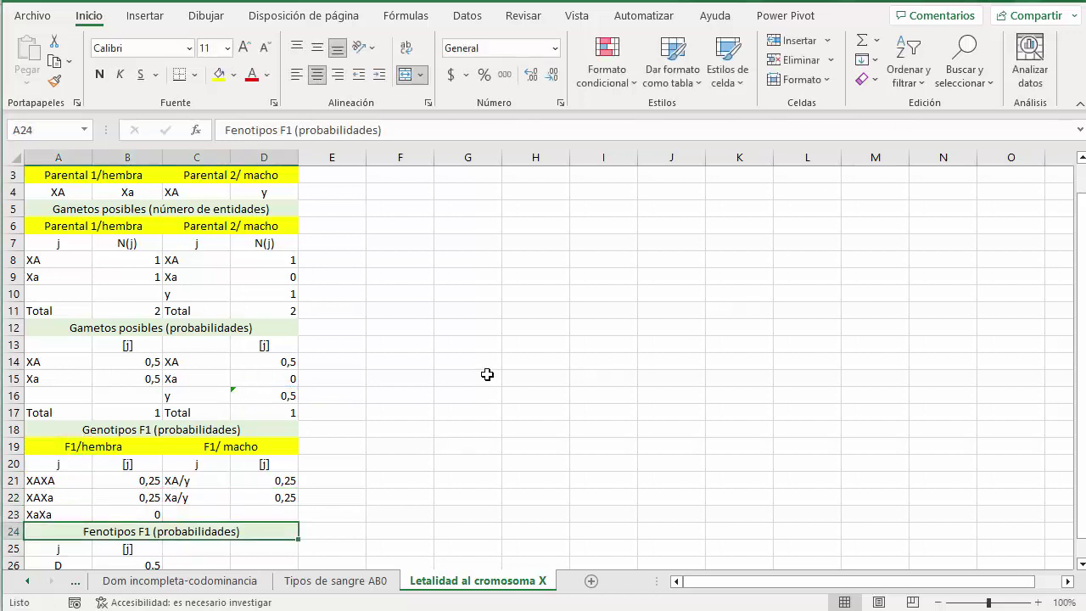
key("Down")
key("Down")
key("Down")
key("Down")
key("Down")
key("Down")
key("Up")
key("Up")
key("Down")
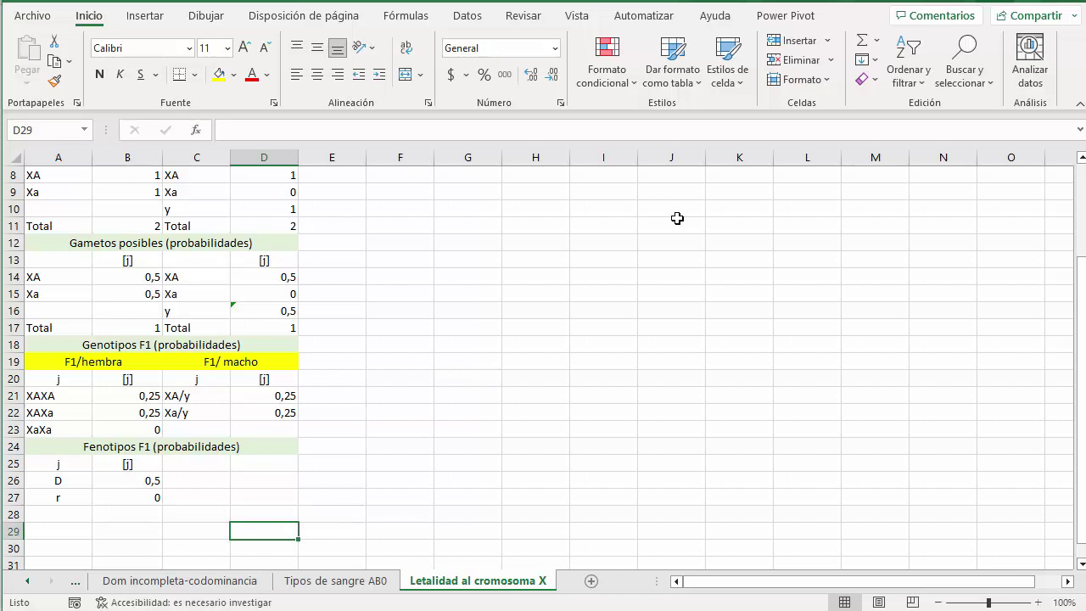
left_click(95, 361)
left_click(230, 362, "shift")
key("ctrl+c")
left_click_drag(76, 463, 163, 464)
left_click_drag(79, 362, 225, 383)
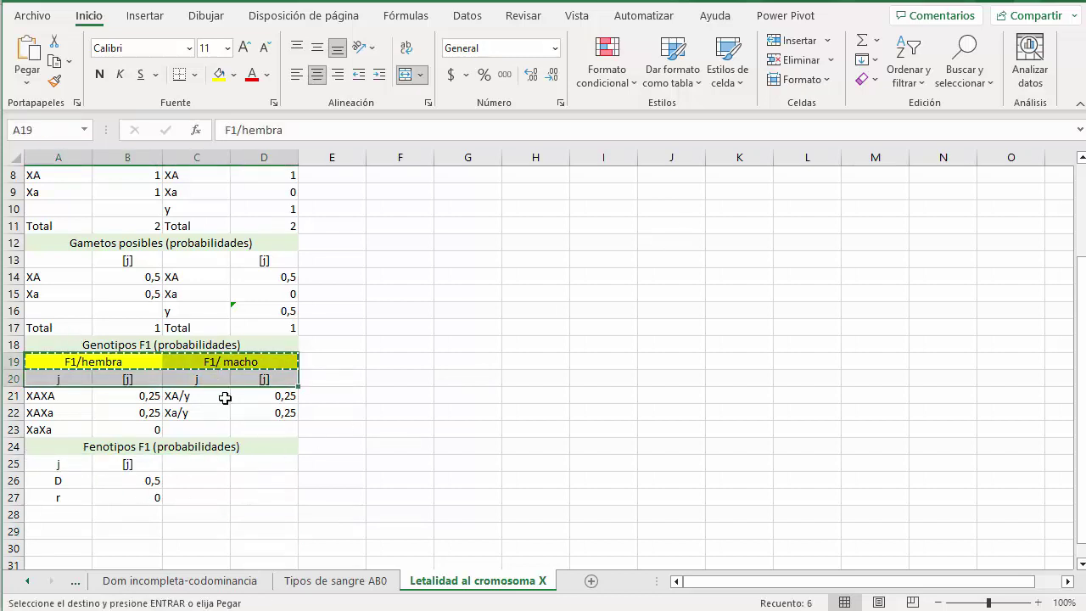
key("ctrl+c")
left_click(77, 458)
key("ctrl+v")
Step: Create a yellow Total heading merged across A28:D28, reusing the F1/hembra heading format
left_click(123, 463)
key("ctrl+c")
left_click_drag(59, 514, 269, 516)
key("ctrl+v")
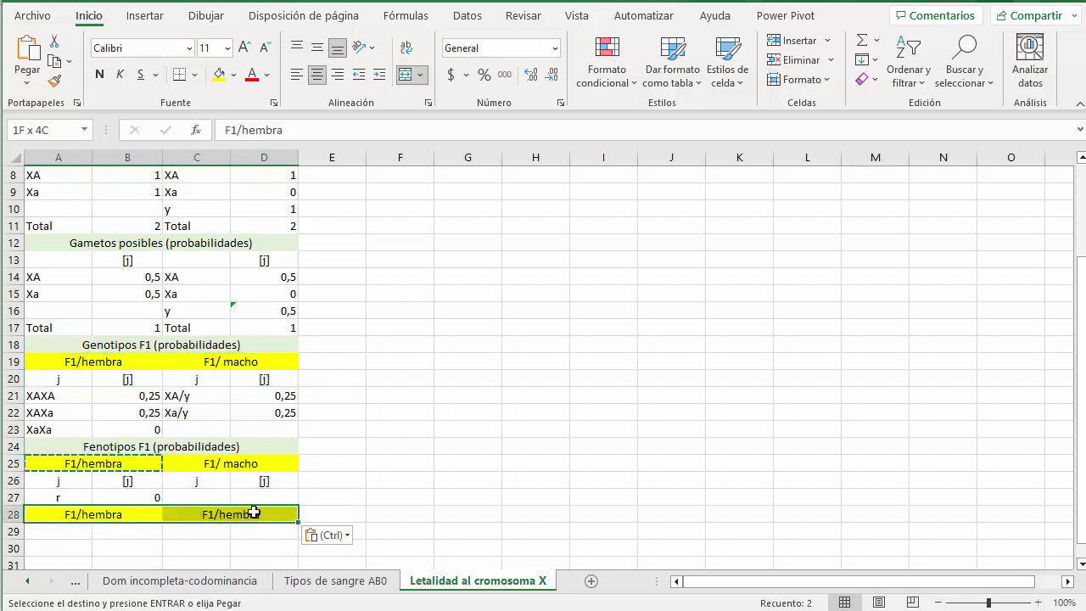
left_click(407, 75)
type("Total")
key("Return")
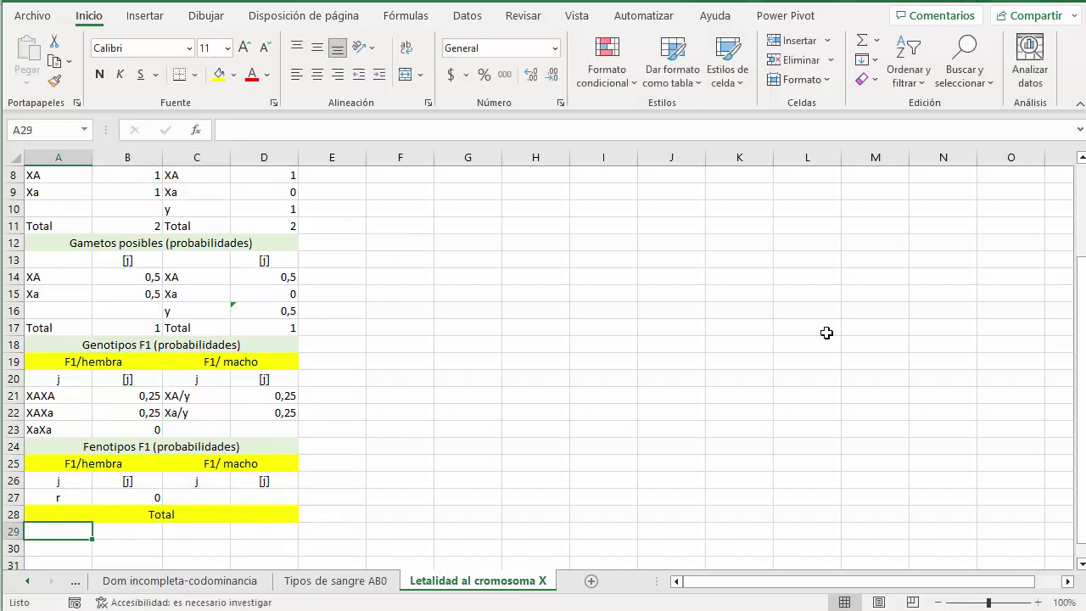
Step: Insert empty rows above the Total heading and enter phenotypes h,s and h,a in A27:A28 and m,s and m,a in C27:C28
key("Up")
key("ctrl+plus")
key("Up")
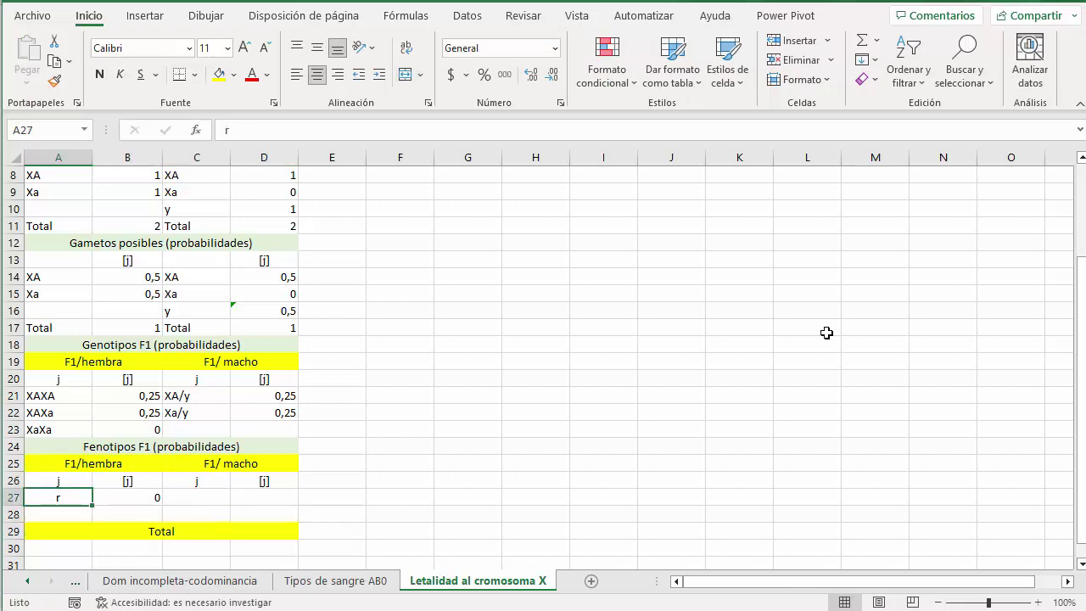
key("shift+Right")
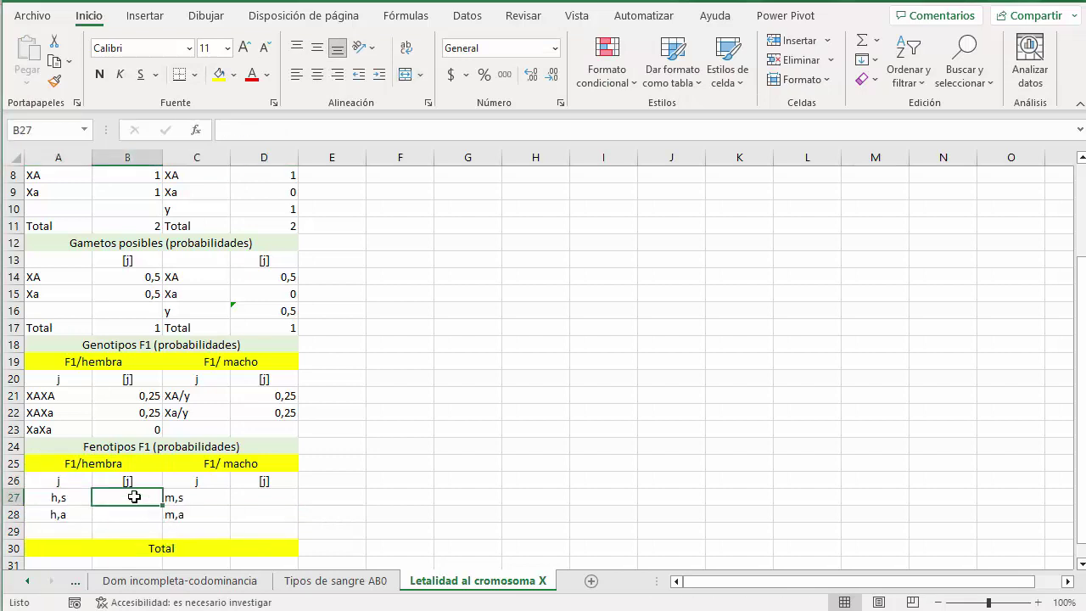
left_click(101, 487)
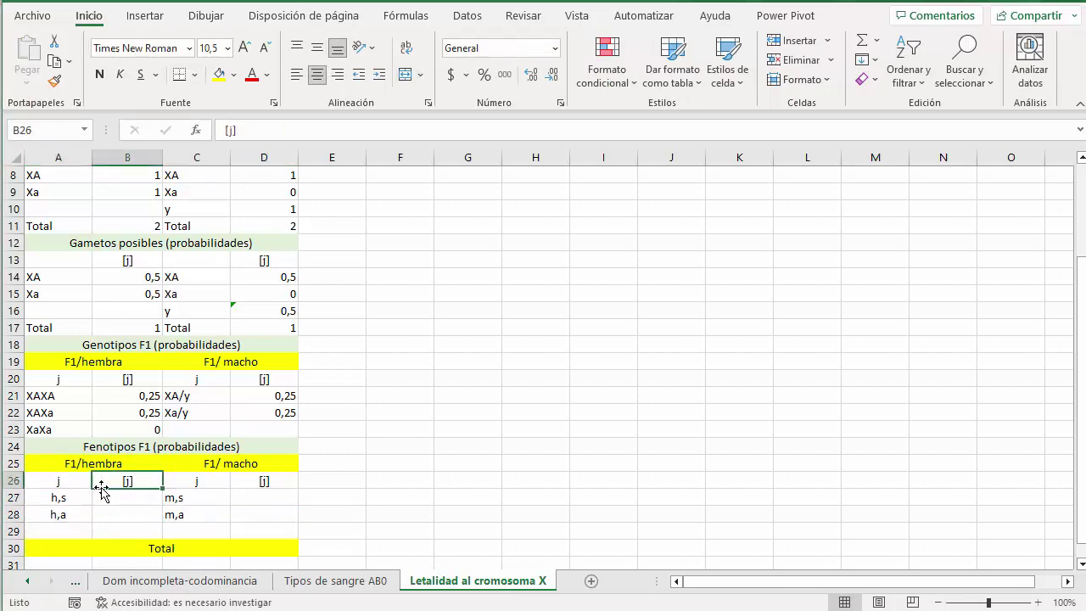
left_click(74, 498)
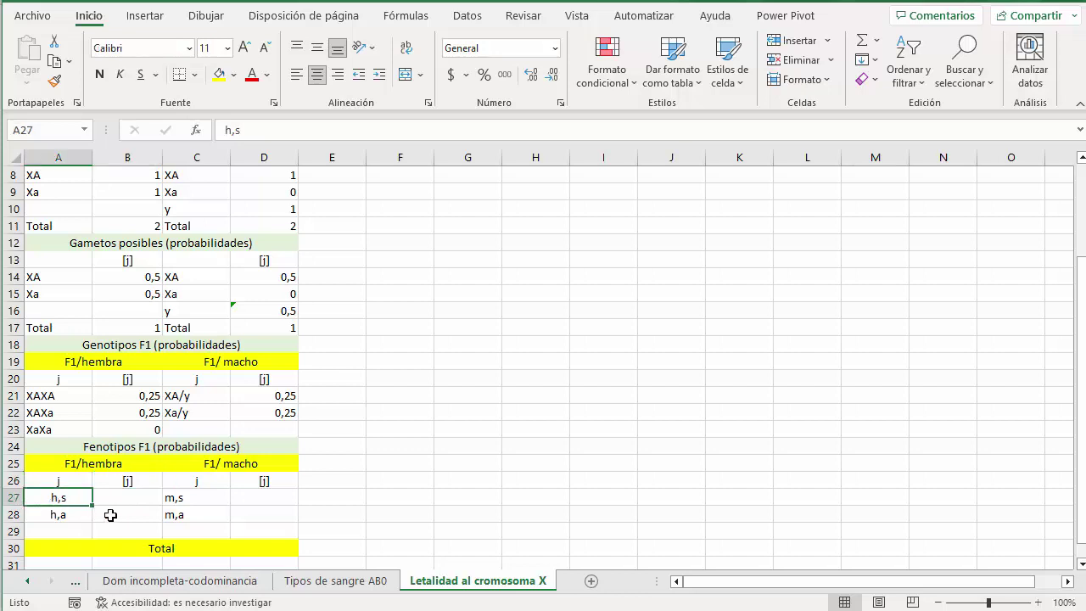
left_click(90, 515)
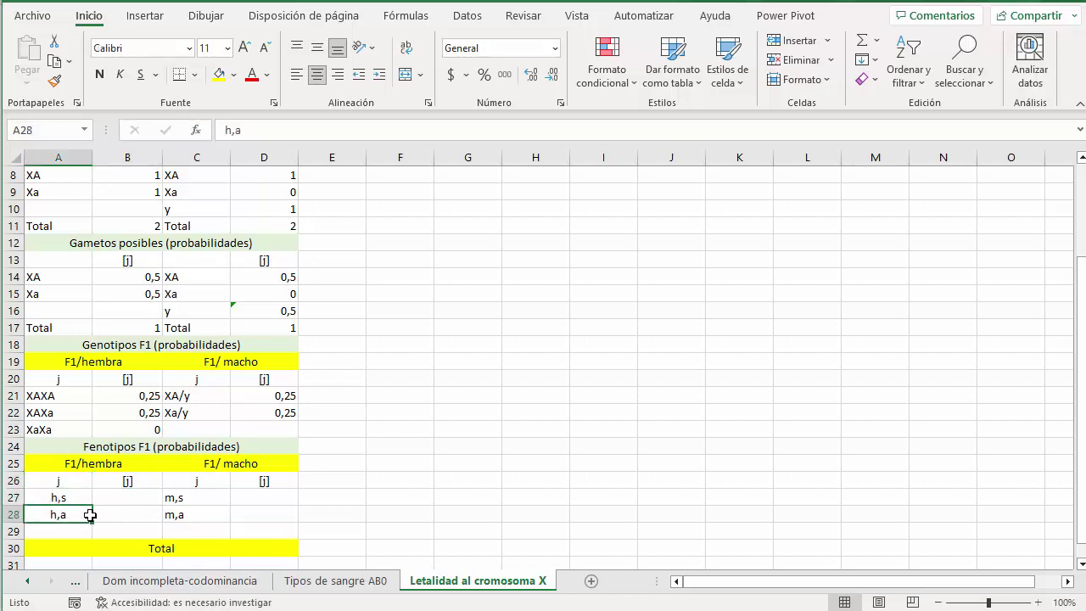
left_click(182, 495)
left_click(184, 517)
left_click(140, 495)
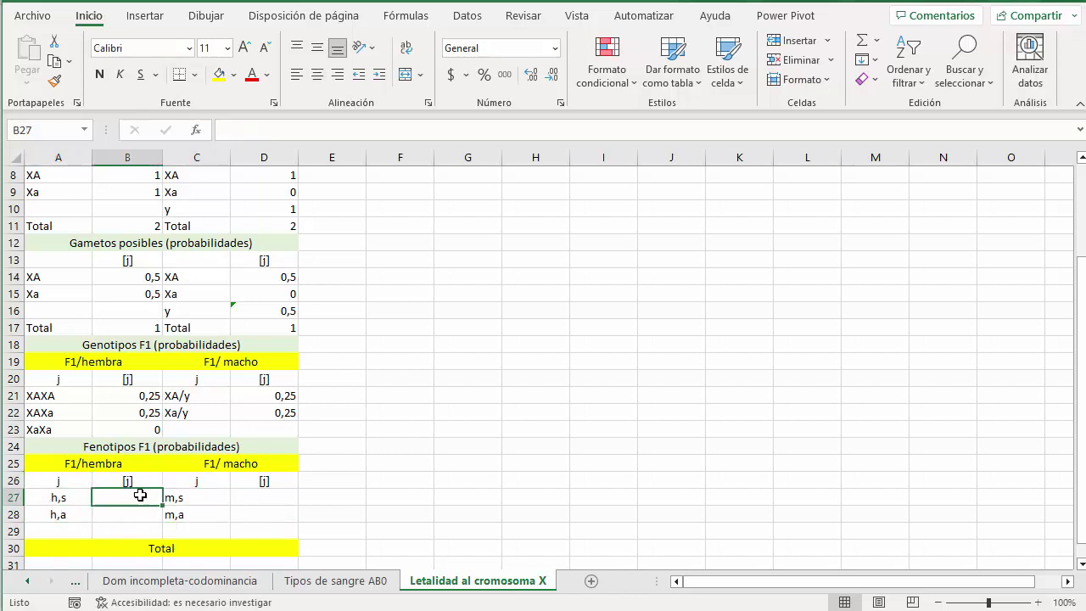
Step: Calculate the h,s phenotype probability in B27 as the sum of the XAXA and XAXa probabilities, =B21+B22
type("=")
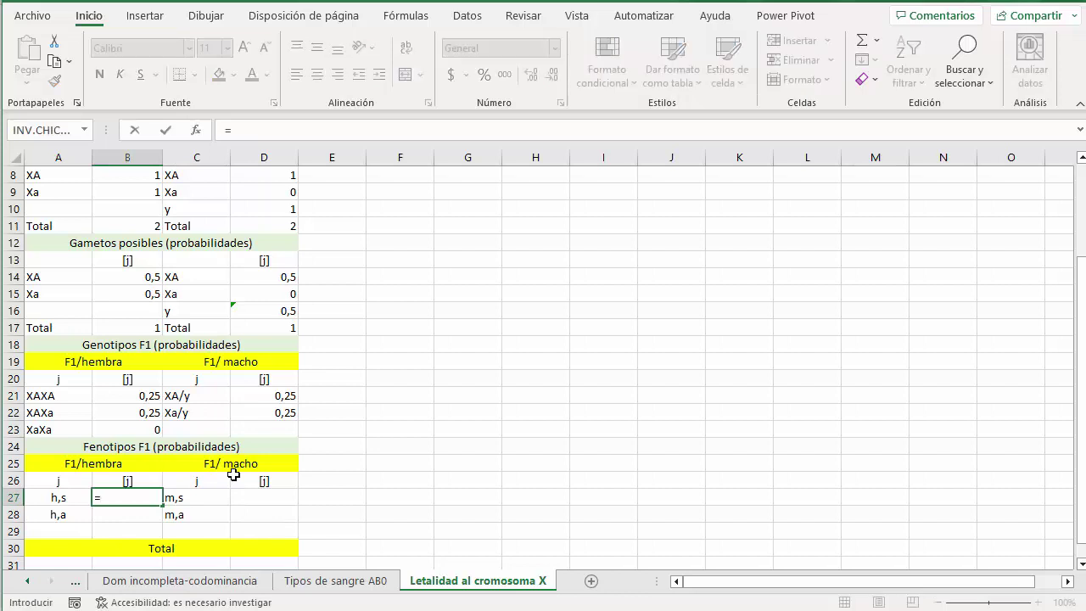
key("Up")
key("Up")
key("Up")
key("Up")
key("Up")
key("Up")
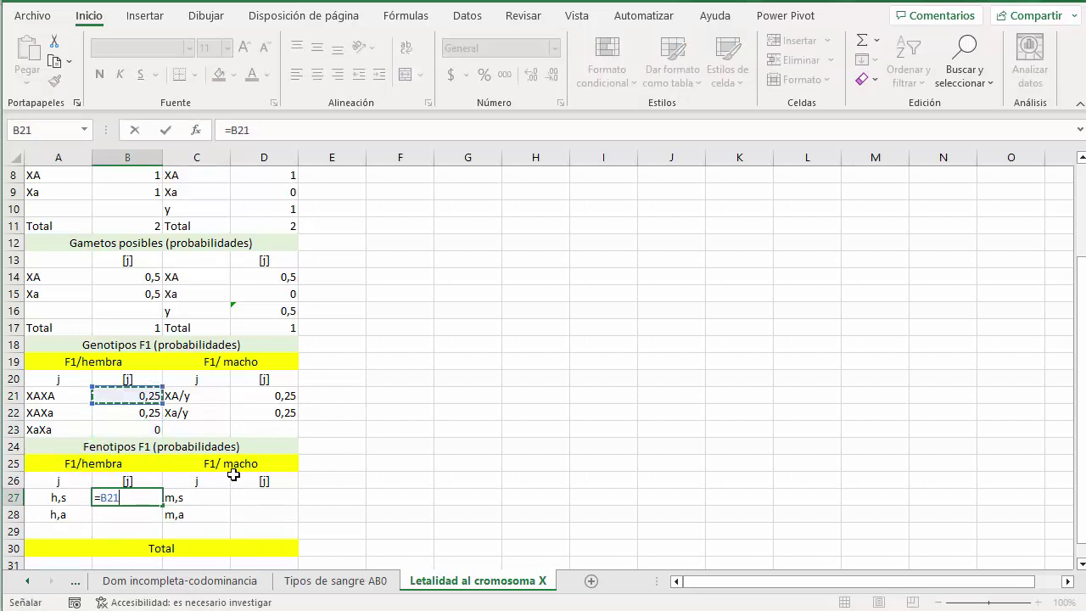
type("+")
key("Up")
key("Up")
key("Up")
key("Up")
key("Up")
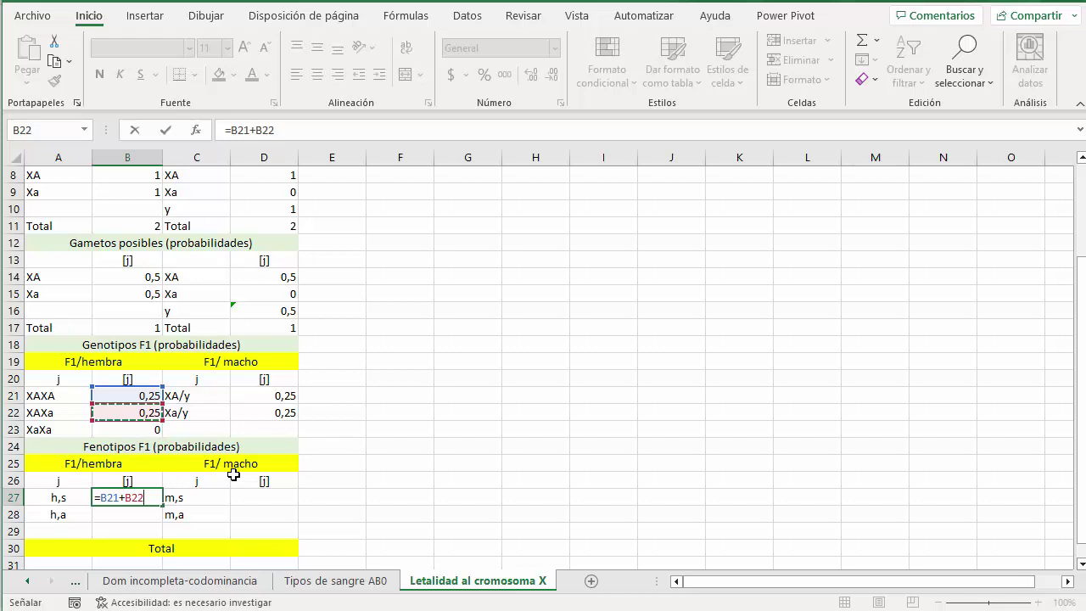
key("Return")
Step: Calculate the h,a phenotype probability in B28 by referencing the XaXa probability, =B23
type("=")
key("Up")
key("Up")
key("Up")
key("Up")
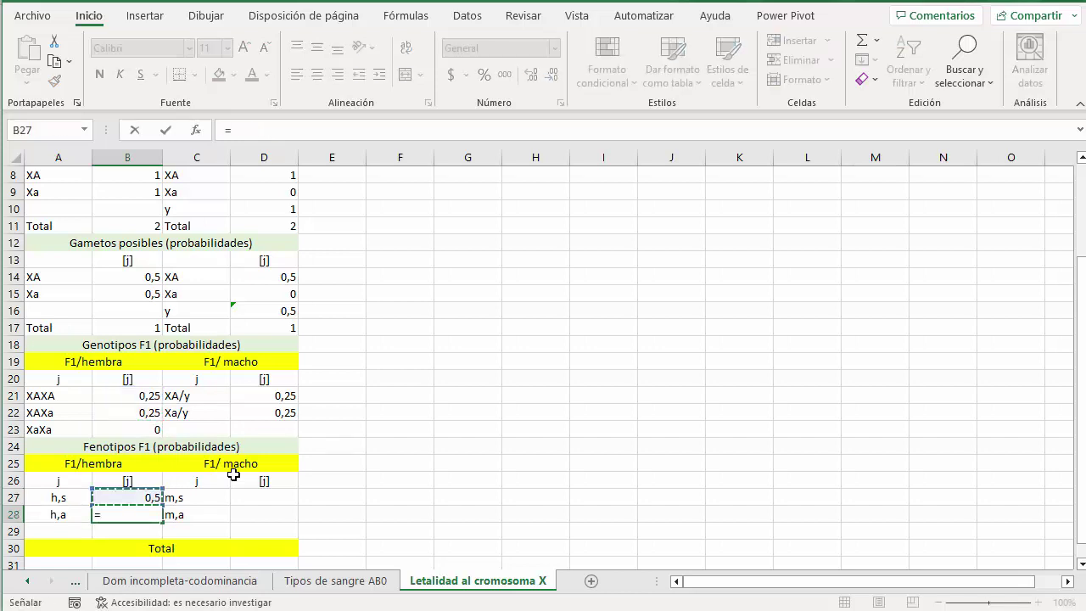
key("Up")
key("Tab")
key("Up")
key("Right")
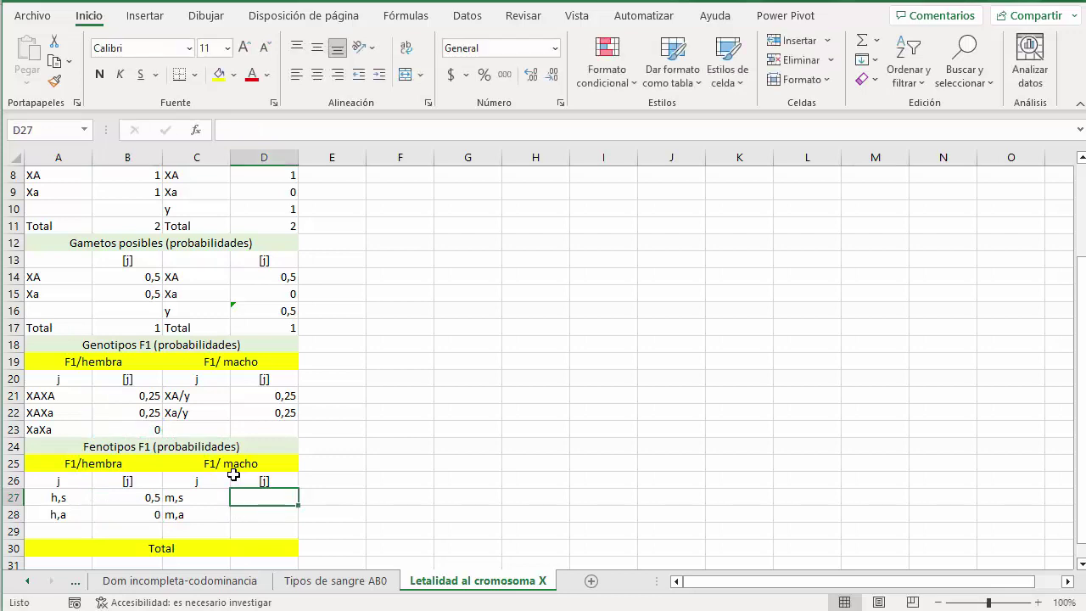
Step: Calculate the m,s phenotype probability in D27 by referencing the XA/y probability in D21
type("=")
key("Up")
key("Up")
key("Up")
key("Up")
key("Up")
key("Up")
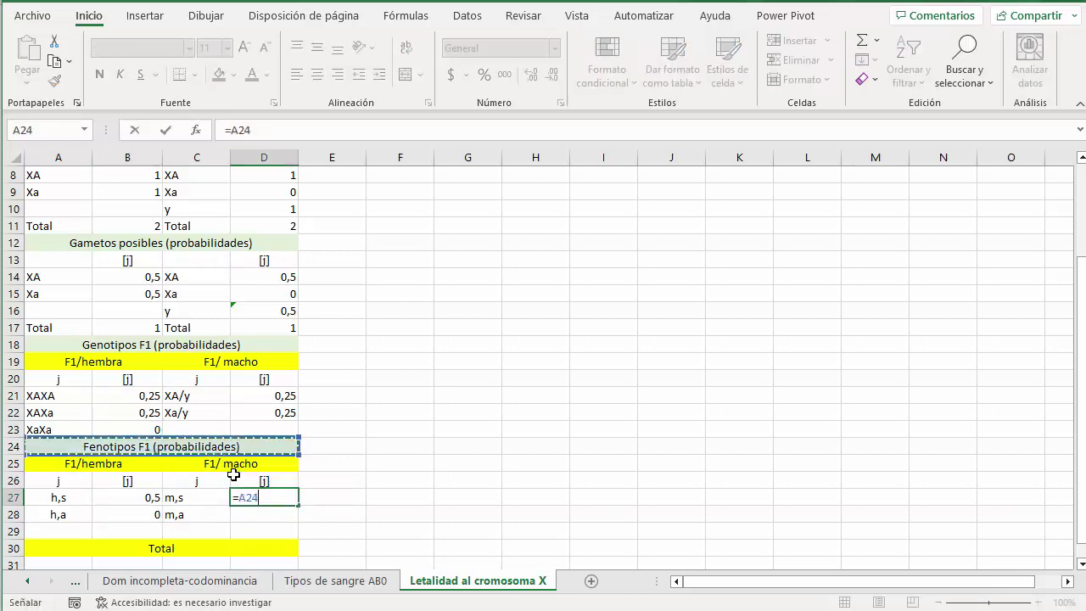
key("Return")
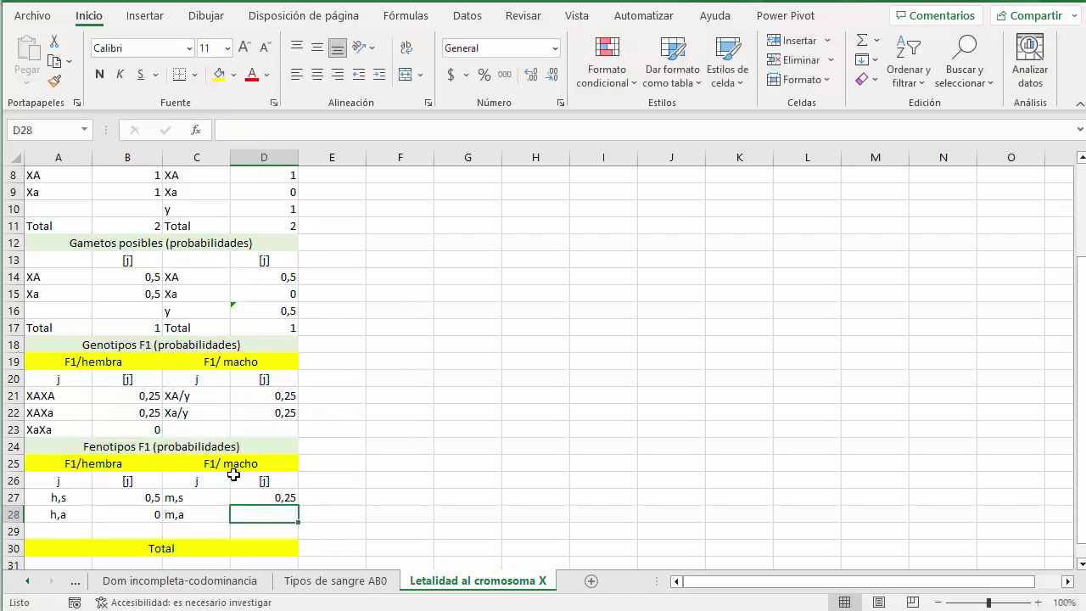
Step: Calculate the m,a phenotype probability in D28 by referencing the Xa/y probability, =D22
type("=")
key("Up")
key("Up")
key("Up")
key("Up")
key("Up")
key("Up")
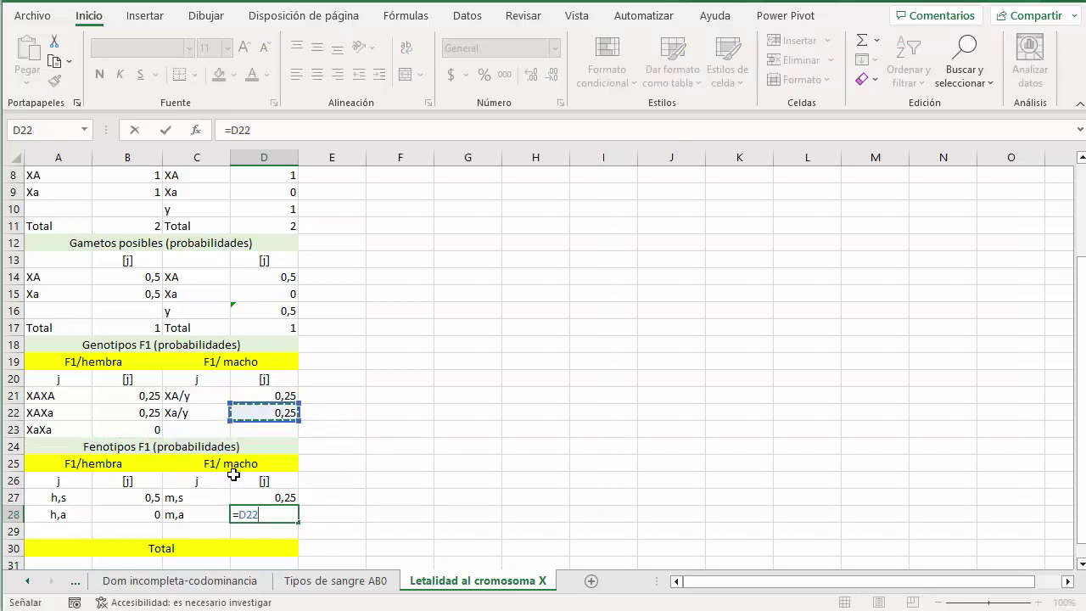
key("Return")
Step: Enter the phenotype h,p in A29, just above the Total heading
key("Return")
key("Return")
key("Up")
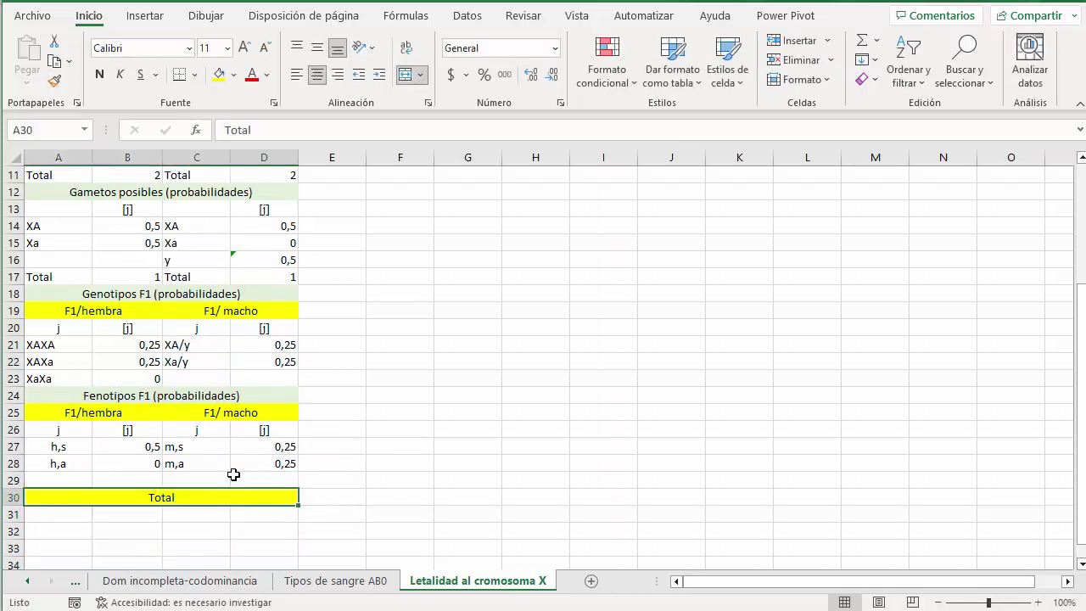
key("ctrl+c")
key("Down")
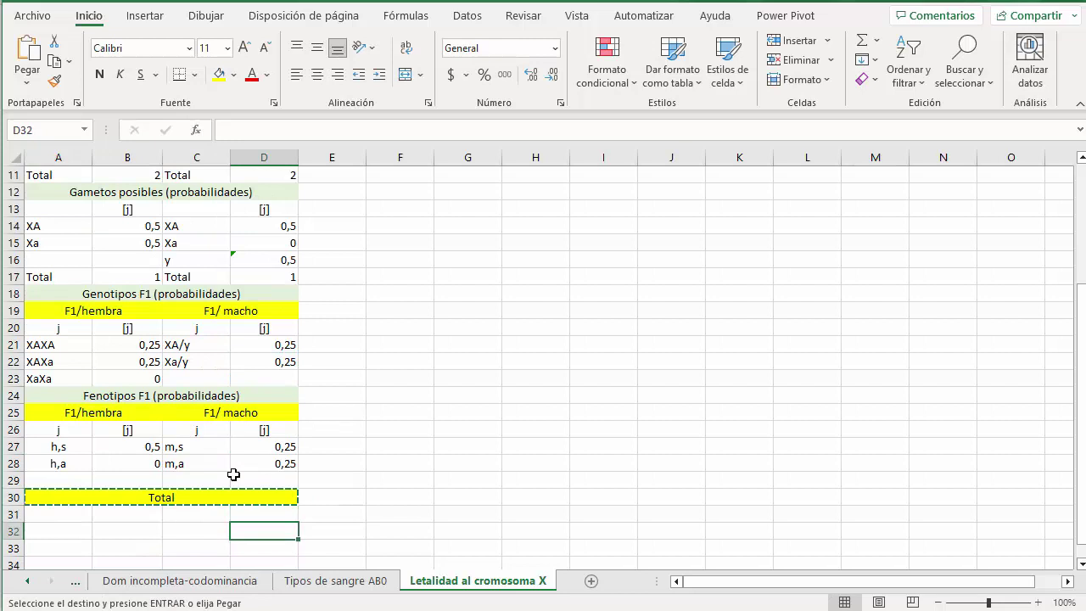
key("Up")
key("Up")
key("Left")
key("Left")
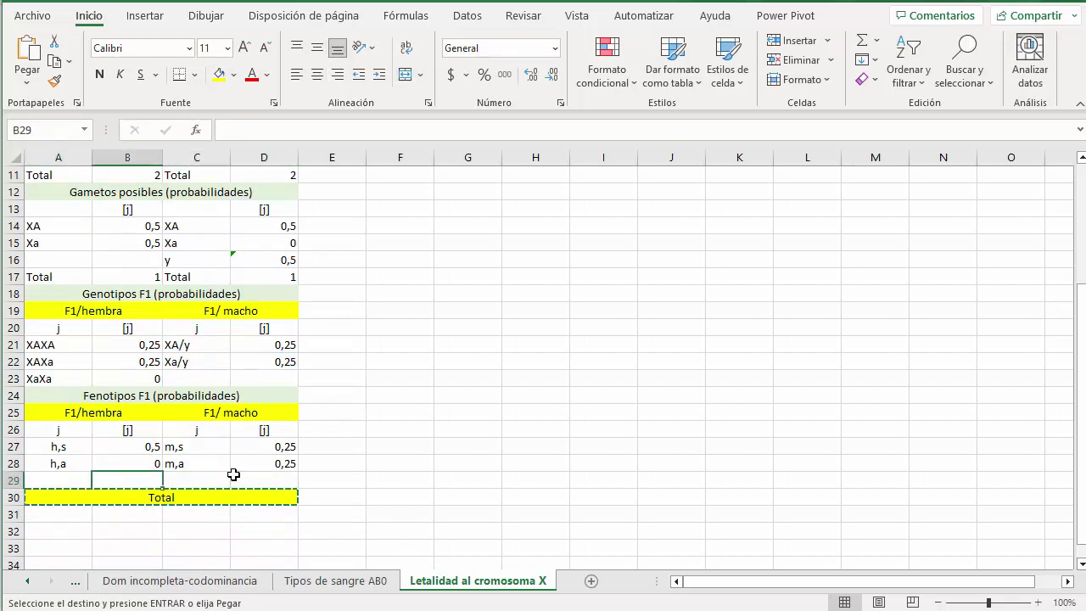
key("Left")
type("h,p")
key("Tab")
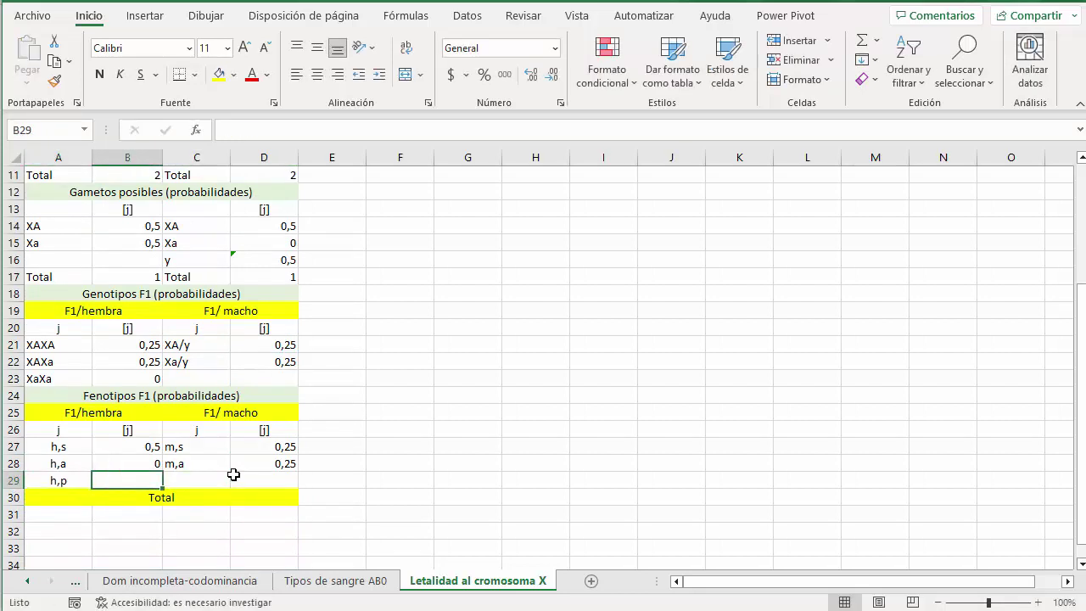
Step: Calculate the h,p probability in B29 as =B22, and add a j and [j] row in A31:B31 under Total
type("=")
key("Up")
key("Up")
key("Up")
key("Up")
key("Up")
key("Up")
key("Up")
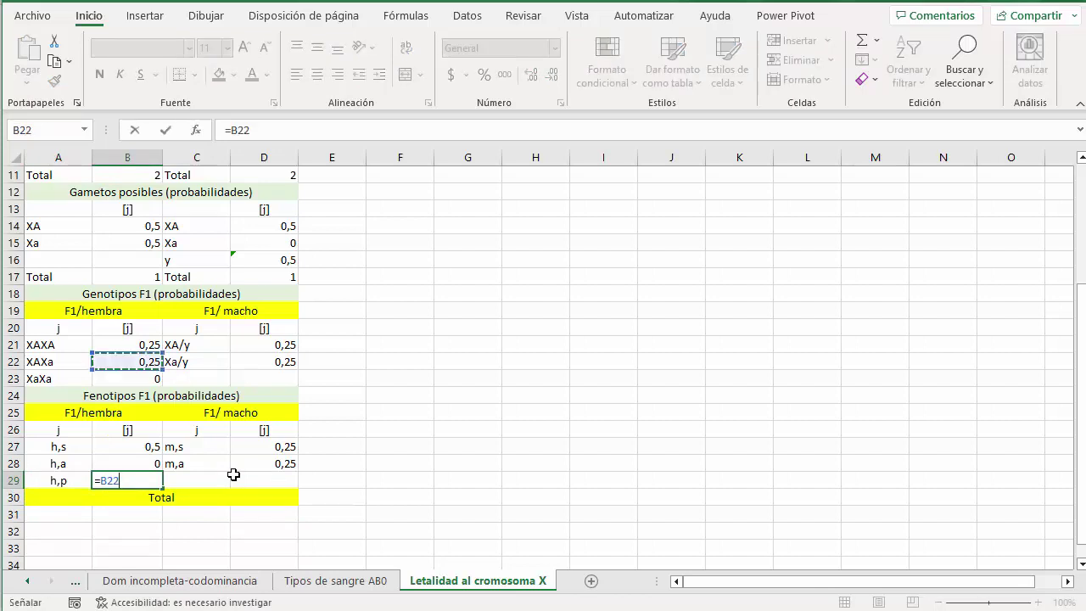
key("ctrl+Return")
scroll(233, 474, "up", 1)
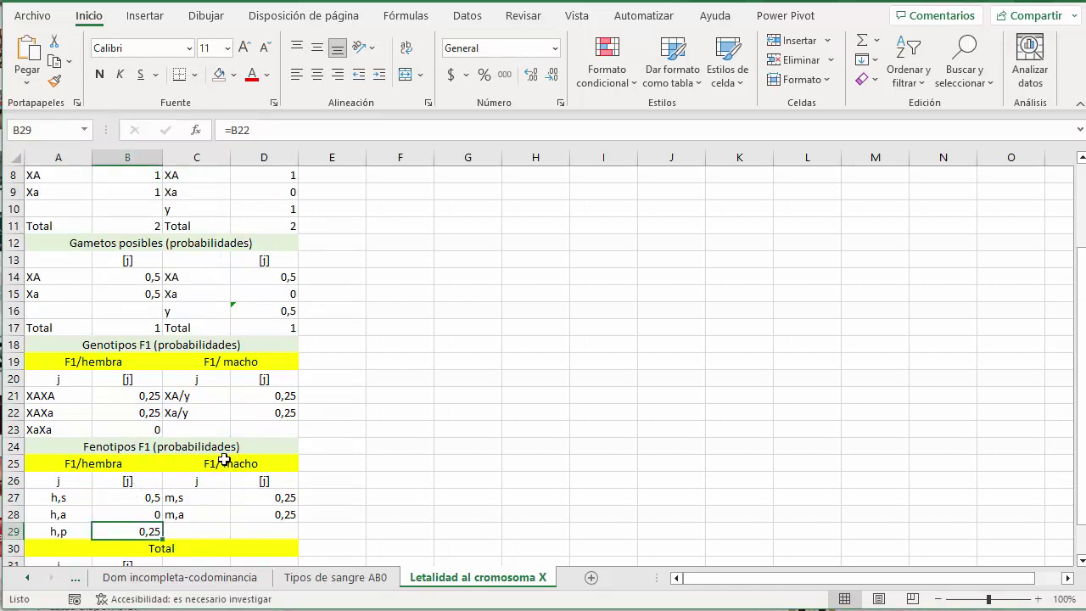
Step: Examine the female and male phenotype probabilities in A25:D29 under Fenotipos F1
left_click_drag(72, 461, 229, 538)
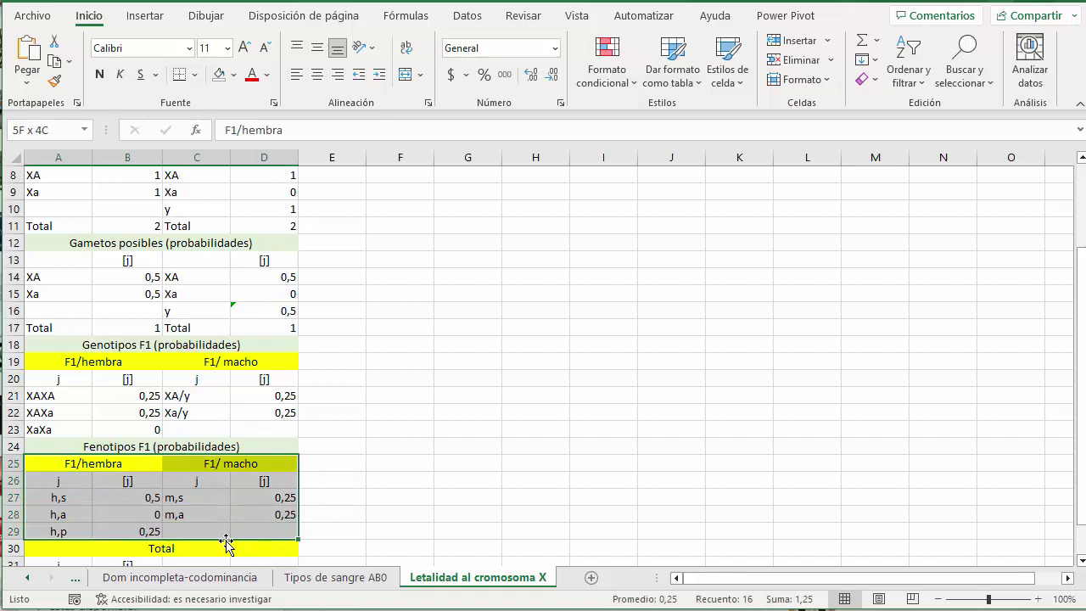
left_click(384, 449)
left_click_drag(61, 483, 136, 534)
left_click_drag(212, 487, 248, 532)
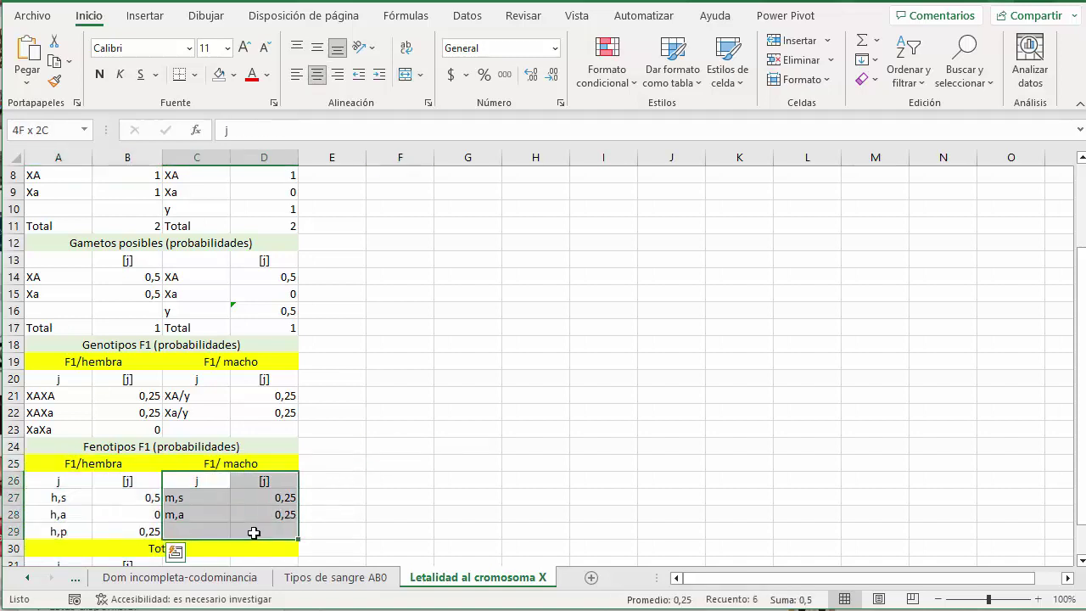
left_click_drag(114, 500, 280, 532)
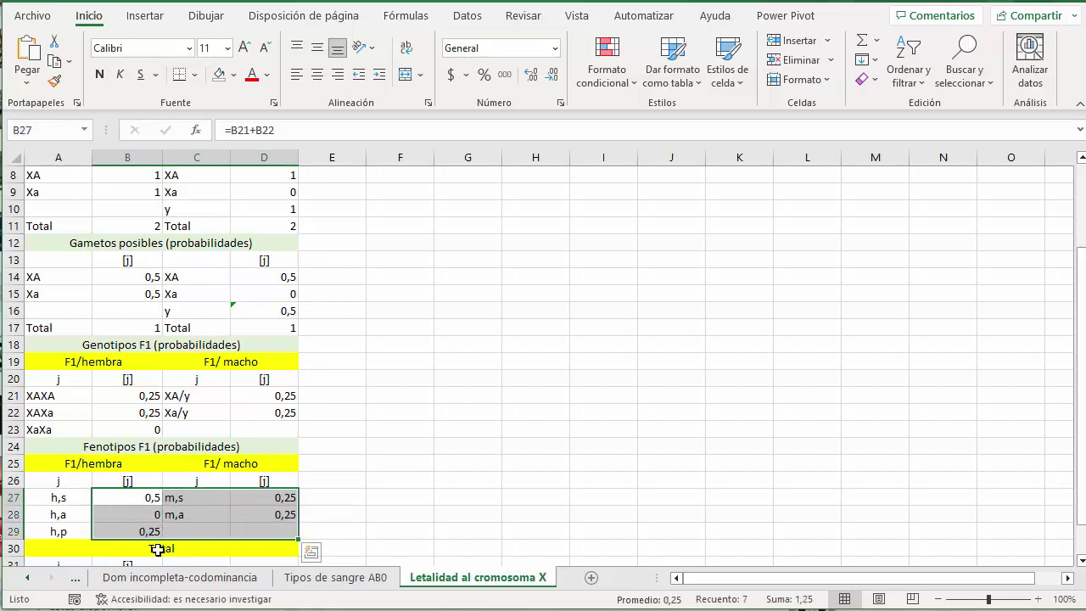
left_click(155, 515)
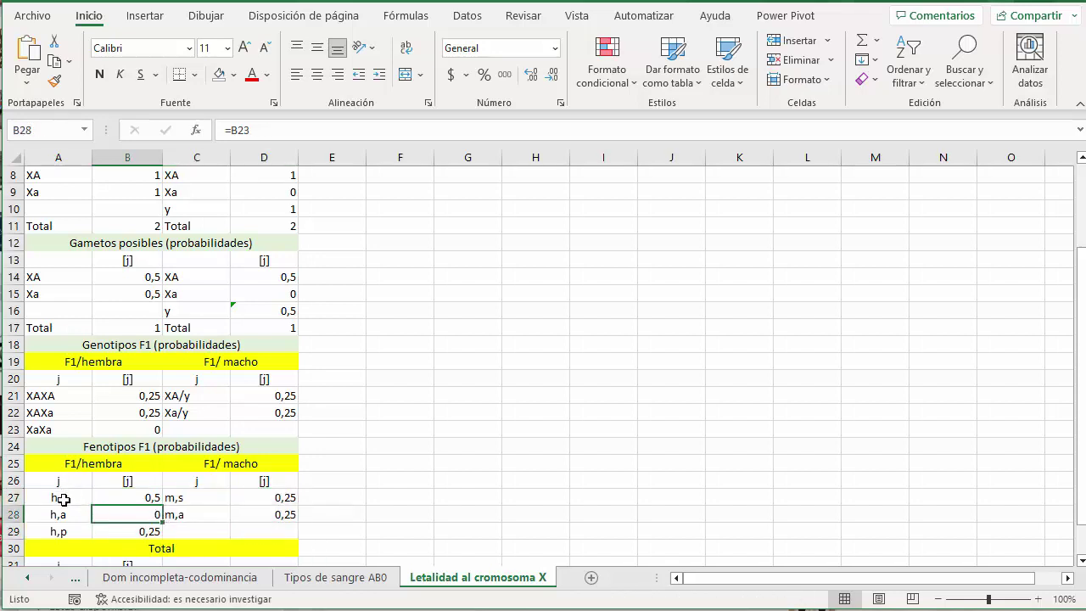
left_click_drag(226, 498, 293, 499)
left_click(476, 481)
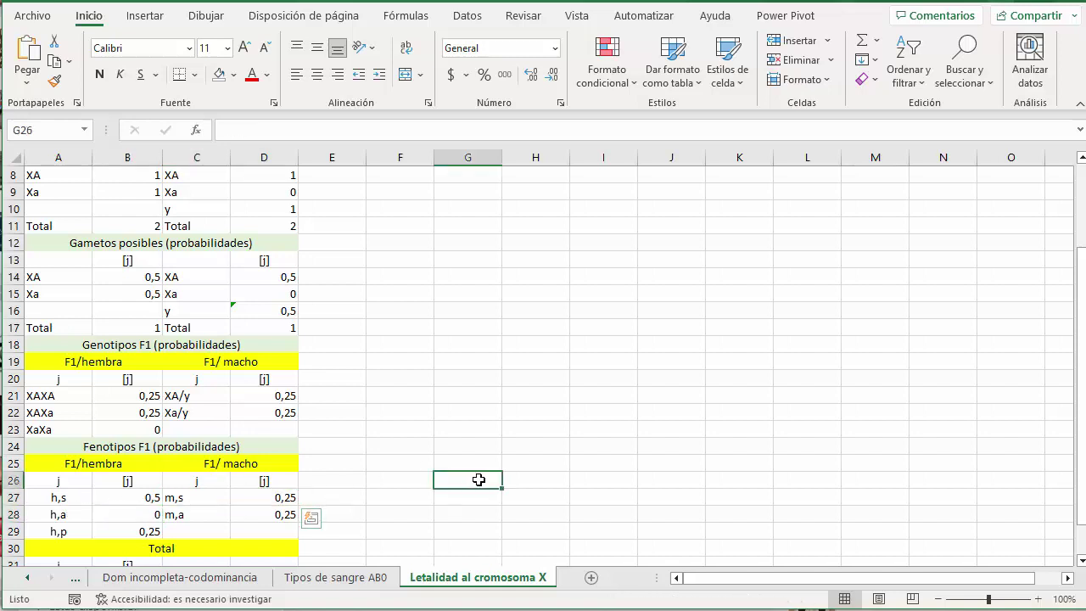
Step: Double the phenotype probabilities in B27:B29 and D27:D28 so they apply within each sex
left_click(150, 498)
left_click(313, 133)
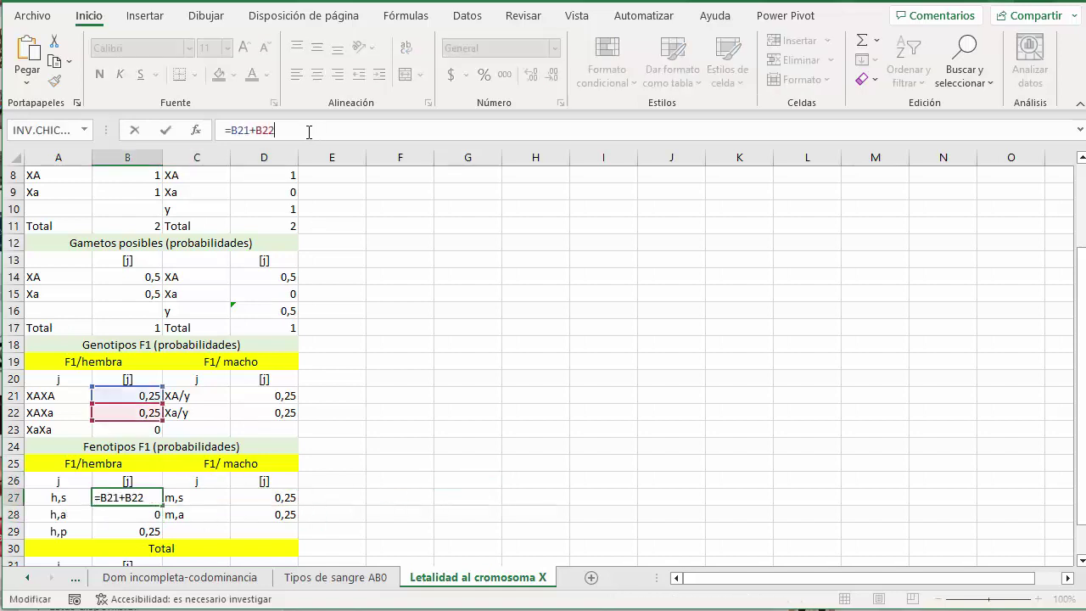
left_click(269, 531)
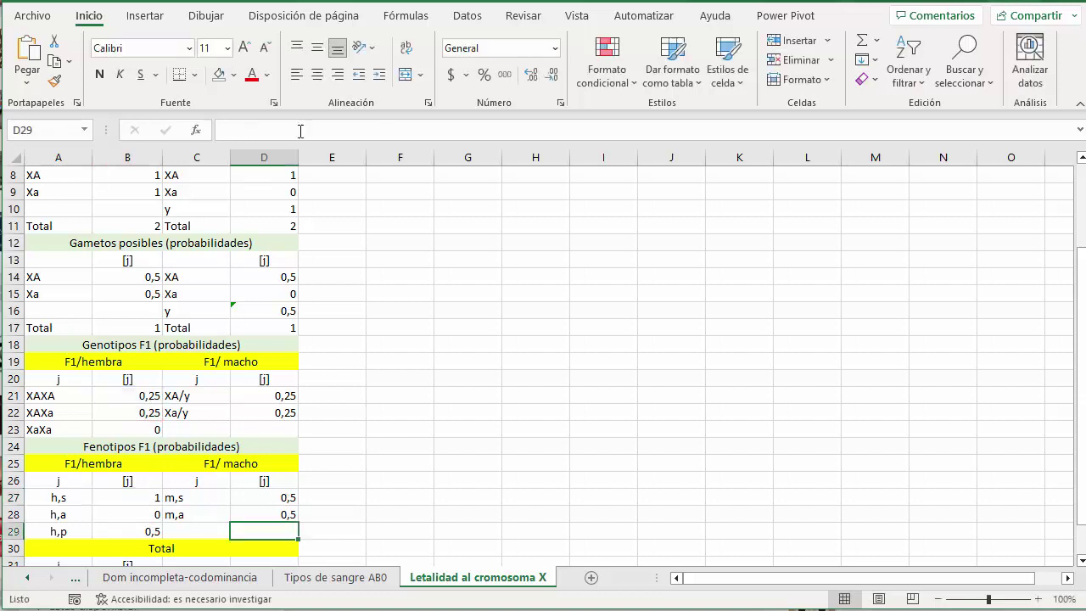
Step: Review the rescaled probabilities of m,s and m,a for males and of h,s and h,p for females
left_click(186, 496)
left_click_drag(186, 496, 336, 496)
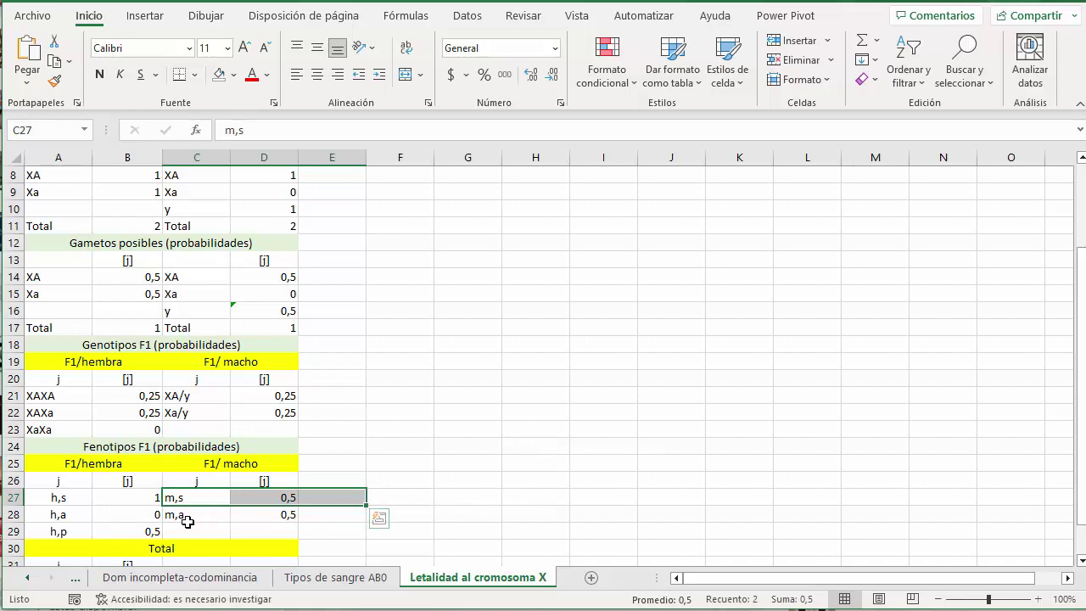
left_click_drag(178, 514, 293, 515)
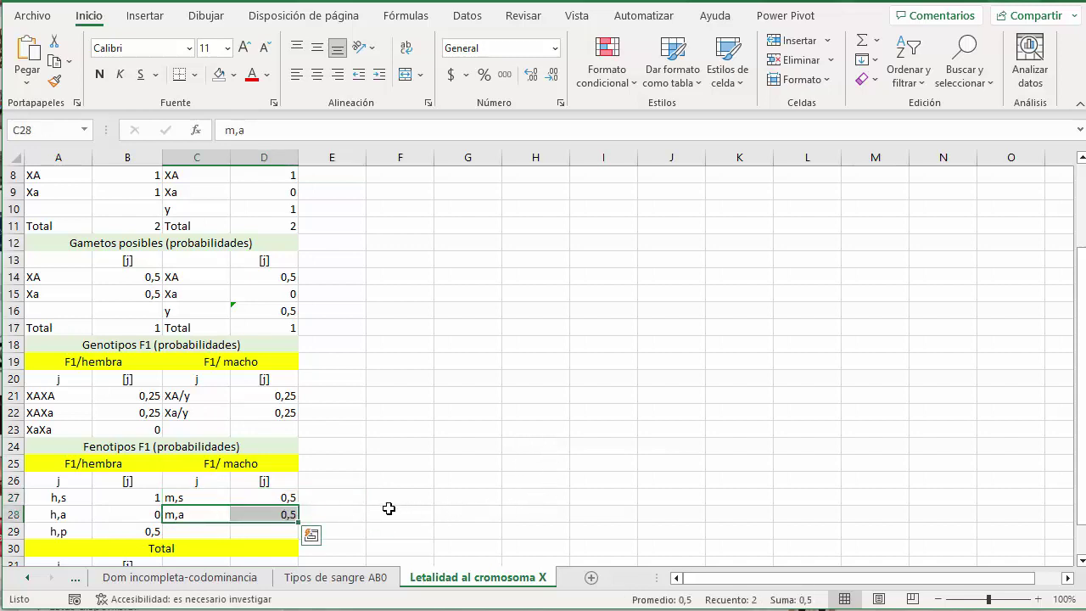
left_click(50, 498)
left_click_drag(48, 498, 151, 497)
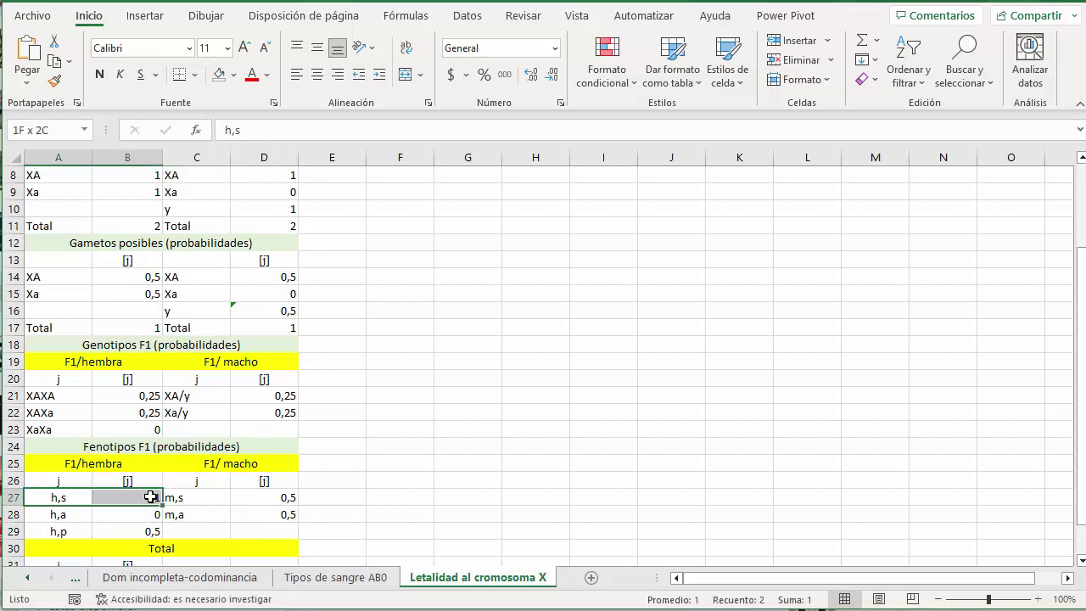
left_click_drag(75, 531, 155, 531)
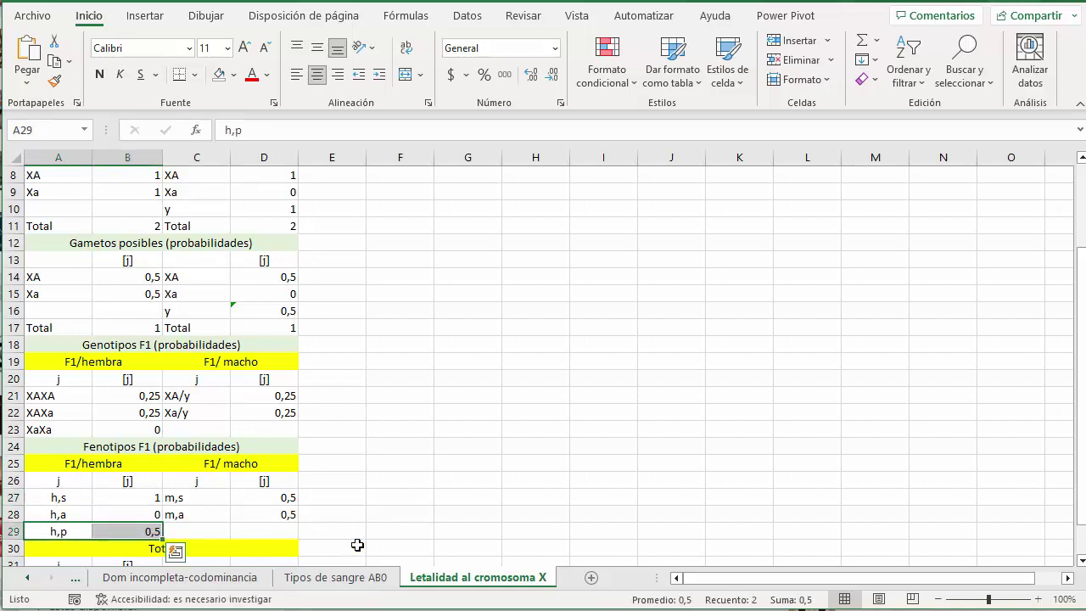
left_click(336, 514)
left_click(373, 560)
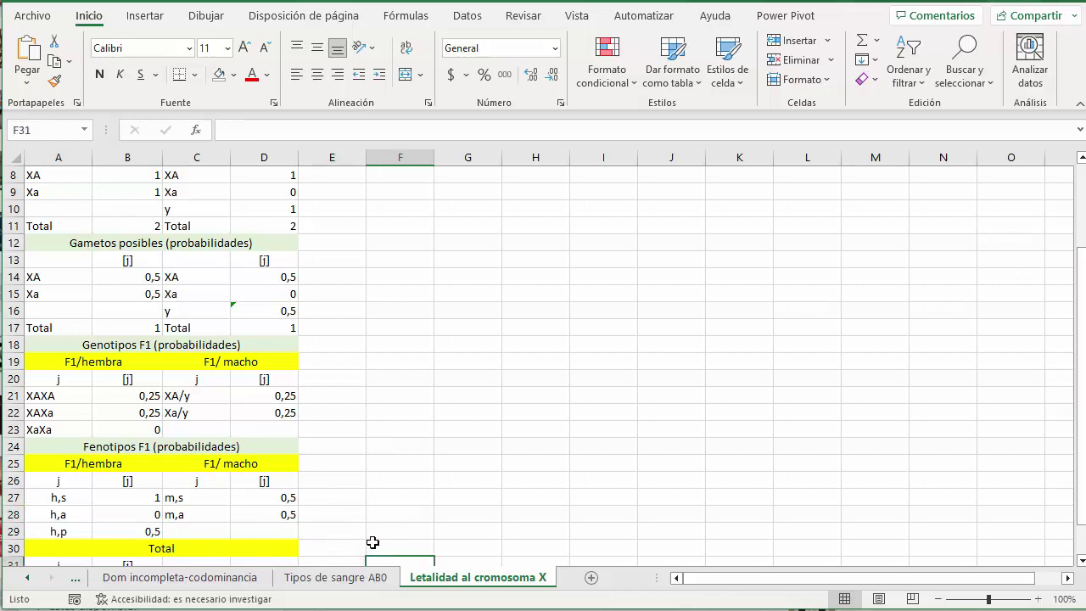
Step: Enter the labels sanos and afectados in A32:A33 of the Total section
key("Down")
key("Down")
key("Down")
key("Down")
key("Down")
key("Down")
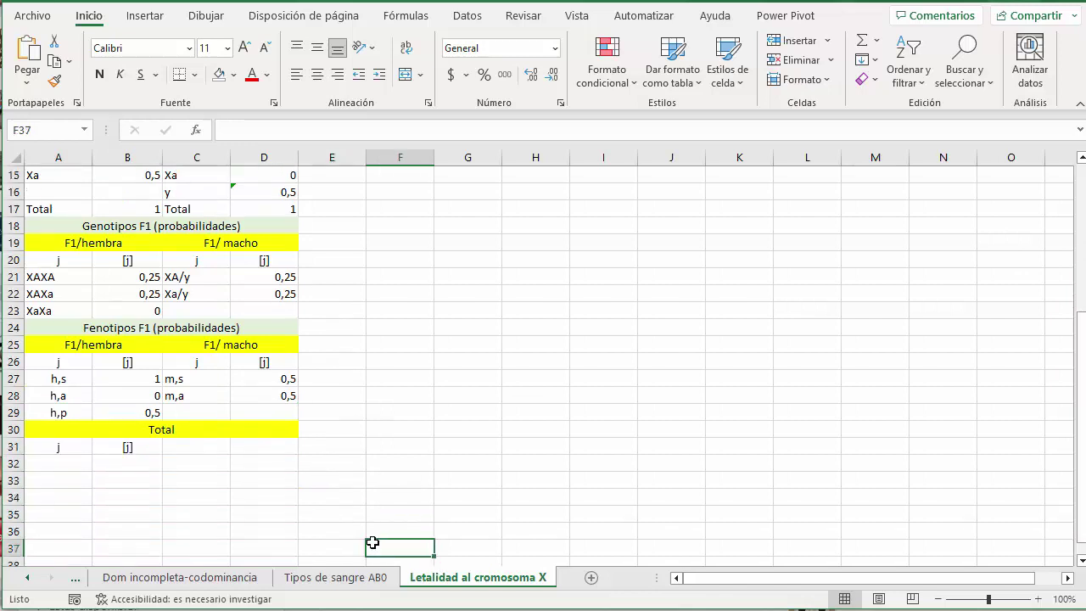
left_click(68, 466)
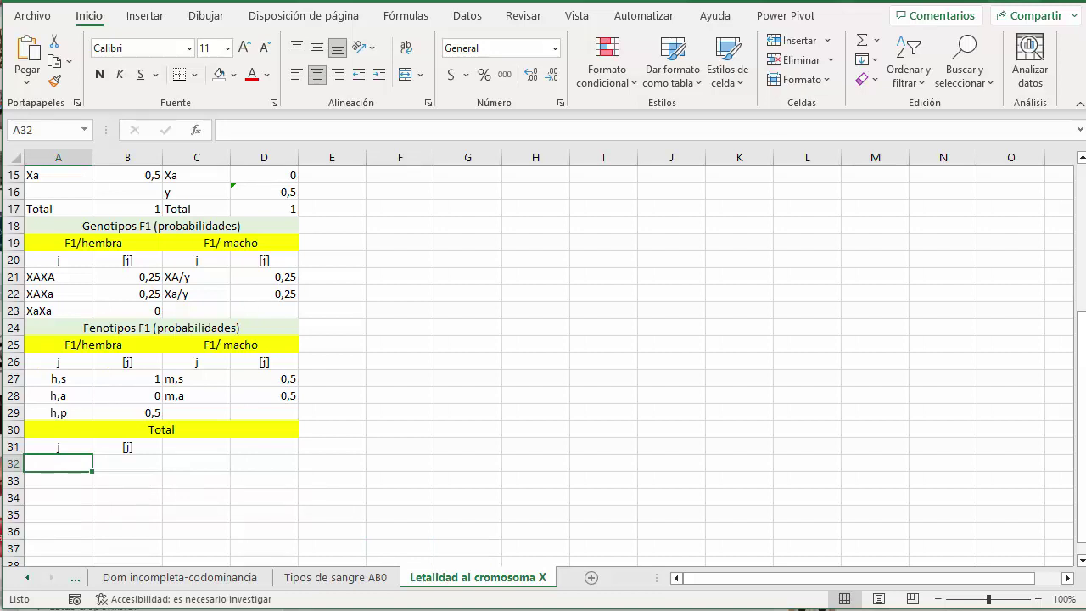
type("sanos")
key("Return")
type("afectados")
key("Return")
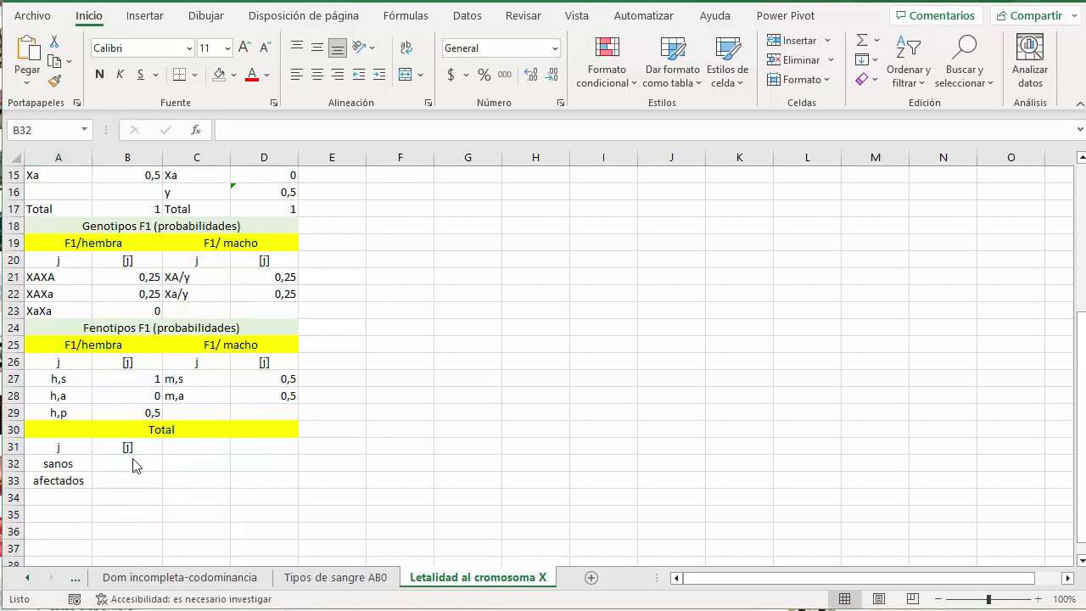
Step: Calculate the total sanos probability in B32 as the average of the female and male healthy probabilities, =(B27+D27)/2
left_click(133, 463)
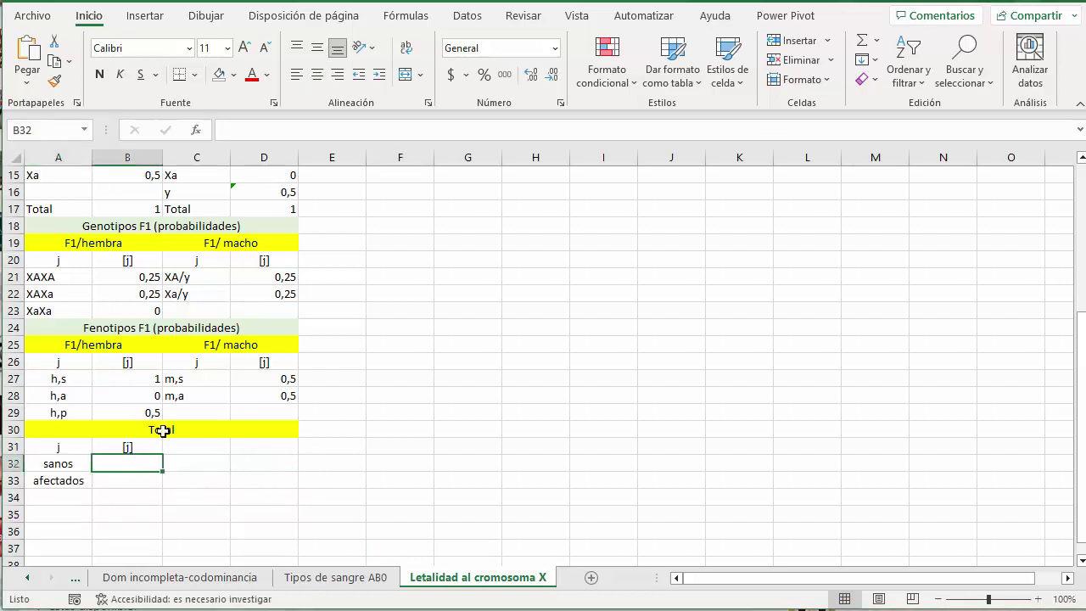
type("=(")
left_click(137, 379)
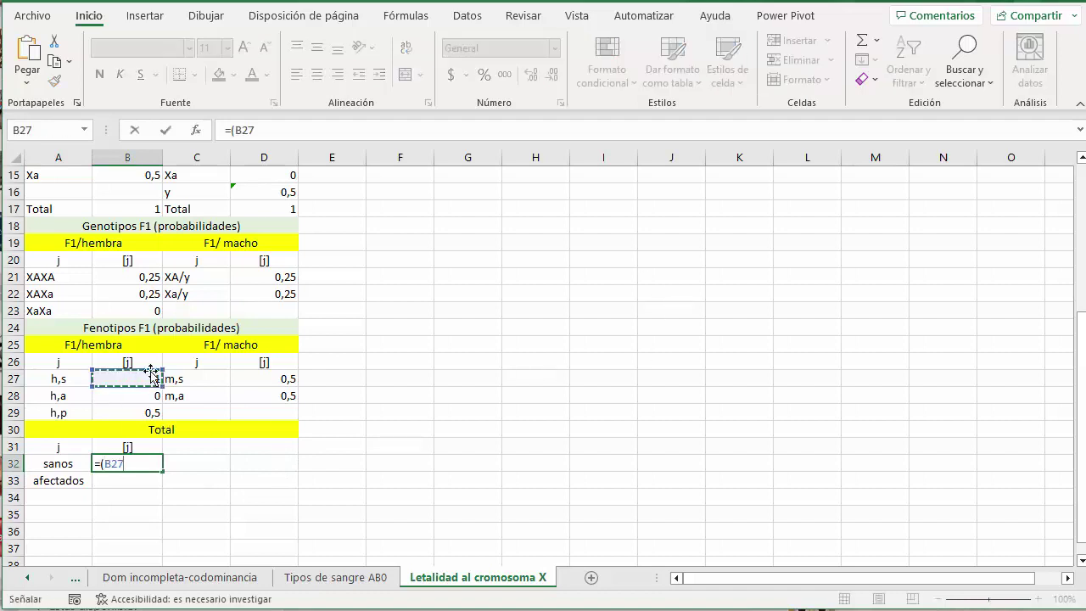
type("+")
left_click(276, 378)
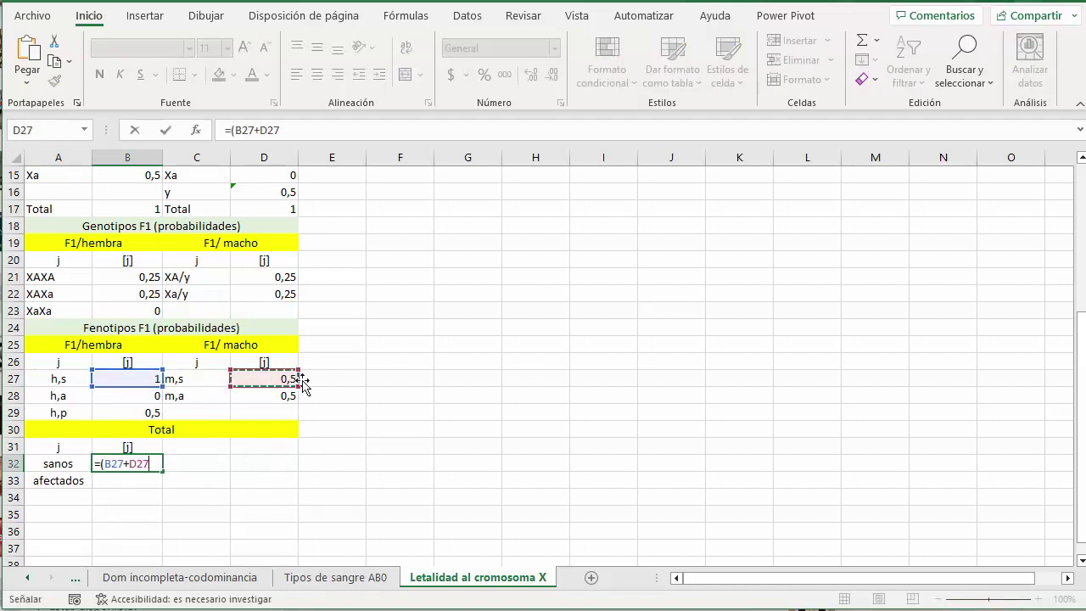
type(")/2")
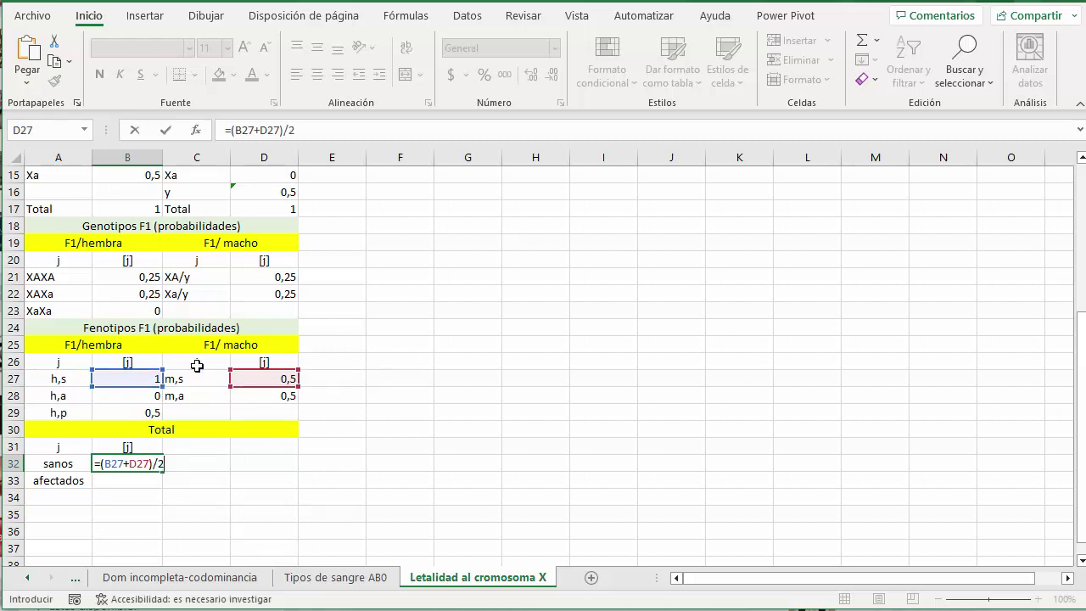
key("Return")
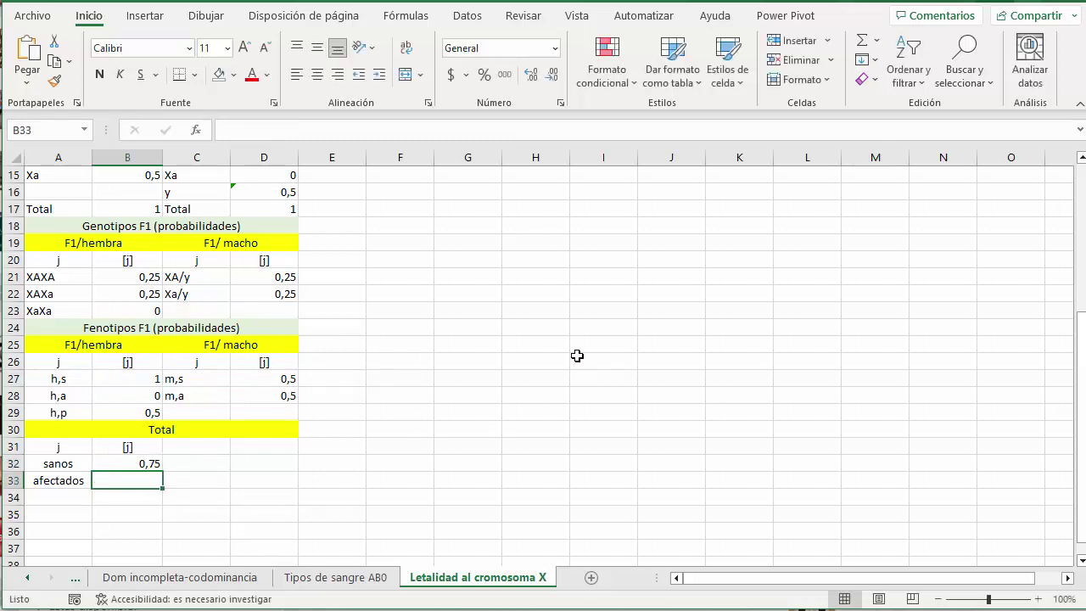
Step: Calculate the total afectados probability in B33 as the average of the female and male affected probabilities, =(B28+D28)/2
key("Up")
key("Down")
type("=")
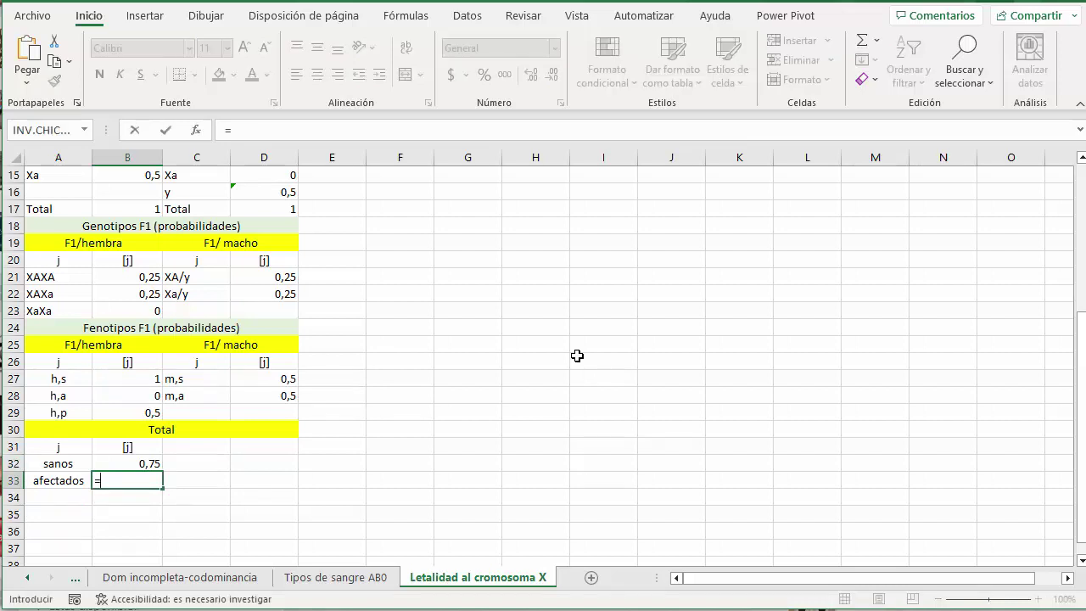
type("(")
left_click(138, 395)
type("+")
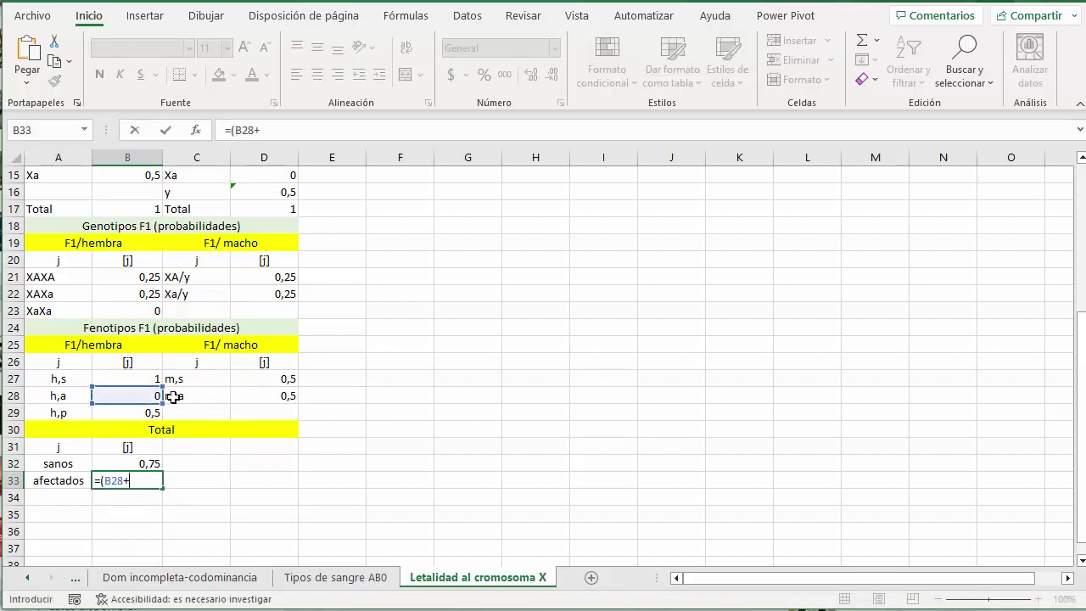
left_click(275, 396)
type(")")
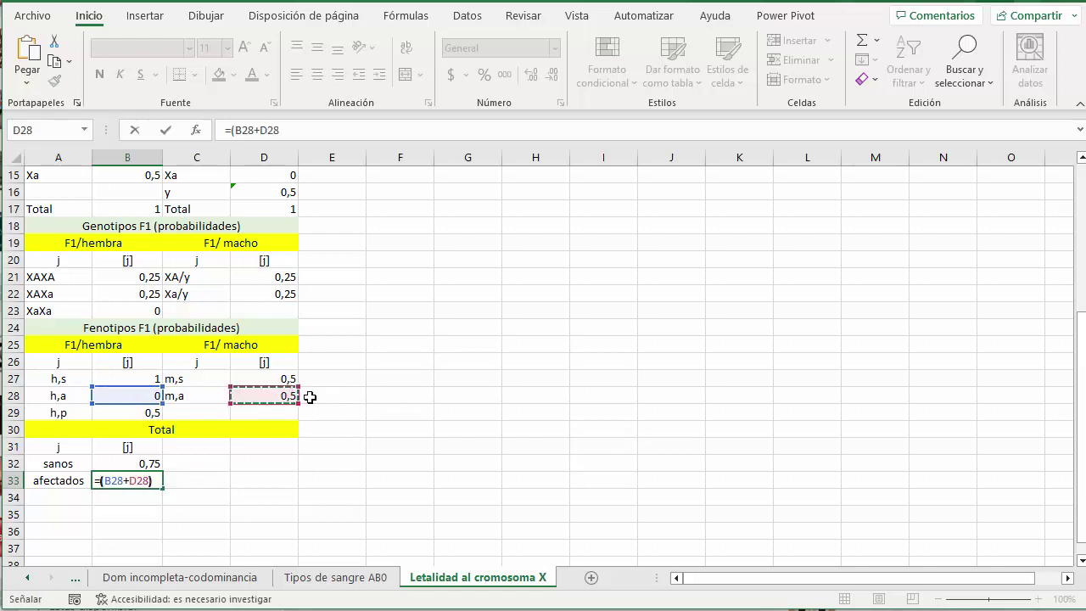
type("/2")
key("Return")
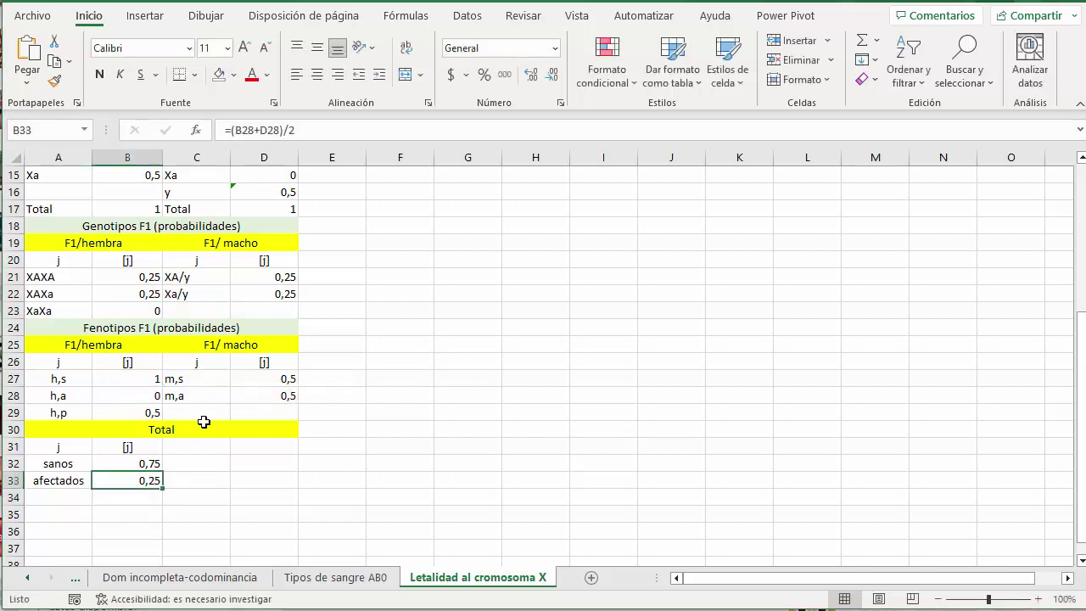
Step: Compare the female and male F1 phenotype probability blocks with the combined Total section
left_click_drag(50, 345, 142, 415)
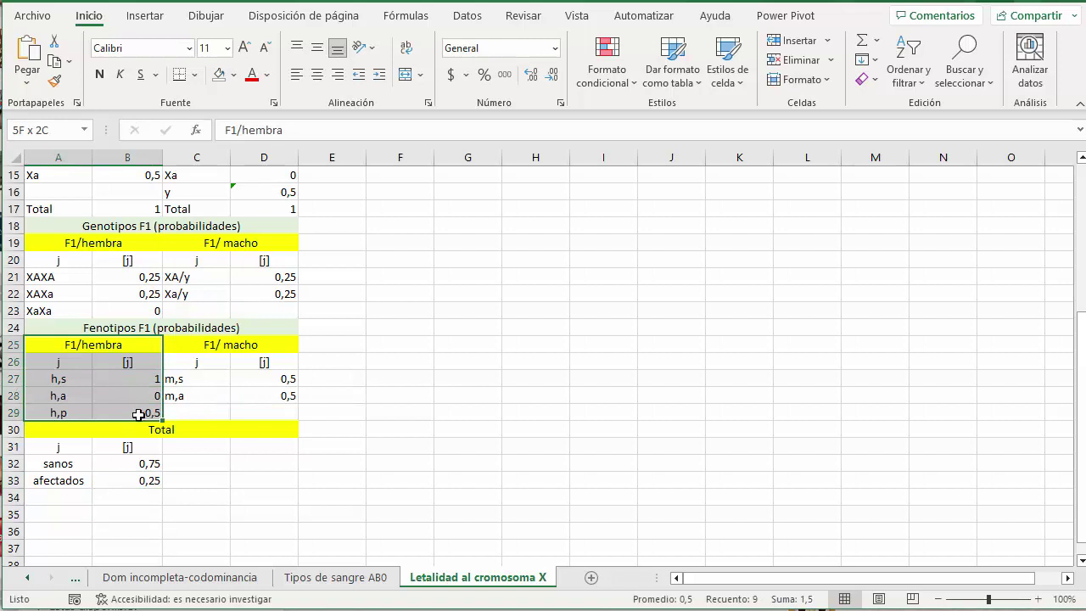
left_click_drag(218, 342, 228, 415)
left_click_drag(65, 346, 78, 417)
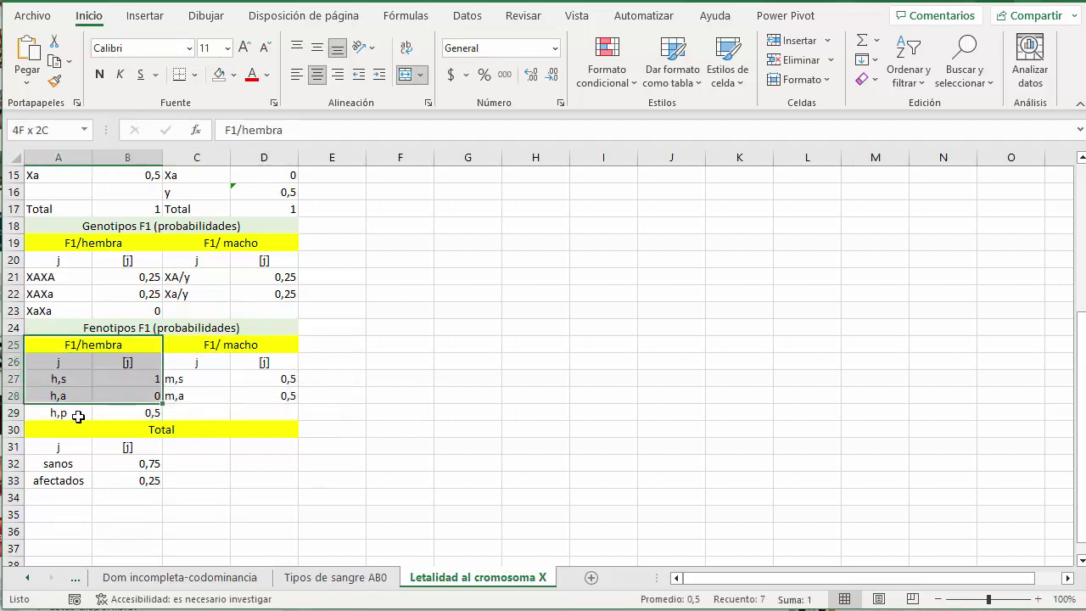
left_click(218, 344)
left_click_drag(218, 344, 248, 407)
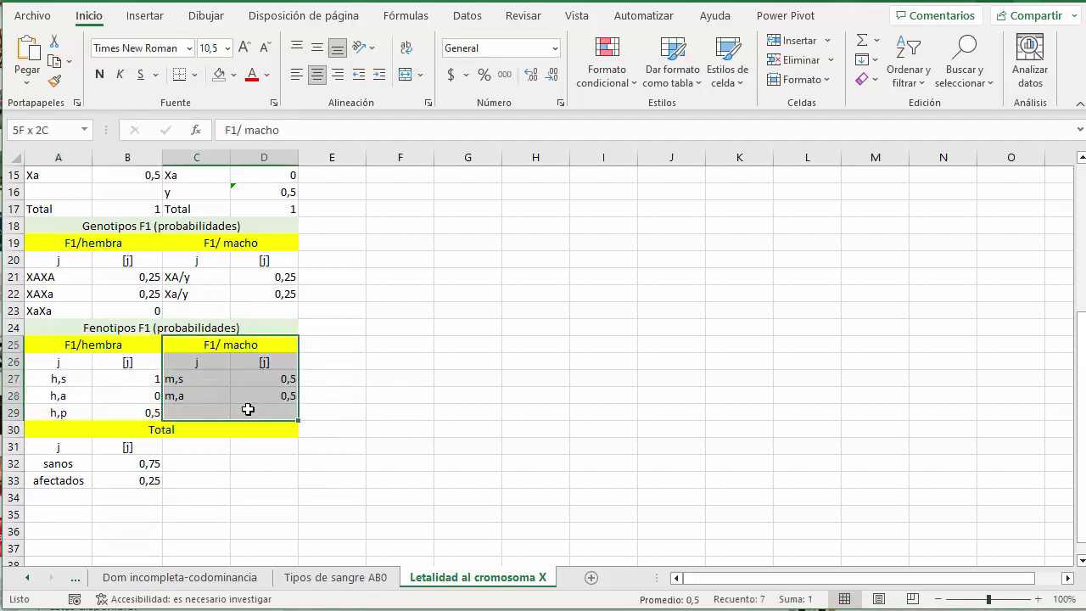
left_click_drag(87, 344, 87, 412)
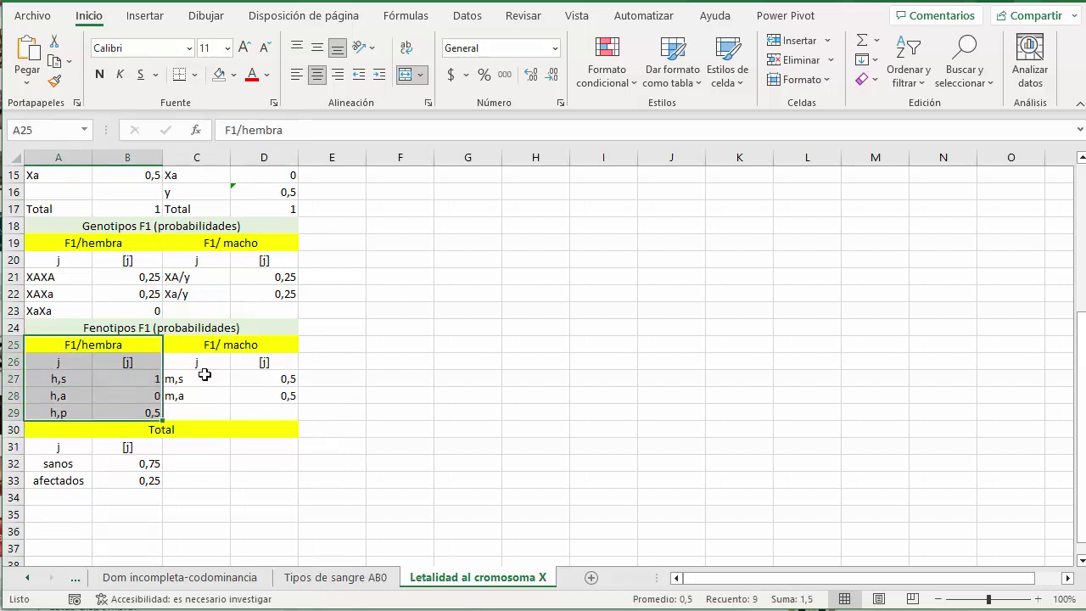
left_click_drag(220, 345, 223, 410)
left_click(75, 430)
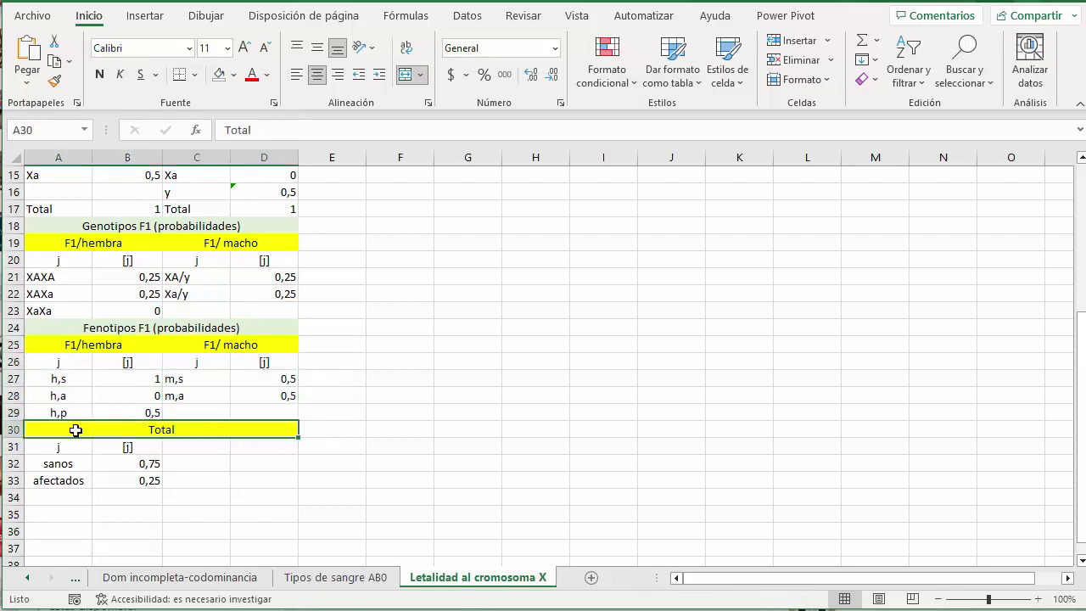
left_click_drag(75, 431, 249, 480)
Step: Copy the Recesiva table A2:D33 to a new block starting at F2 and title the copy Dominante
left_click(273, 479)
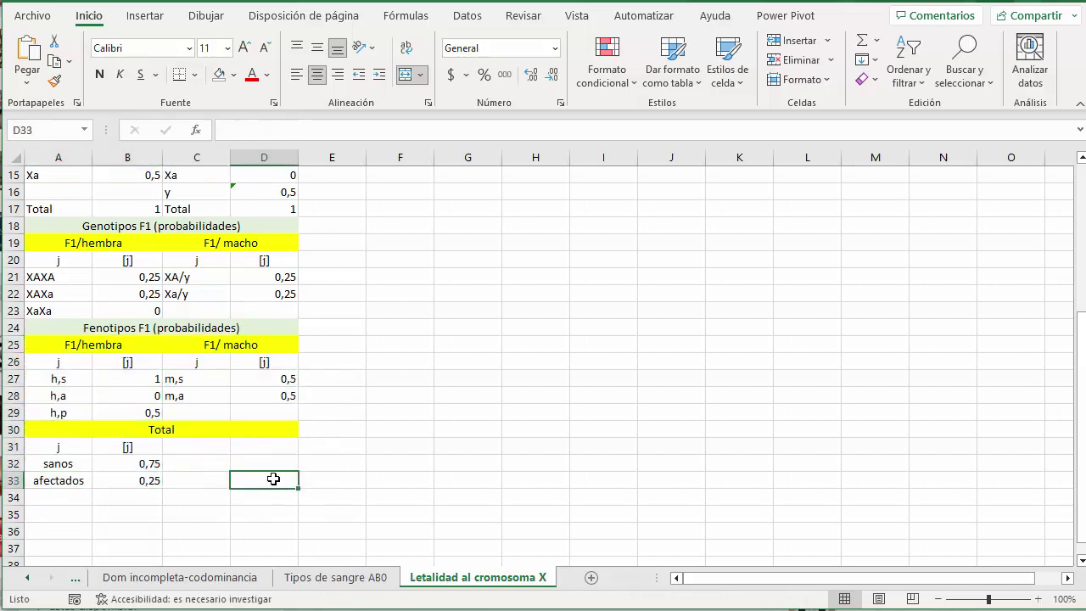
key("shift+Left")
key("shift+Left")
key("shift+Left")
key("shift+Up")
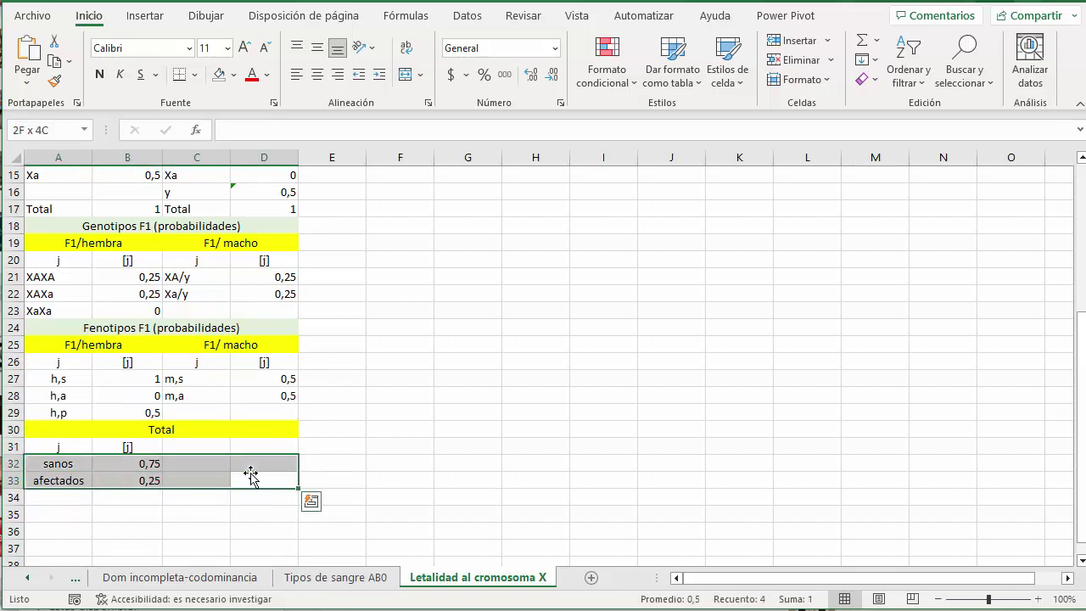
key("shift+Up")
key("shift+Up")
key("shift+Up")
key("shift+Up")
key("shift+Up")
key("shift+Up")
key("shift+Up")
key("shift+Up")
key("shift+Up")
key("shift+Up")
key("shift+Up")
key("shift+Up")
key("shift+Up")
key("shift+Up")
key("shift+Up")
key("shift+Up")
key("shift+Up")
key("shift+Up")
key("shift+Up")
key("shift+Up")
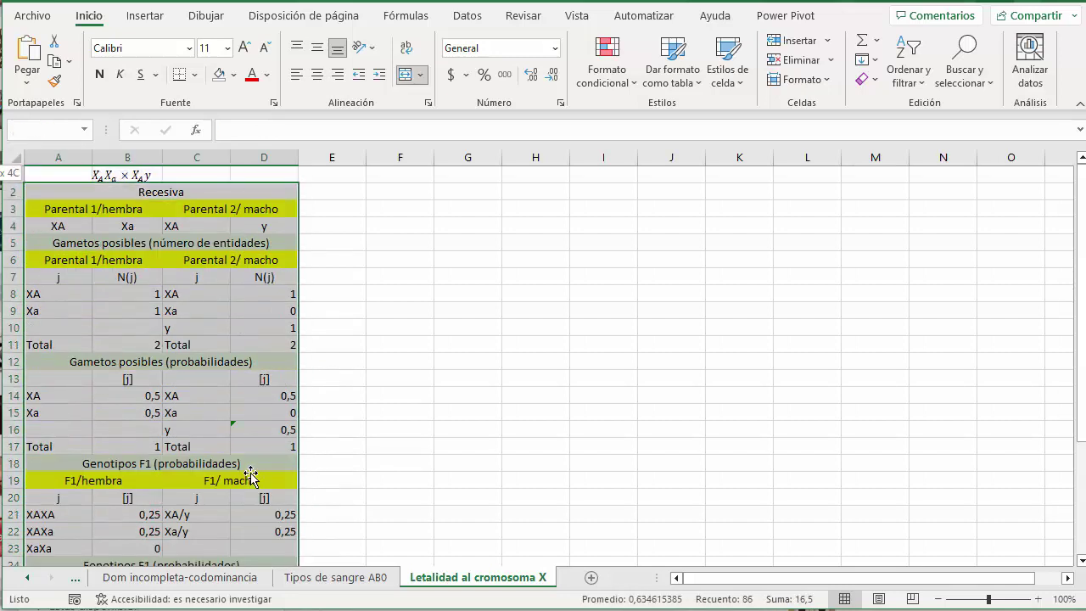
key("ctrl+c")
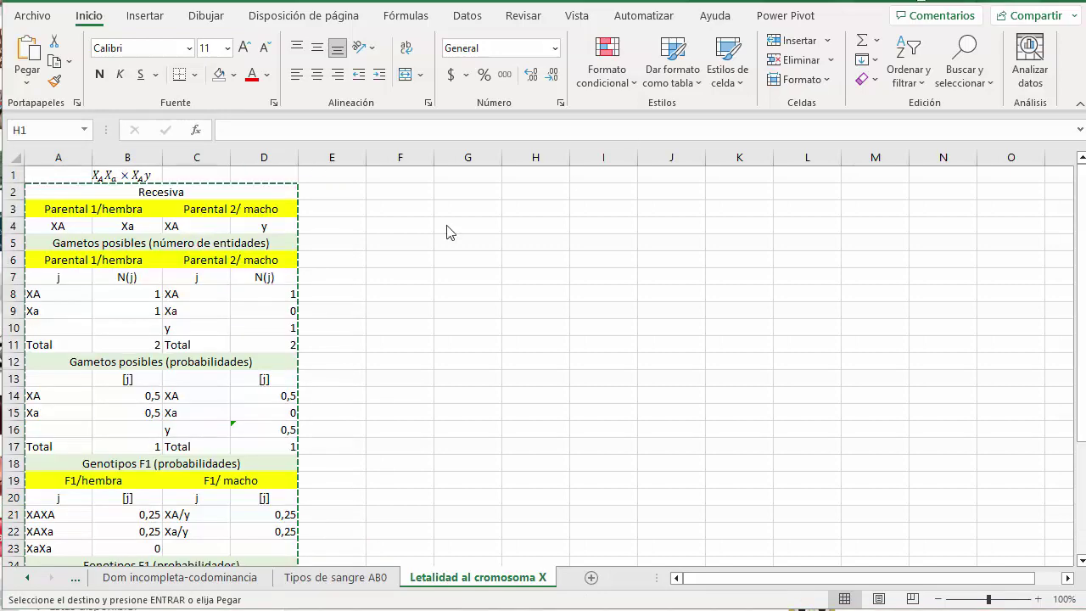
left_click(389, 190)
key("ctrl+v")
type("Dominante")
key("Return")
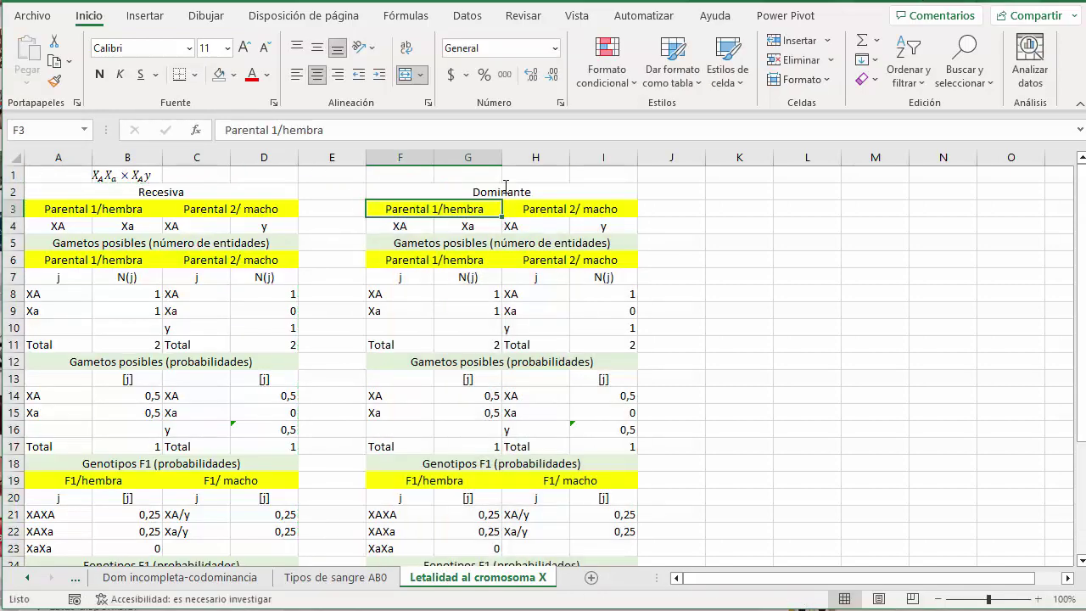
Step: Clear the female phenotype probabilities in G27:G29 and the h,p label in F29 of the Dominante table
key("Down")
key("Down")
key("Down")
key("Down")
key("Down")
key("Down")
key("Down")
key("Down")
key("Down")
key("Down")
key("Down")
key("Down")
key("Down")
key("Down")
key("Down")
key("Down")
key("Down")
key("Down")
key("Down")
key("Down")
key("Down")
key("Down")
key("Down")
key("Down")
key("Down")
key("Down")
key("Down")
key("Down")
key("Down")
key("Down")
key("Down")
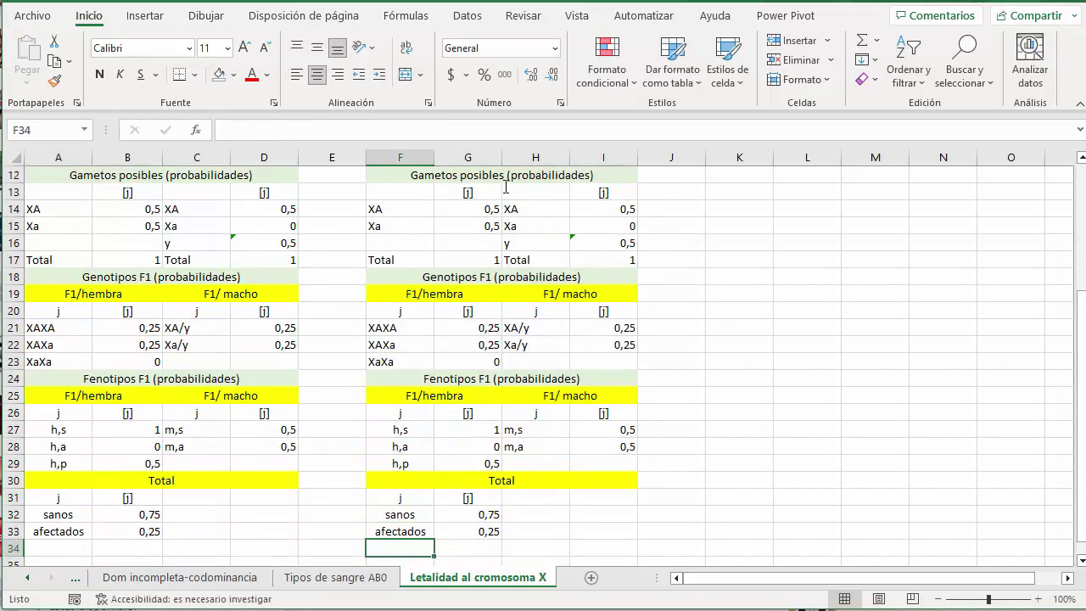
key("Up")
key("Up")
key("Up")
key("Up")
key("Up")
key("Up")
key("Up")
key("Up")
key("Up")
key("Up")
key("Up")
key("Right")
key("Down")
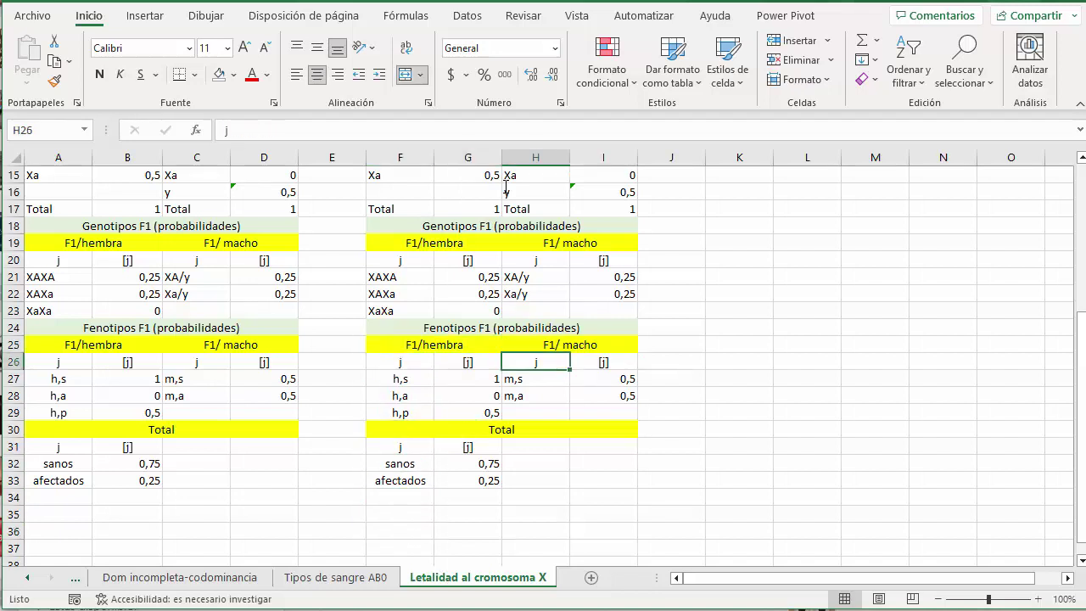
key("Down")
key("Left")
key("shift+Down")
key("shift+Down")
key("Delete")
key("Down")
key("Down")
key("Left")
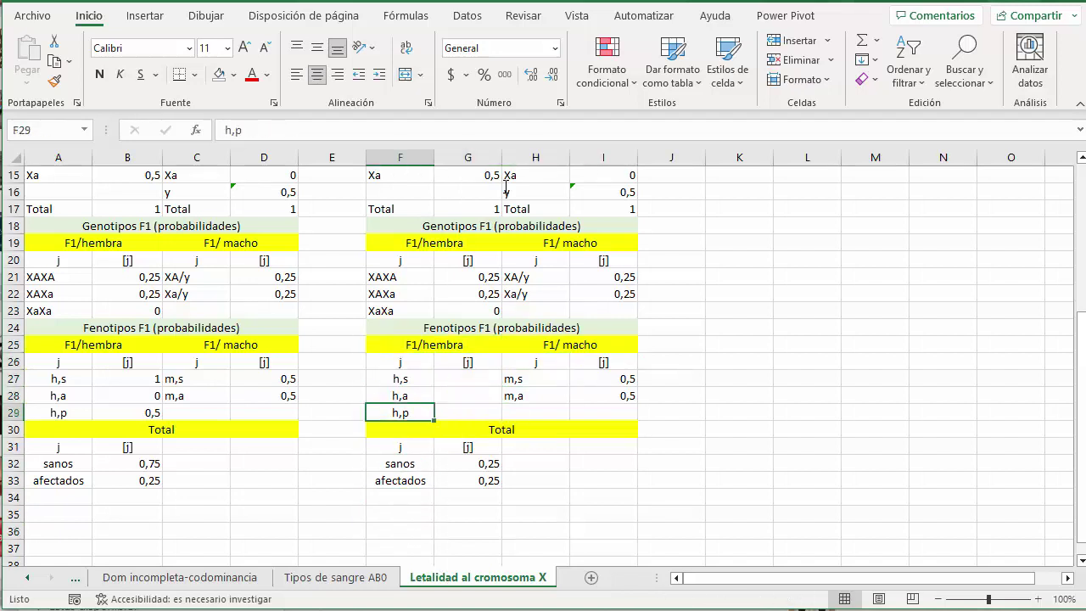
key("Left")
key("Right")
key("Delete")
Step: Clear the male phenotype probabilities in I27:I28 of the Dominante table
key("Right")
key("Right")
key("Right")
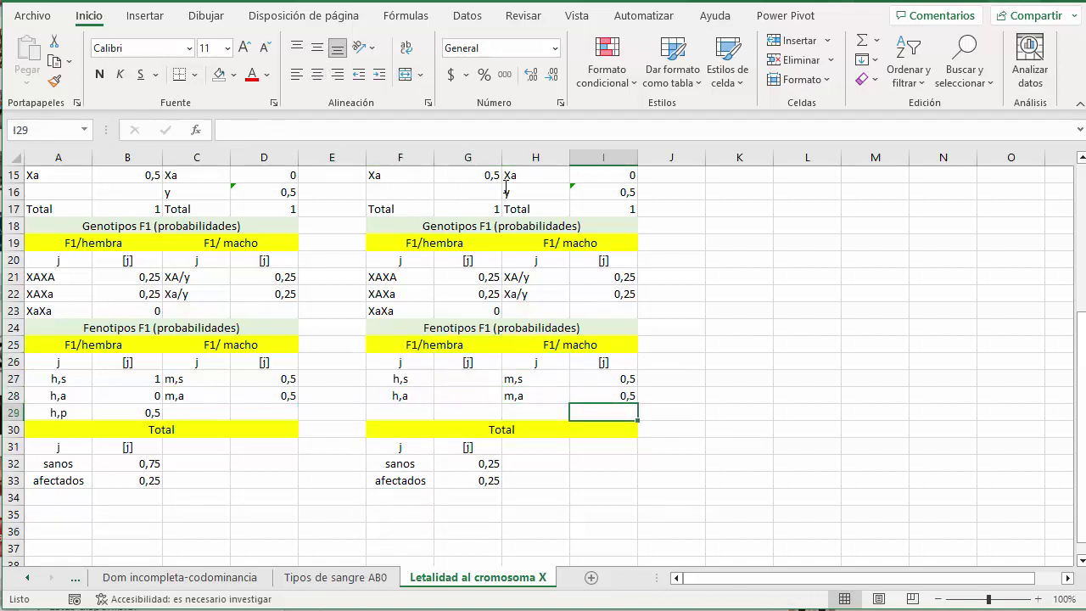
key("Up")
key("shift+Up")
key("Delete")
Step: Calculate the dominant h,a probability in G28 from the XAXA and XAXa genotypes with =(G21+G22)*2
key("Left")
key("Left")
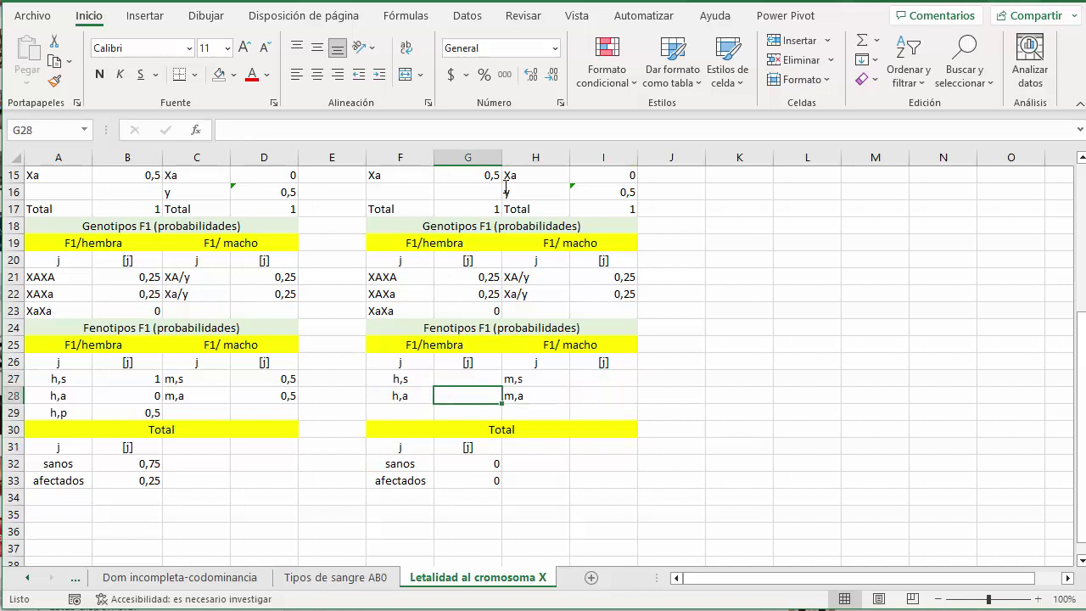
type("=")
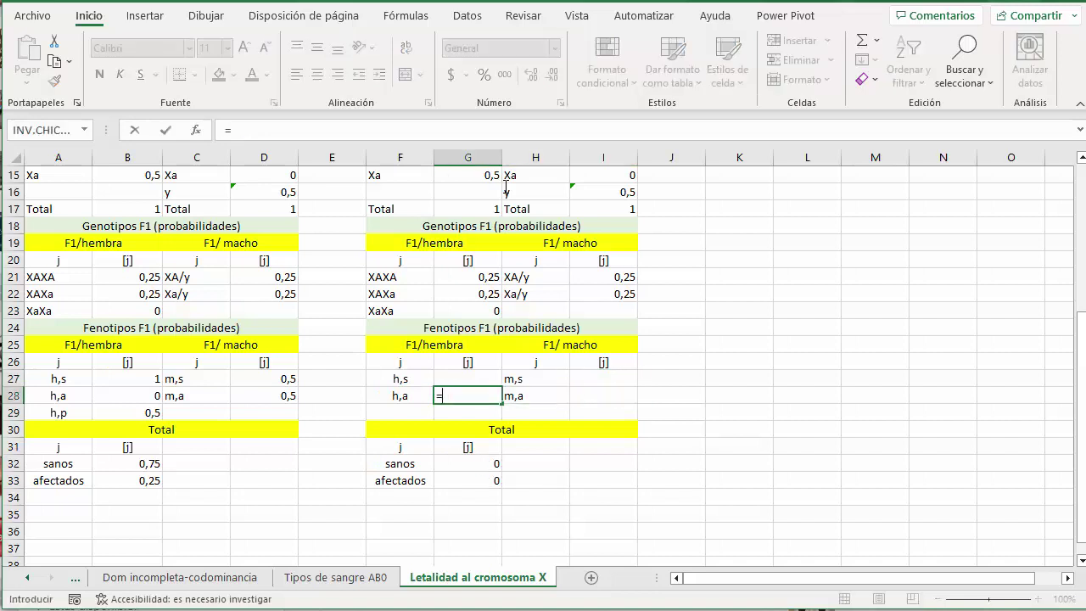
type("(")
key("Up")
key("Up")
key("Up")
key("Up")
key("Up")
key("Up")
key("Up")
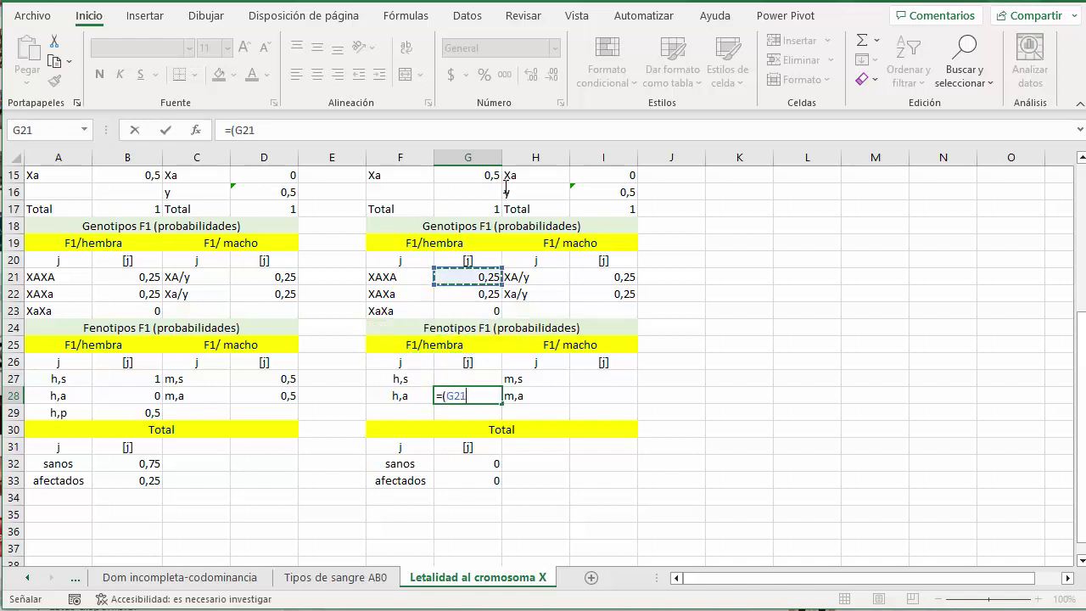
type("+")
key("Up")
key("Up")
key("Up")
key("Up")
key("Up")
key("Up")
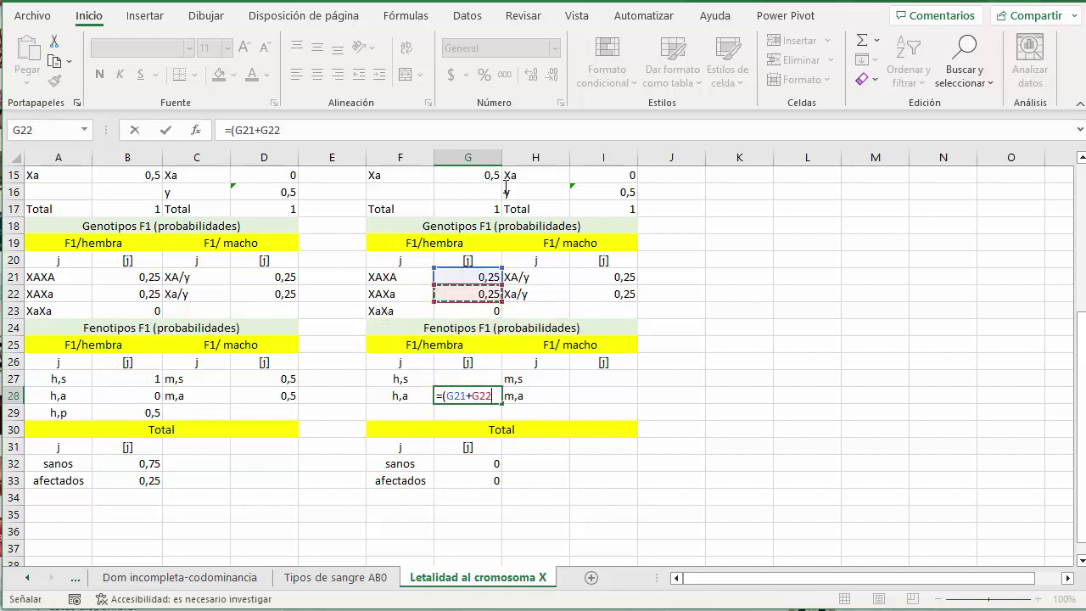
type(")*2")
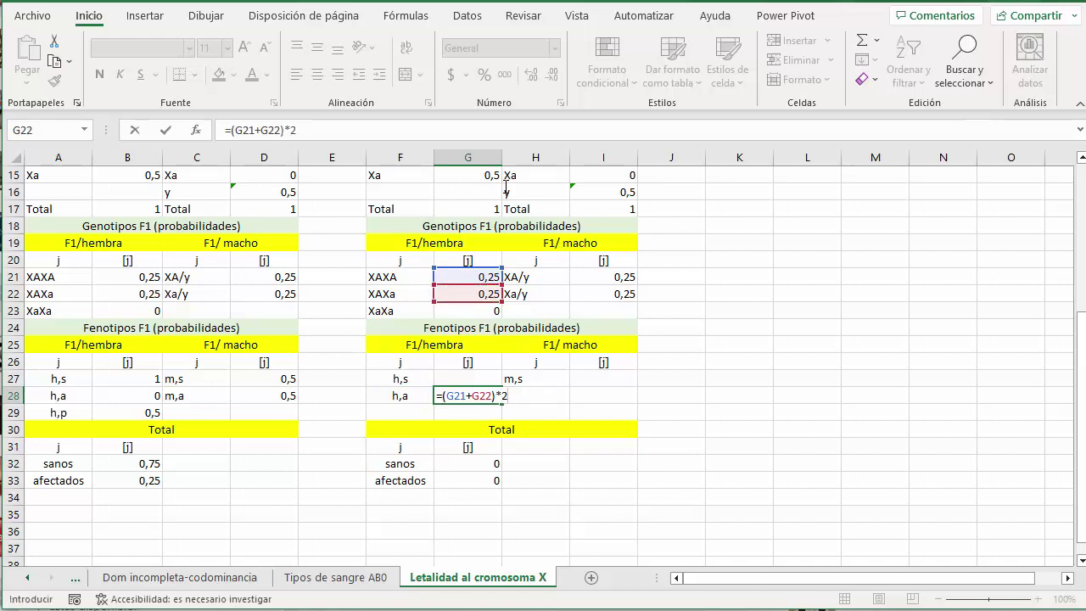
key("Up")
Step: Calculate the dominant h,s probability in G27 from the XaXa genotype probability in G23
type("=")
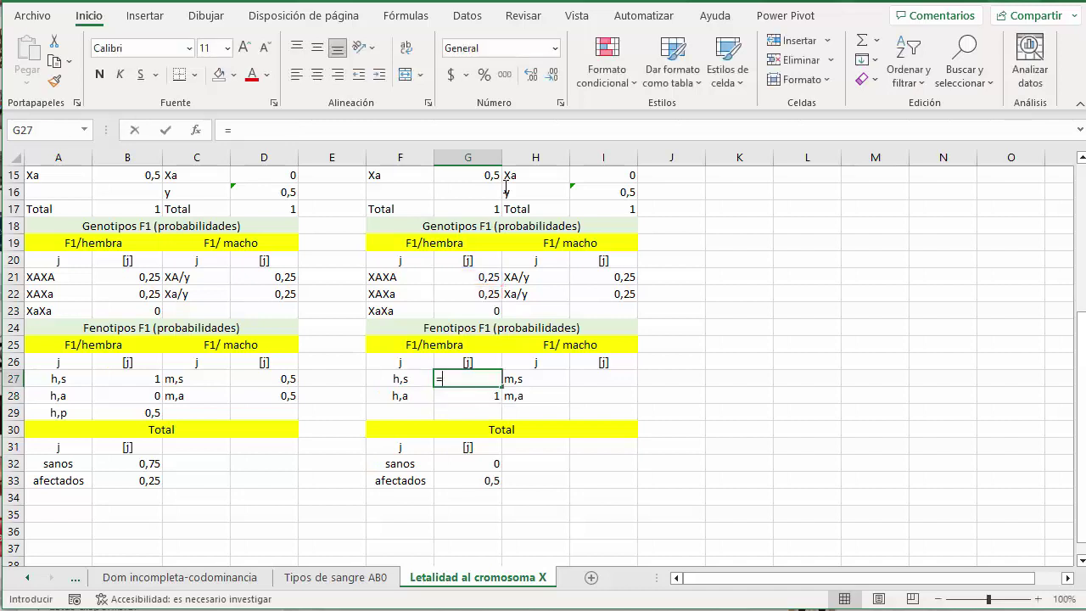
key("Up")
key("Up")
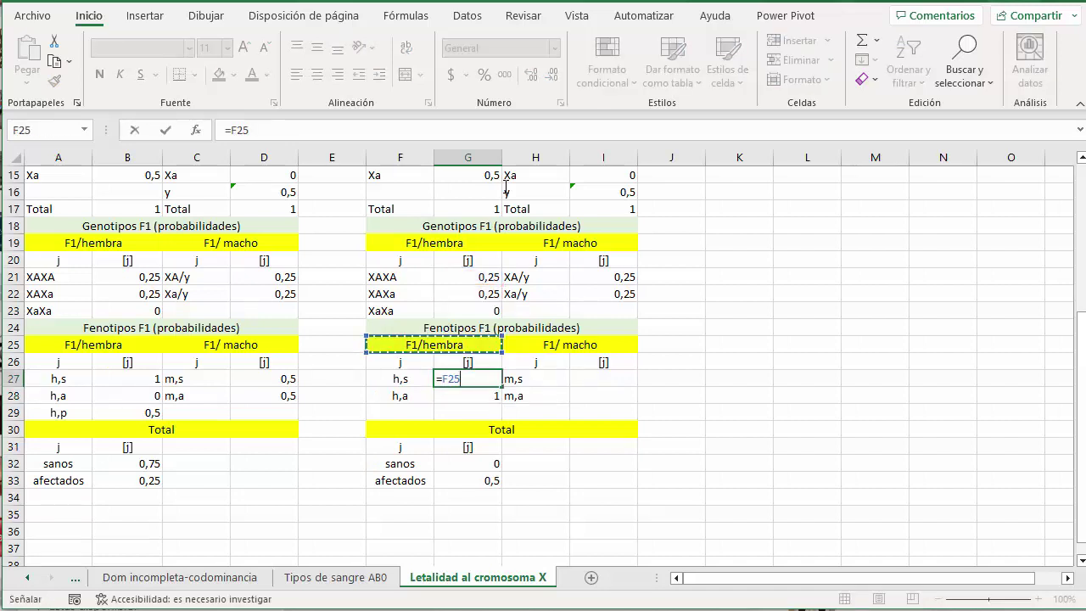
key("Up")
key("Up")
key("Up")
key("Down")
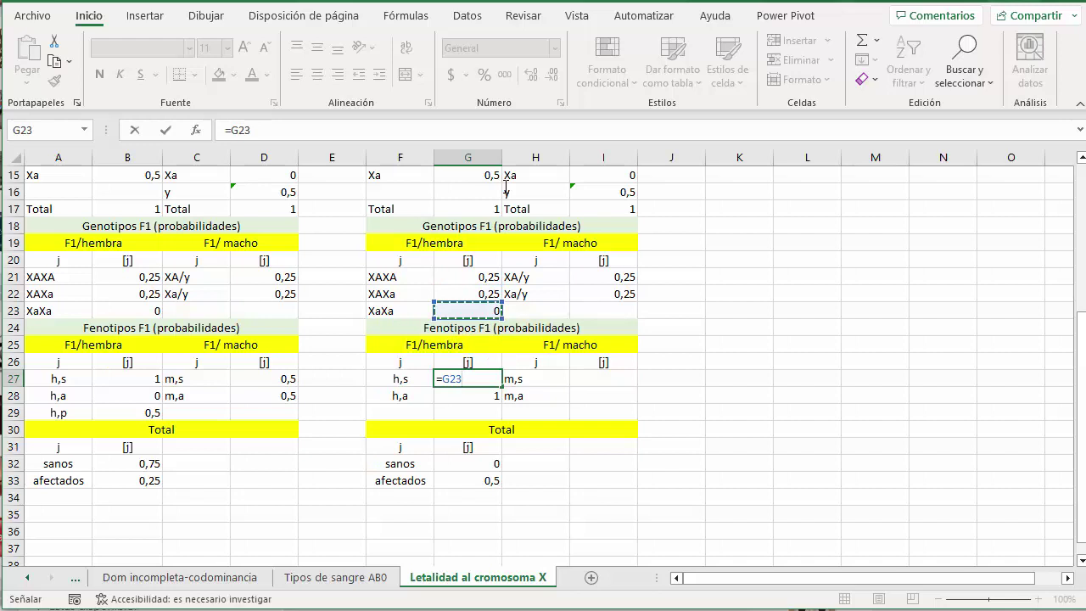
type("*")
Step: Calculate the dominant m,s probability in I27 from the Xa/y genotype with =I22*2
left_click(604, 378)
type("=")
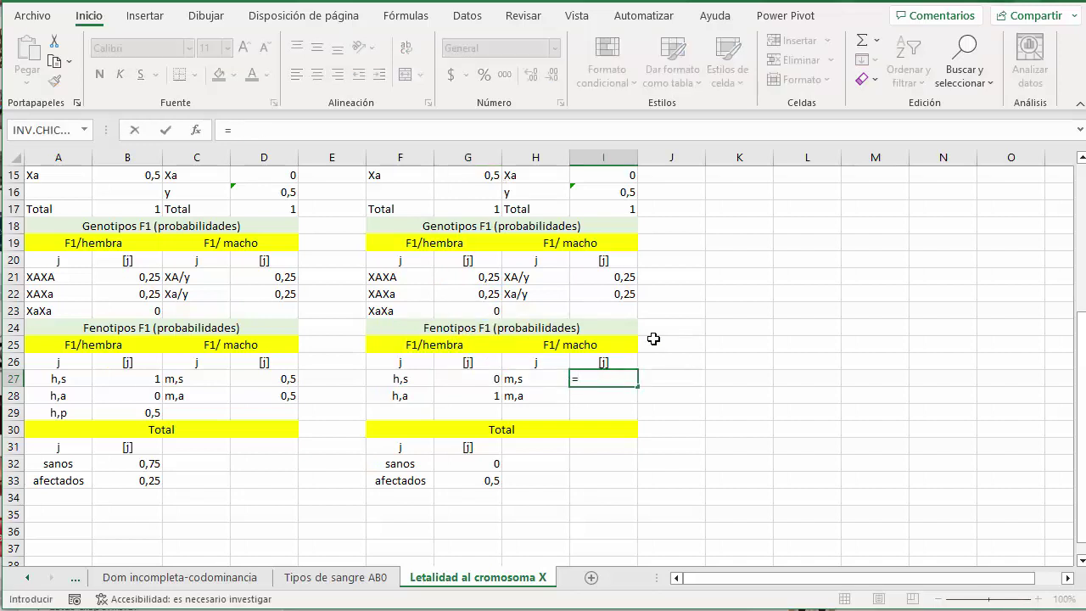
key("Up")
key("Up")
key("Up")
key("Up")
key("Up")
key("Up")
key("Down")
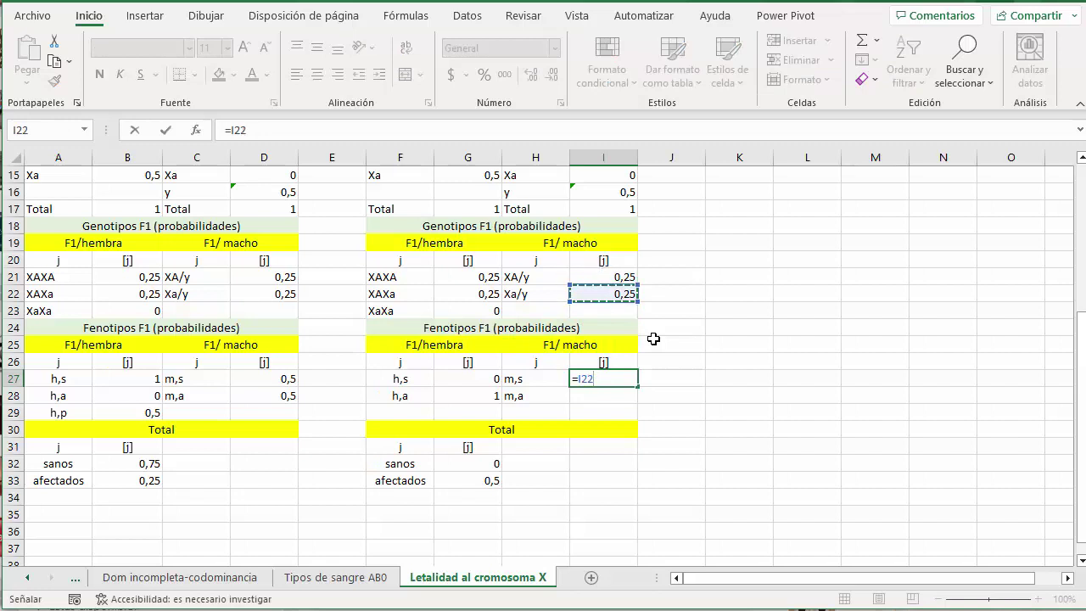
type("*2")
key("Return")
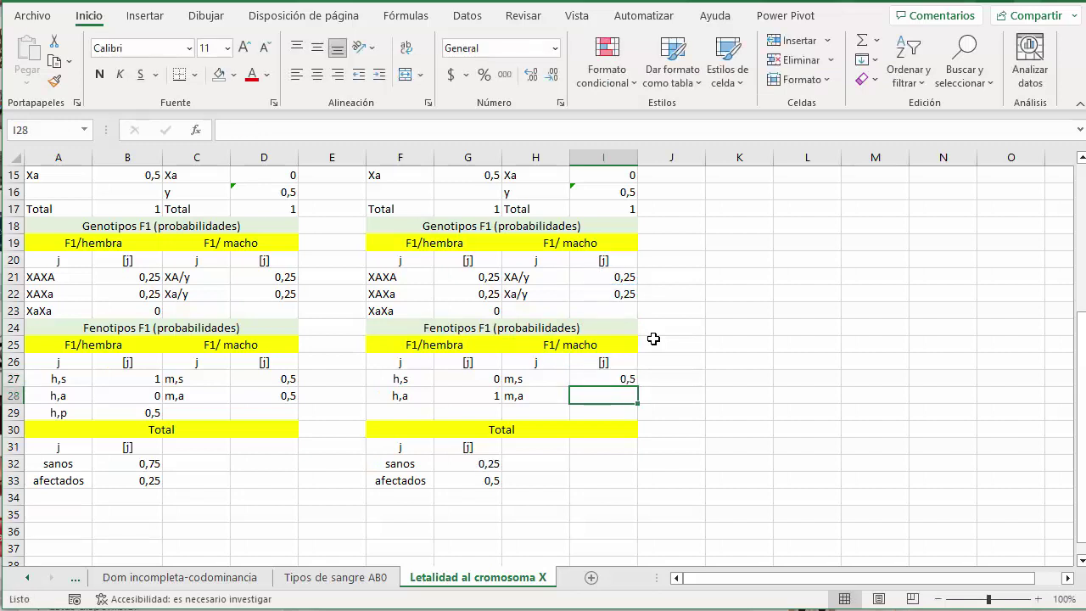
Step: Calculate the dominant m,a probability in I28 from the XA/y genotype with =I21*2
type("=")
key("Up")
key("Up")
key("Up")
key("Up")
key("Up")
key("Up")
key("Up")
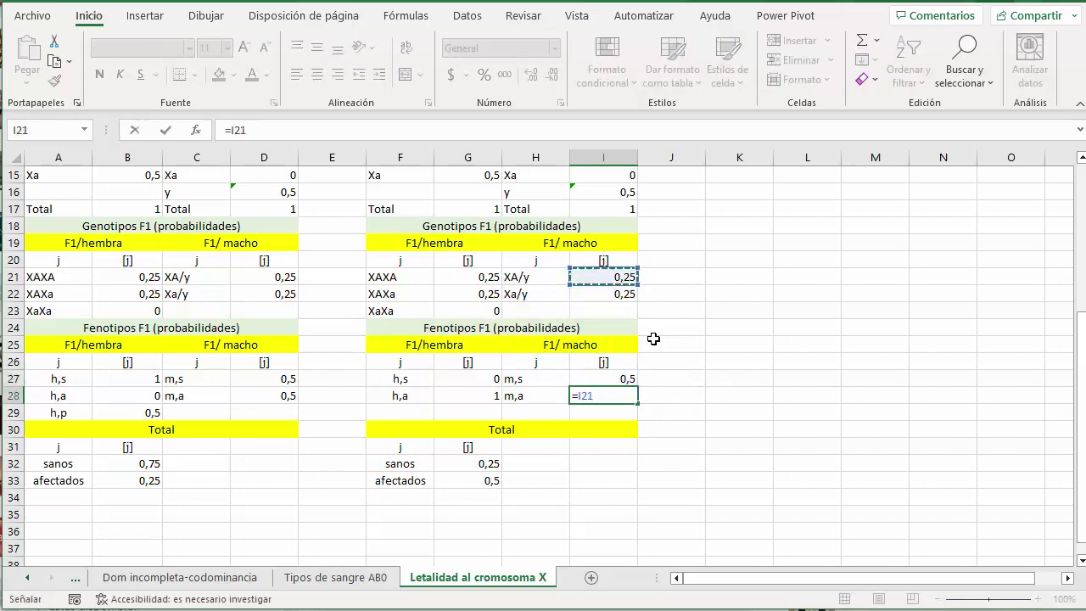
type("*2")
key("Return")
key("Up")
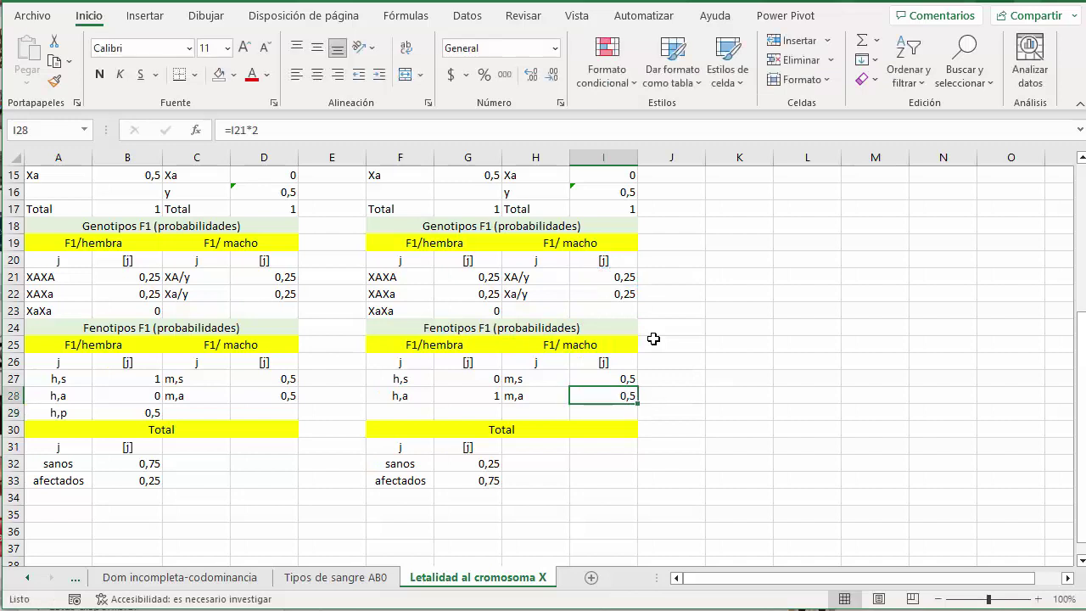
Step: Review the formulas for the dominant female and male affected phenotype probabilities in G28 and I28
key("Left")
key("Left")
key("Left")
key("Right")
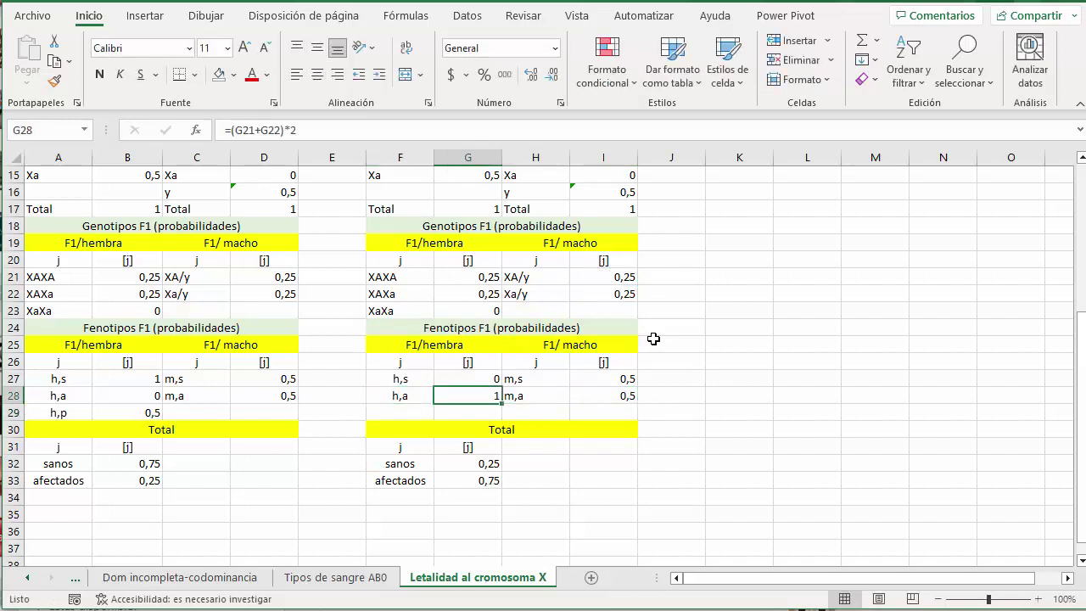
key("Right")
key("Right")
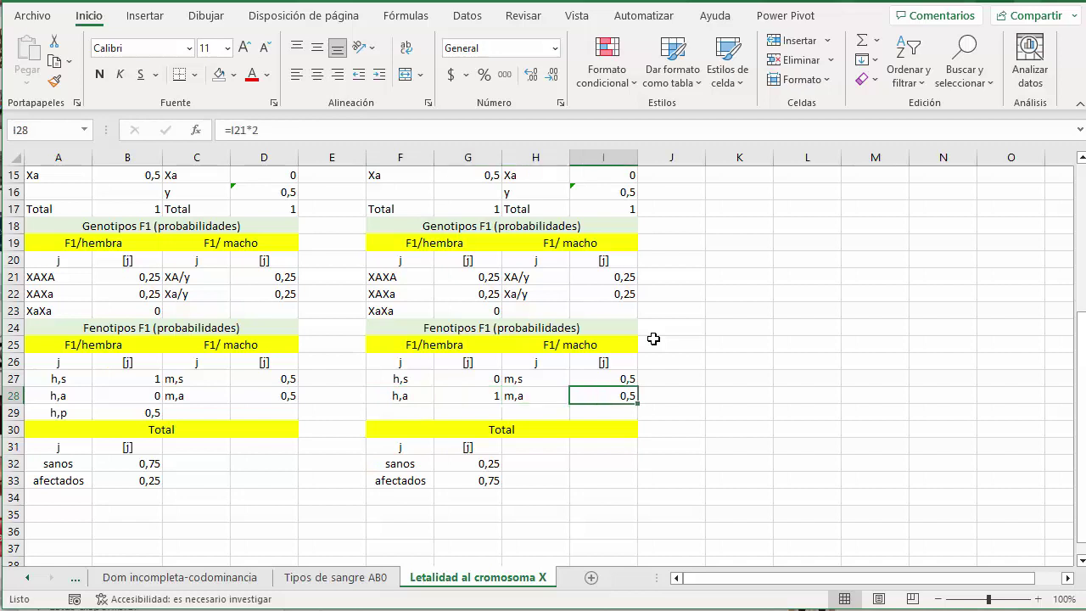
key("Up")
key("Down")
key("Left")
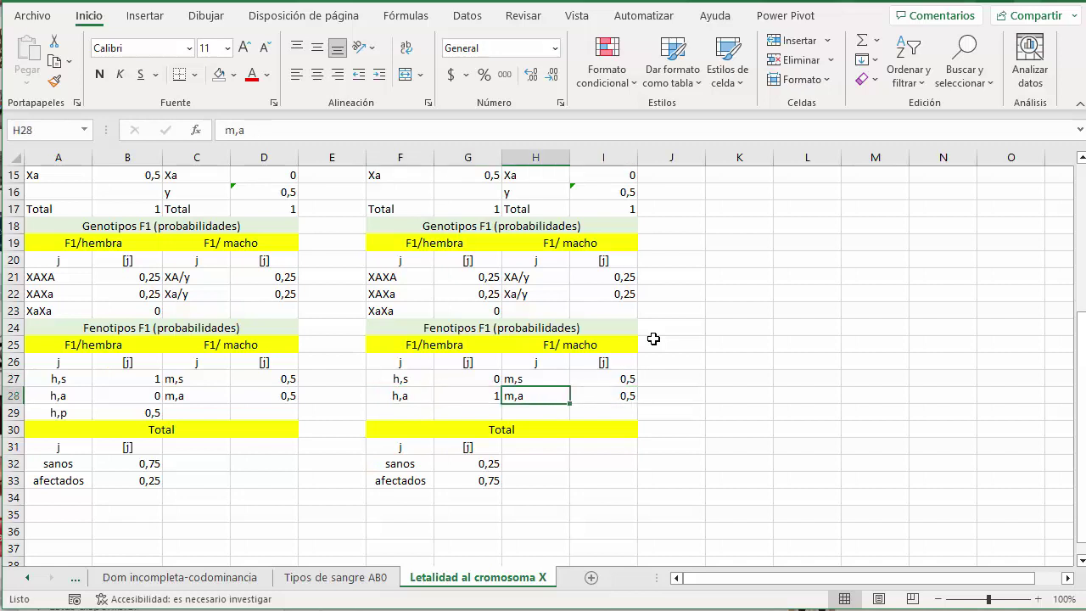
Step: Examine which phenotype cells feed the dominant total formulas for sanos in G32 and afectados in G33
key("Left")
key("Down")
key("Down")
key("Down")
key("Down")
key("Left")
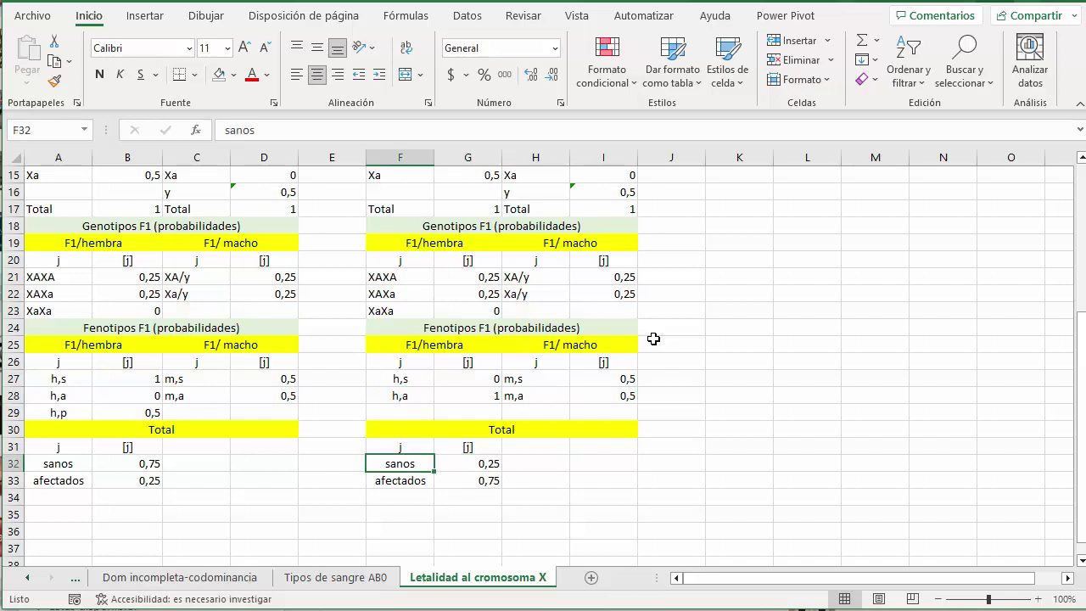
key("Down")
key("Right")
key("Up")
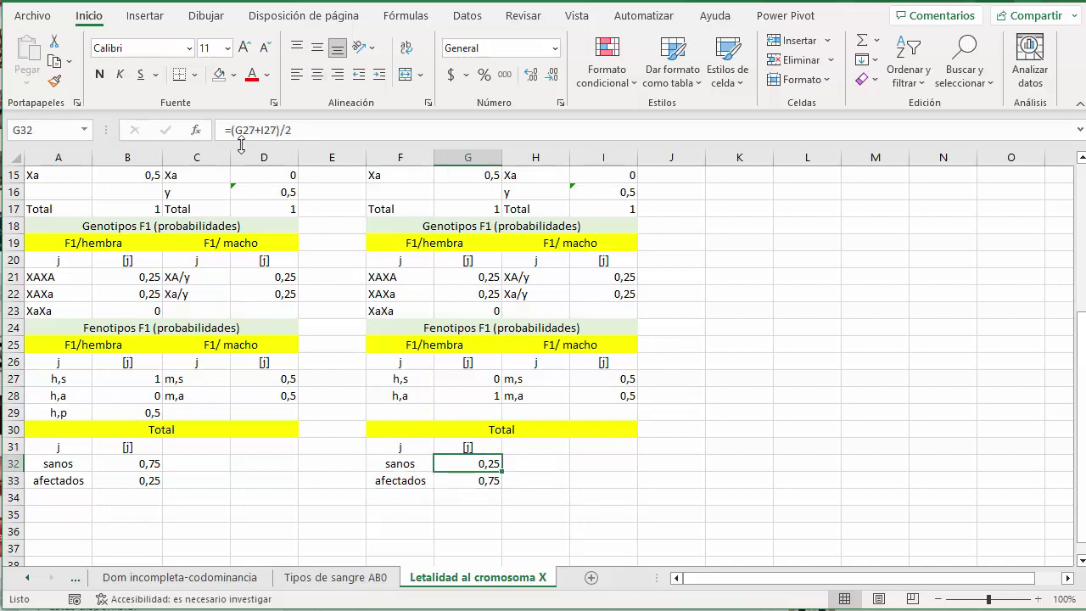
left_click(268, 129)
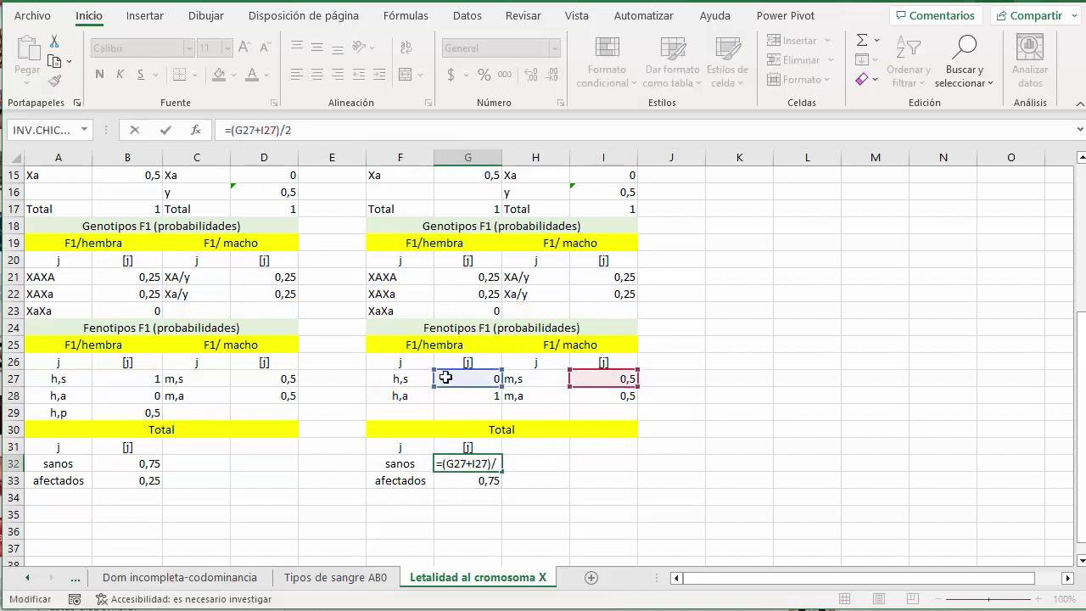
key("Return")
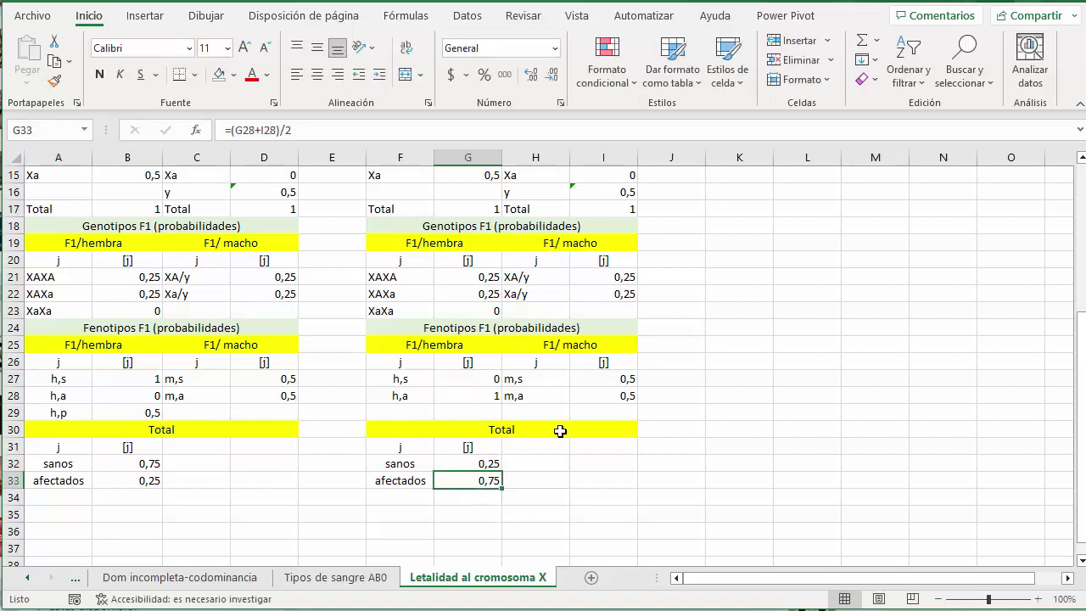
left_click(256, 130)
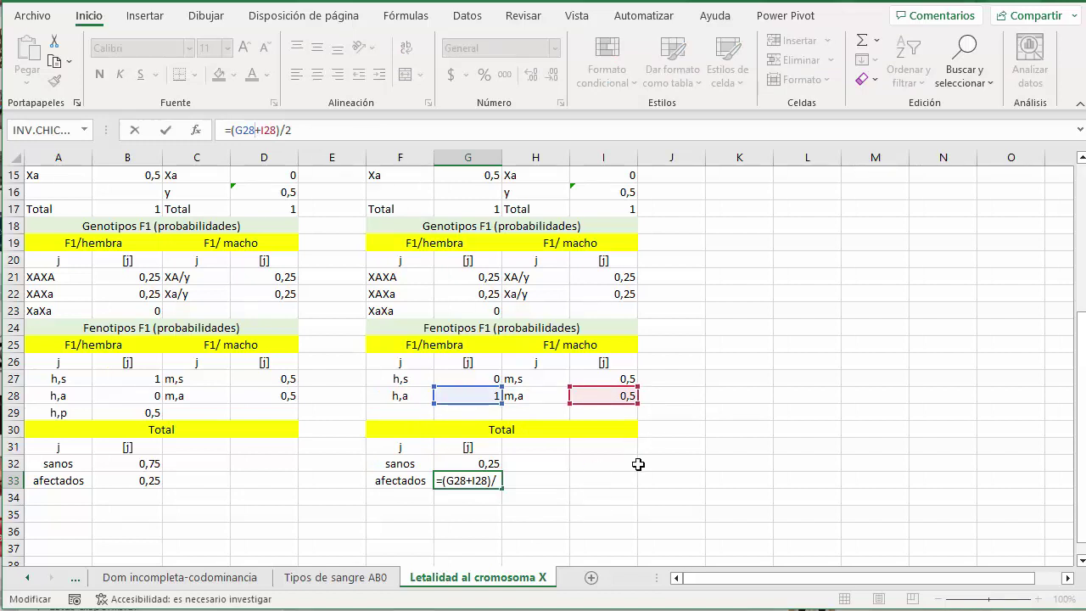
key("ctrl+Return")
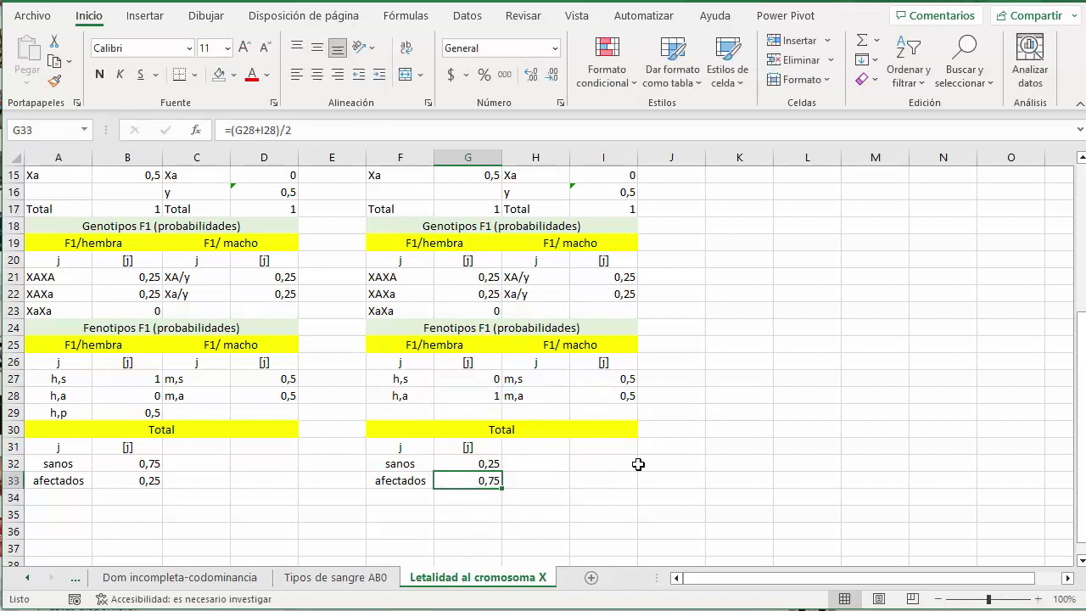
Step: Delete the parental cross equation above the Recesiva table
key("Up")
key("Up")
key("Up")
key("Up")
key("Up")
key("Up")
key("Up")
key("Up")
key("Up")
key("Up")
key("Up")
key("Up")
key("Up")
key("Up")
key("Up")
key("Up")
key("Up")
key("Up")
key("Up")
key("Up")
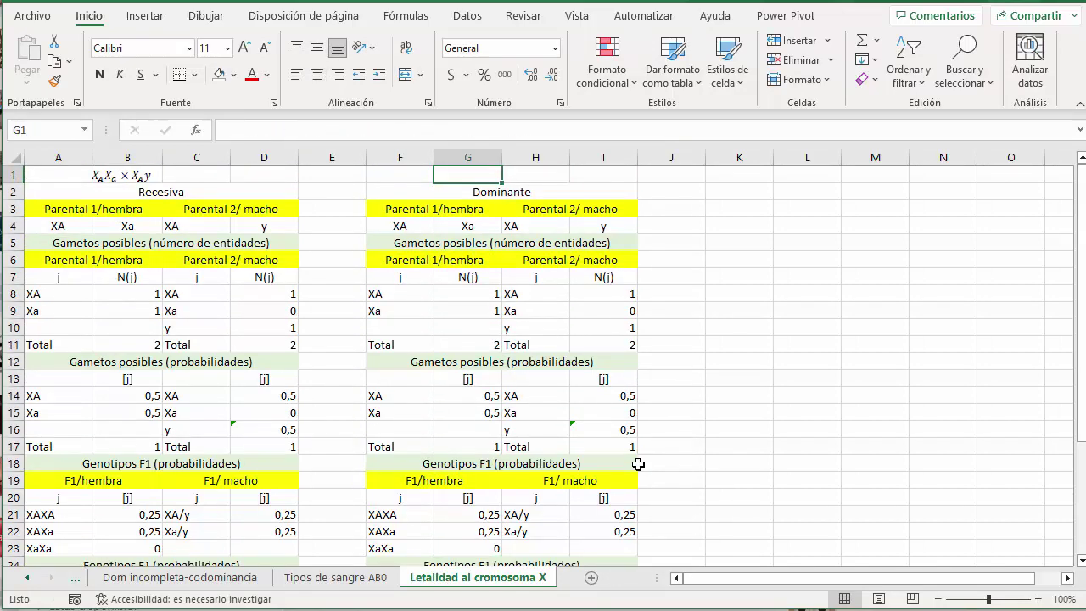
key("Down")
key("Down")
key("Left")
key("Left")
key("Left")
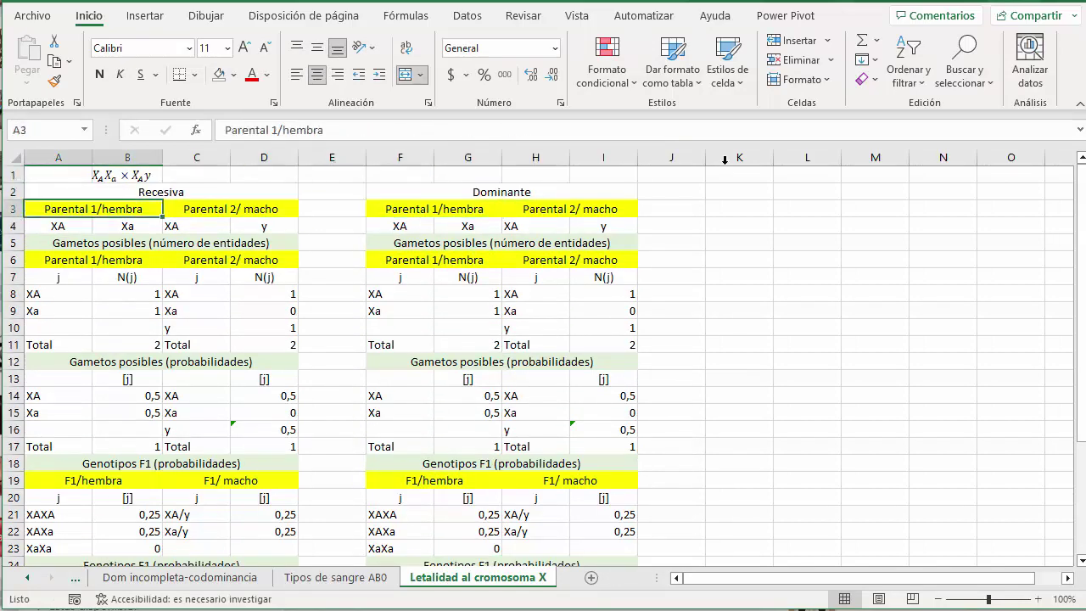
left_click(127, 176)
key("Delete")
Step: Compare the Recesiva and Dominante tables from their headings through the gamete, F1 genotype, phenotype and total sections
left_click_drag(141, 192, 473, 196)
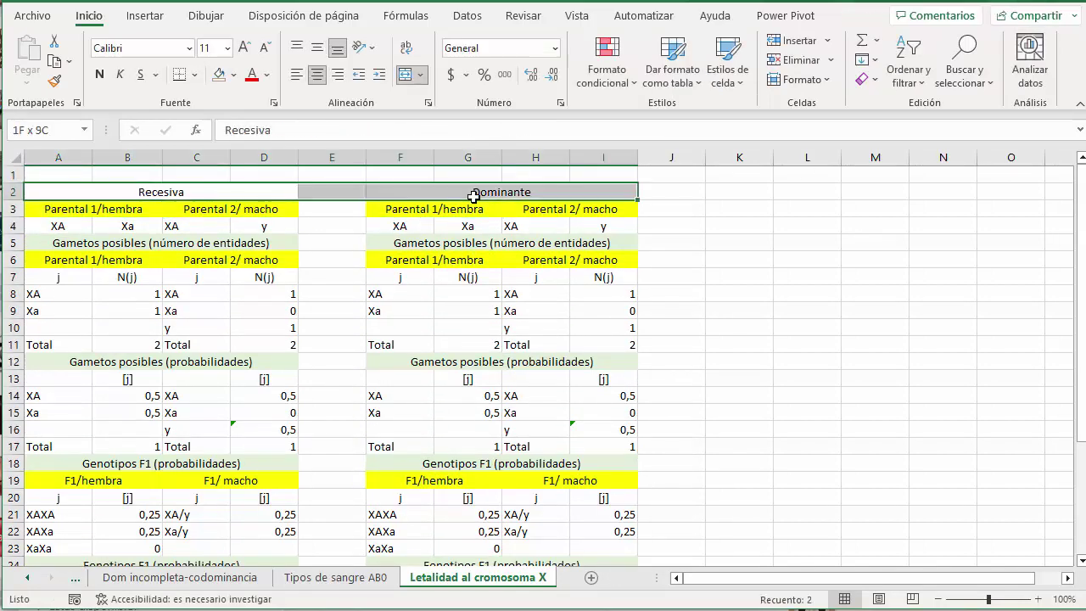
left_click(324, 246)
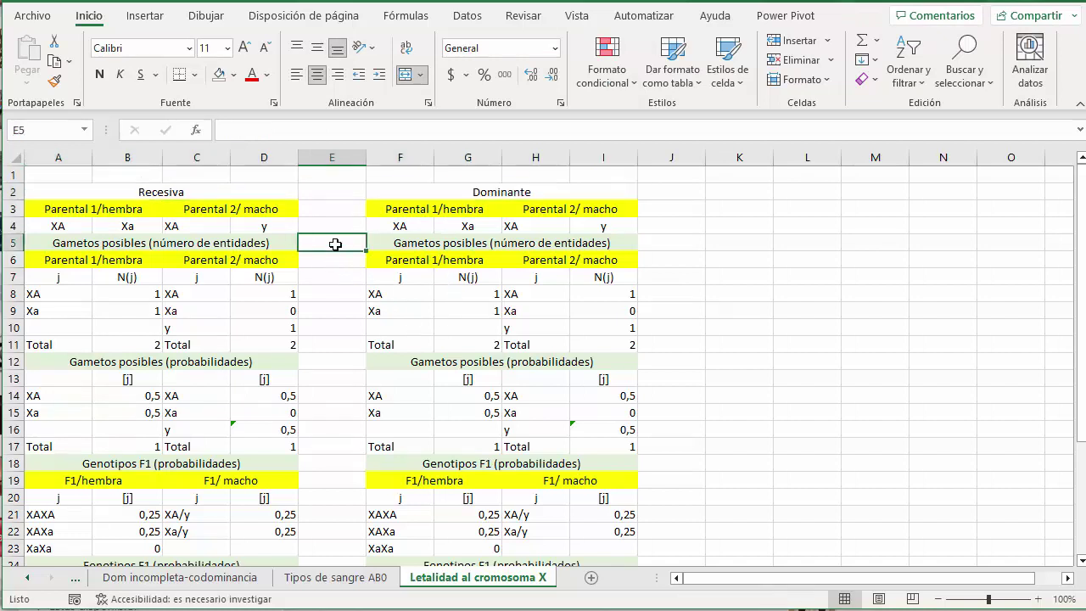
key("Down")
key("Down")
key("Down")
key("Down")
key("Down")
key("Down")
key("Down")
key("Down")
key("Down")
key("Down")
key("Down")
key("Down")
key("Down")
key("Down")
key("Down")
key("Down")
key("Down")
key("Down")
key("Down")
key("Down")
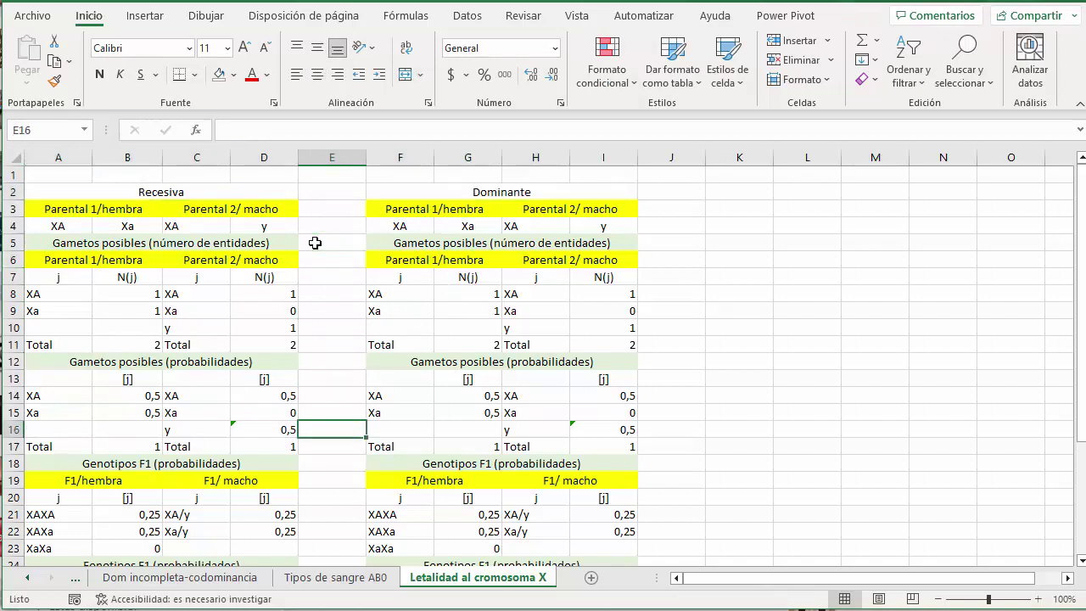
key("Up")
key("Up")
key("Up")
key("Up")
key("Up")
key("Up")
key("Up")
key("Up")
key("Up")
key("Up")
key("Up")
key("Up")
key("Up")
key("Up")
key("Up")
key("Up")
key("Up")
key("Up")
key("Up")
key("Up")
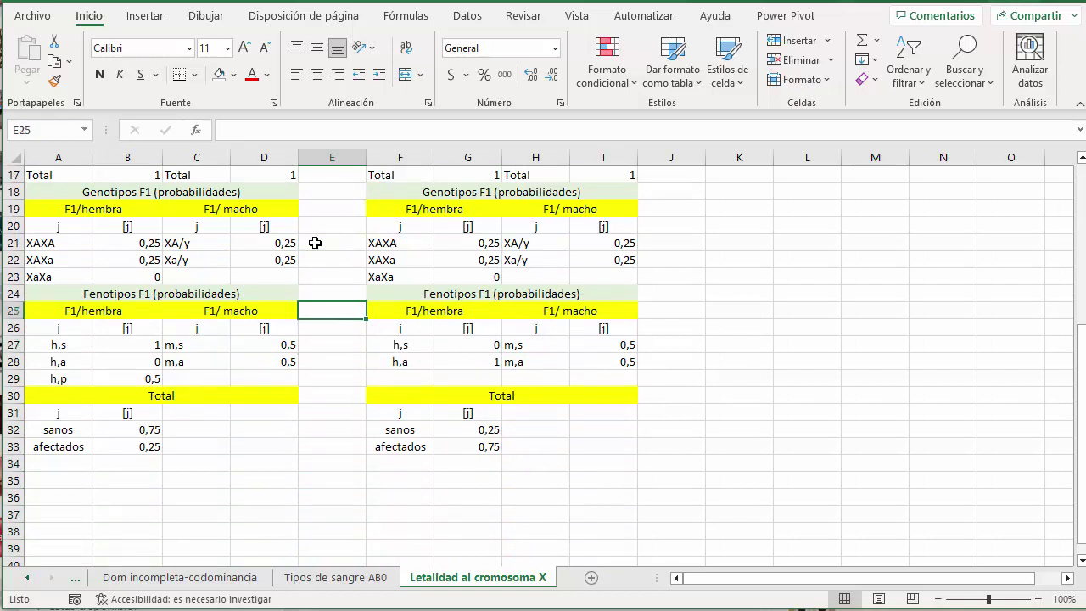
key("Left")
key("Left")
key("Left")
key("Left")
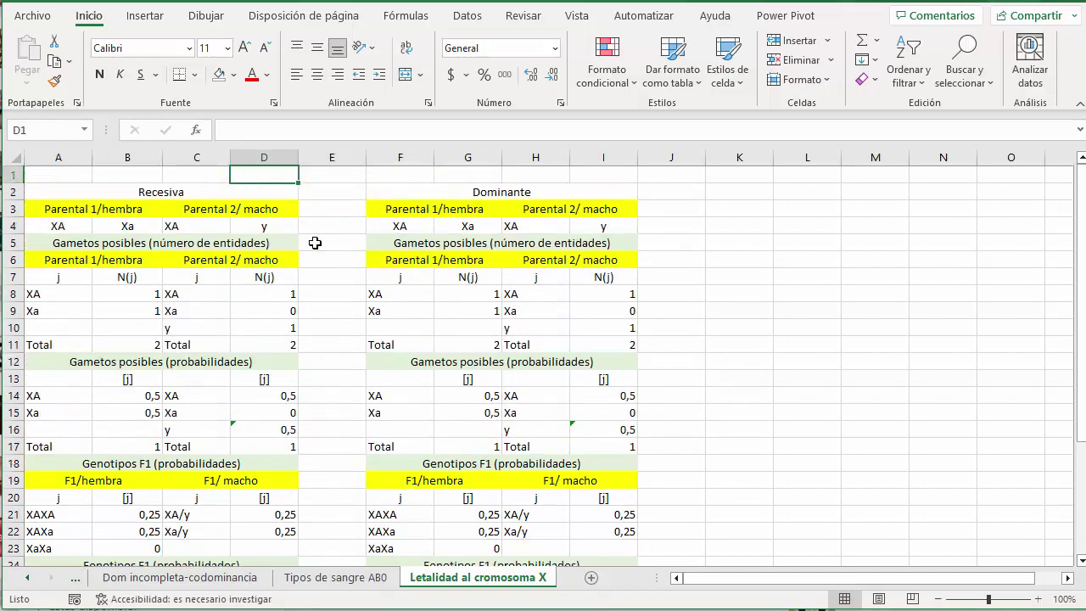